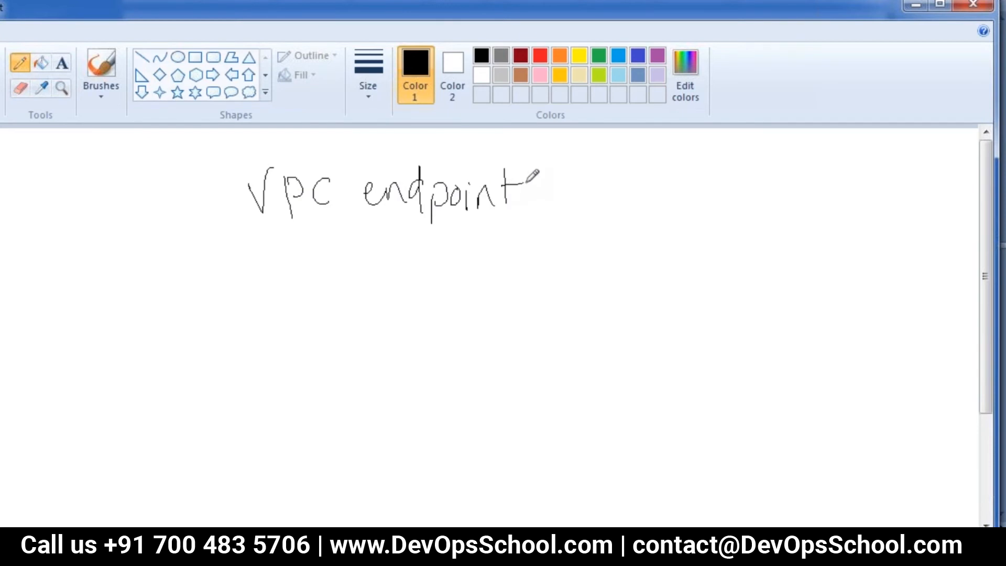
- Underline the VPC endpoints heading and draw two boxes below it labelled Public and Private subnet
left_click_drag(257, 246, 558, 219)
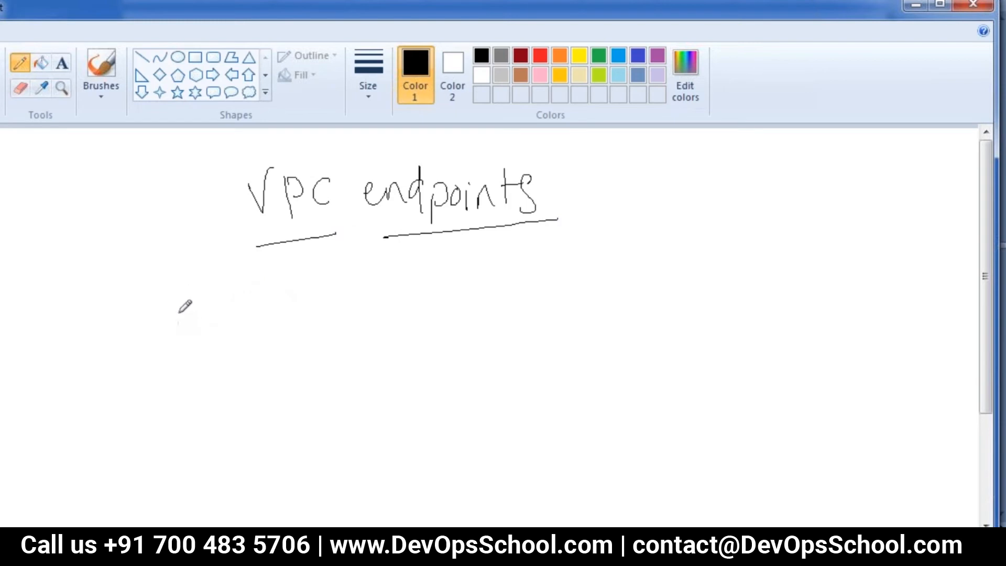
mouse_move(190, 297)
left_mouse_down()
mouse_move(190, 360)
mouse_move(233, 296)
mouse_move(331, 295)
mouse_move(333, 355)
mouse_move(206, 371)
mouse_move(235, 315)
mouse_move(268, 328)
mouse_move(279, 322)
mouse_move(286, 340)
mouse_move(303, 340)
left_mouse_up()
left_click(285, 322)
mouse_move(193, 447)
left_mouse_down()
mouse_move(194, 490)
mouse_move(301, 422)
mouse_move(190, 494)
mouse_move(233, 466)
left_mouse_up()
mouse_move(238, 476)
left_mouse_down()
mouse_move(253, 461)
mouse_move(304, 450)
mouse_move(332, 425)
mouse_move(340, 451)
mouse_move(358, 454)
mouse_move(403, 445)
mouse_move(405, 416)
mouse_move(406, 435)
left_mouse_up()
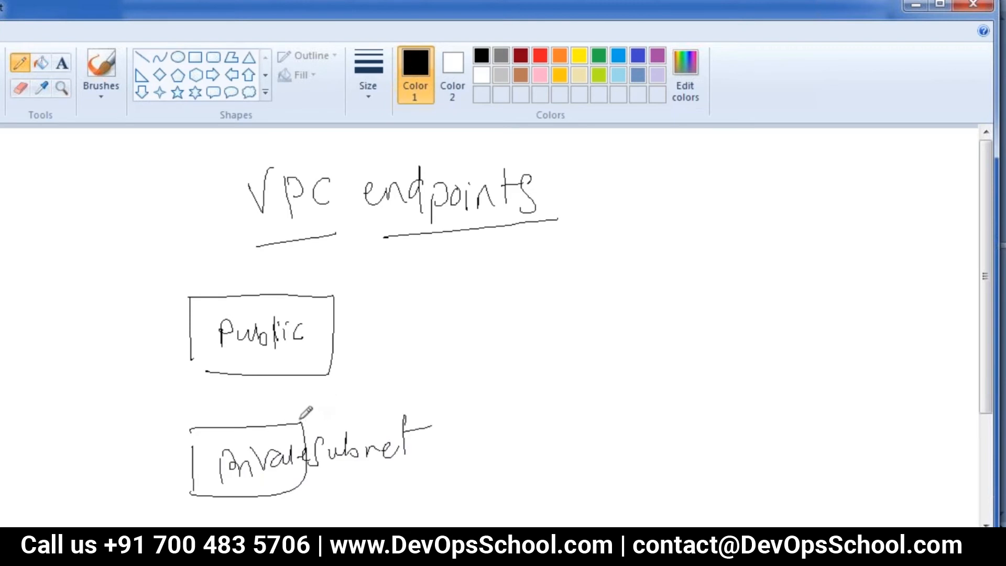
- Circle a spot in the private subnet label, draw a NAT box beside Public, and sketch a looping arrow between the subnet and NAT
left_click_drag(353, 444, 360, 450)
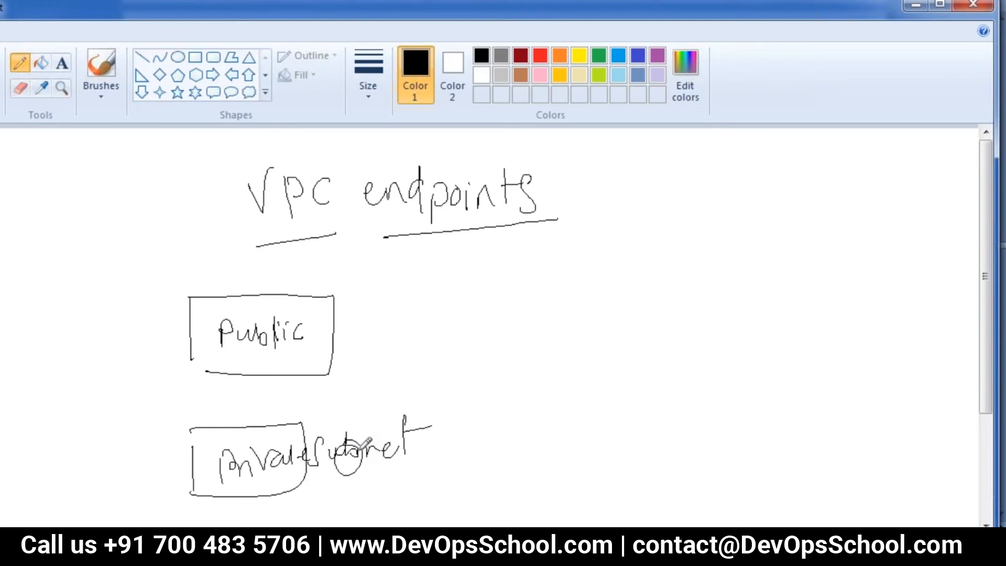
mouse_move(403, 317)
left_mouse_down()
mouse_move(499, 290)
mouse_move(402, 371)
mouse_move(444, 331)
mouse_move(468, 352)
mouse_move(466, 340)
left_mouse_up()
mouse_move(481, 355)
left_mouse_down()
mouse_move(481, 325)
mouse_move(500, 318)
left_mouse_up()
left_click_drag(344, 418, 483, 289)
left_click_drag(517, 250, 347, 427)
left_click_drag(360, 386, 375, 423)
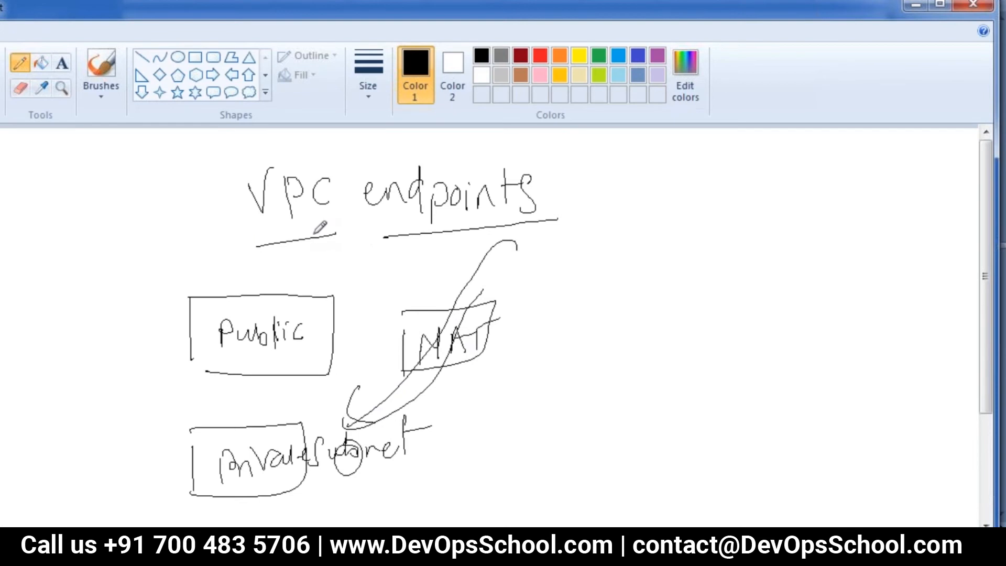
- Write "S3 - endpoint" beside the heading with endpoint underlined, and add a small "d." beneath it
left_click_drag(331, 181, 332, 203)
left_click_drag(725, 182, 702, 213)
left_click_drag(733, 208, 737, 243)
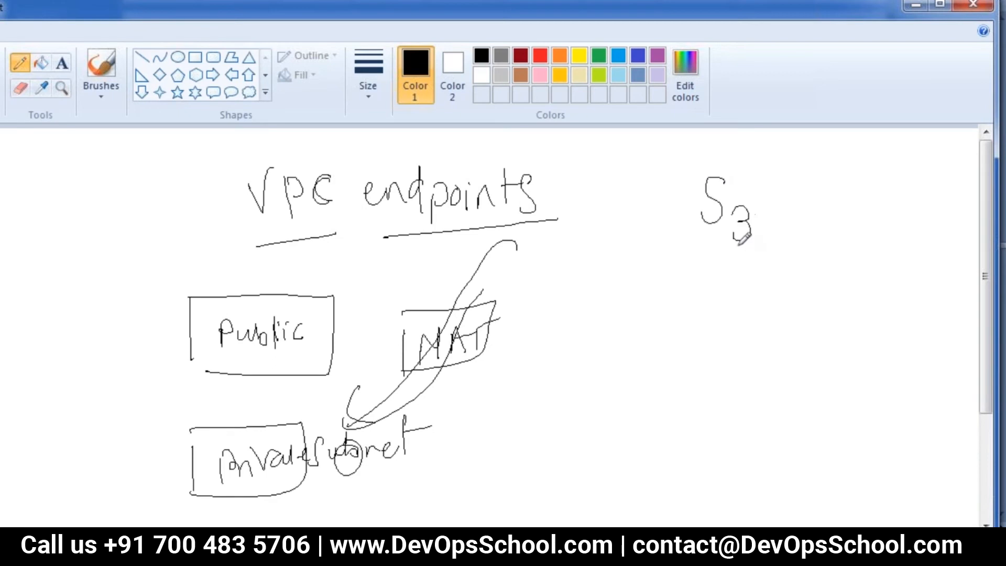
left_click_drag(696, 269, 702, 291)
left_click(709, 274)
left_click(761, 207)
mouse_move(811, 203)
left_mouse_down()
mouse_move(846, 202)
mouse_move(871, 176)
mouse_move(869, 216)
mouse_move(880, 204)
mouse_move(912, 207)
mouse_move(936, 173)
mouse_move(949, 208)
mouse_move(959, 174)
left_mouse_up()
left_click_drag(822, 250, 939, 238)
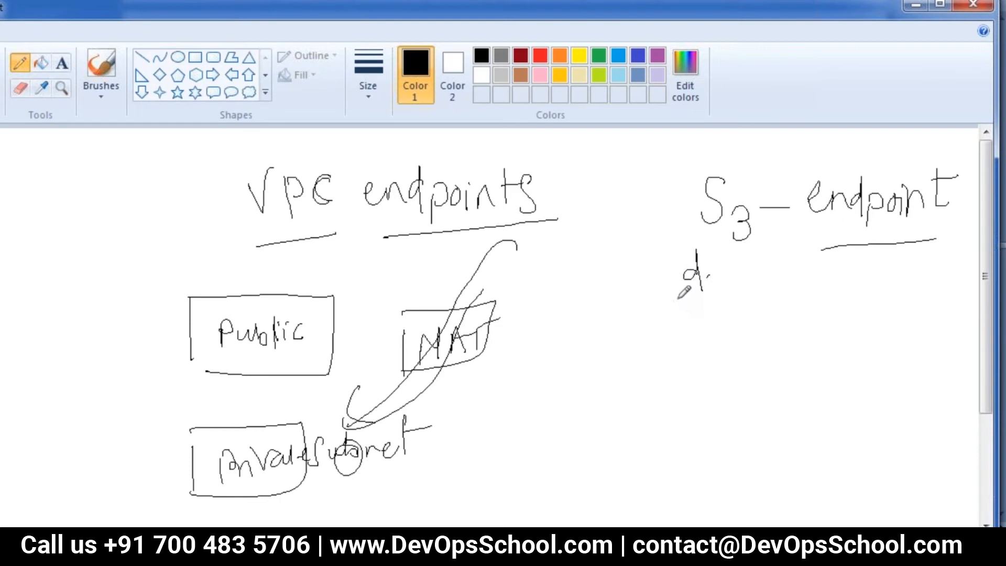
- Circle the word endpoint beside S3, and write Public below it, underlined and circled
mouse_move(889, 167)
left_mouse_down()
mouse_move(812, 184)
mouse_move(822, 219)
left_mouse_up()
left_click_drag(888, 237, 923, 171)
mouse_move(767, 280)
left_mouse_down()
mouse_move(827, 287)
mouse_move(831, 310)
mouse_move(845, 309)
left_mouse_up()
left_click(835, 286)
mouse_move(782, 339)
left_mouse_down()
mouse_move(887, 329)
mouse_move(779, 250)
mouse_move(891, 329)
left_mouse_up()
left_click_drag(849, 257, 867, 328)
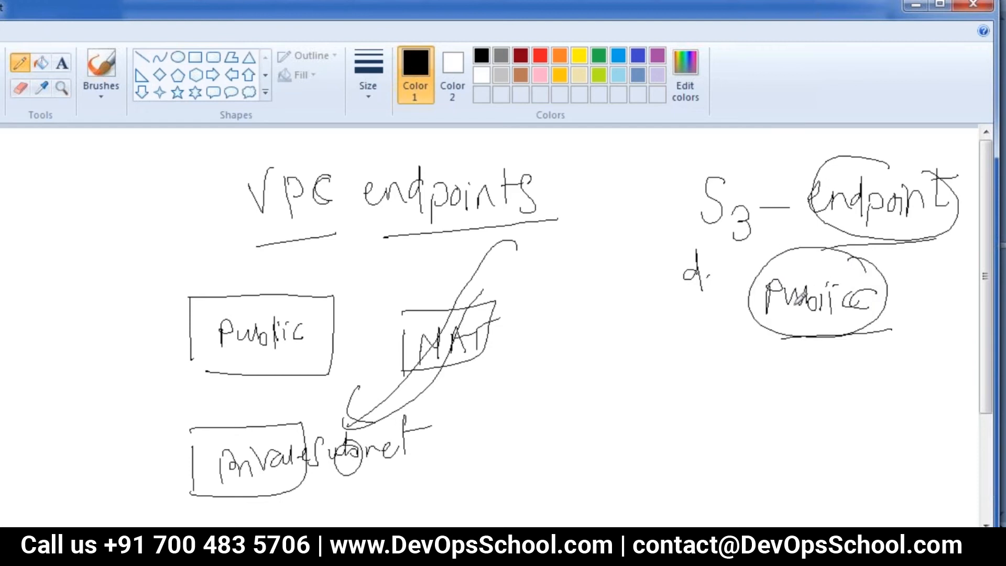
- Circle the start of the private label and write "aws cli" and "aws S3 ls" beside it, underlining the second line
mouse_move(251, 435)
left_mouse_down()
mouse_move(215, 457)
mouse_move(239, 469)
mouse_move(249, 439)
left_mouse_up()
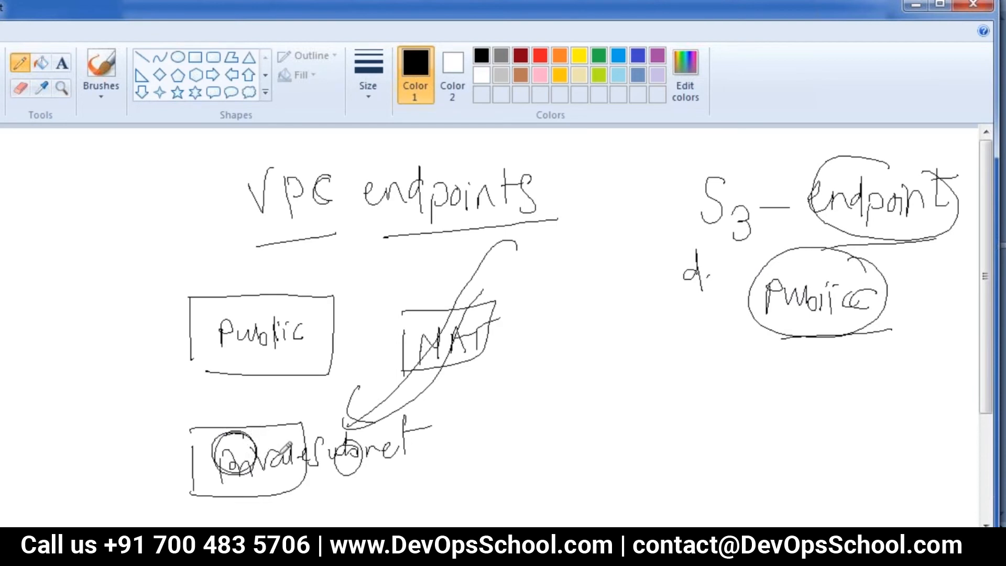
mouse_move(515, 401)
left_mouse_down()
mouse_move(519, 425)
mouse_move(551, 403)
mouse_move(550, 423)
left_mouse_up()
left_click_drag(599, 399, 597, 417)
left_click_drag(609, 394, 608, 417)
left_click_drag(622, 408, 620, 419)
left_click(645, 421)
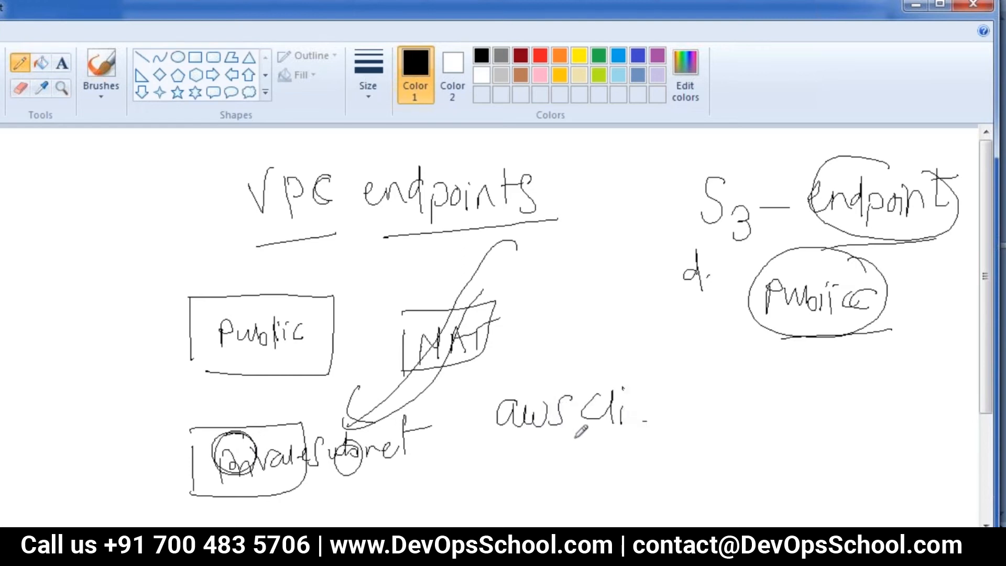
mouse_move(477, 475)
left_mouse_down()
mouse_move(541, 466)
mouse_move(534, 487)
left_mouse_up()
mouse_move(603, 456)
left_mouse_down()
mouse_move(575, 483)
mouse_move(621, 486)
mouse_move(605, 500)
mouse_move(679, 485)
mouse_move(696, 500)
left_mouse_up()
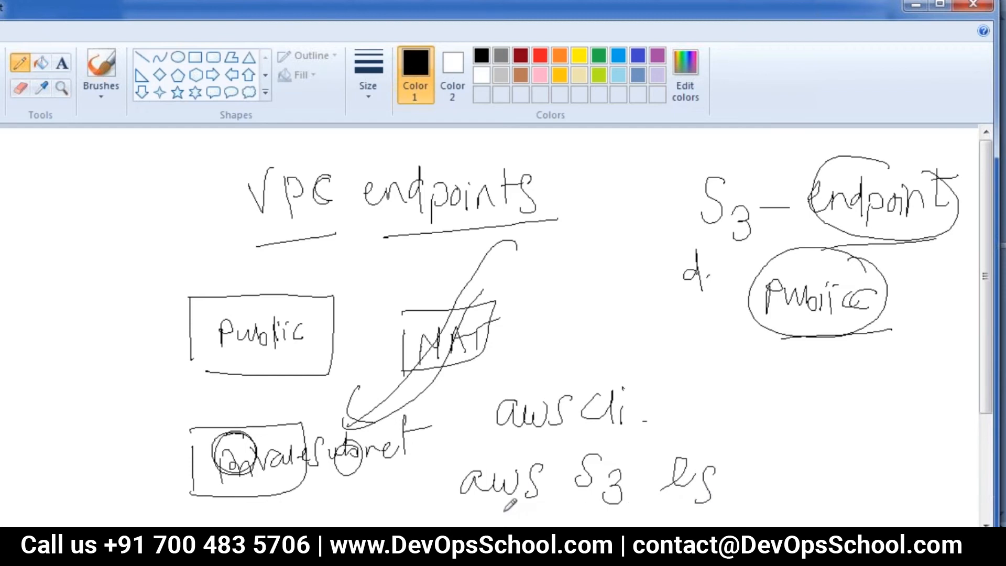
left_click_drag(444, 519, 714, 516)
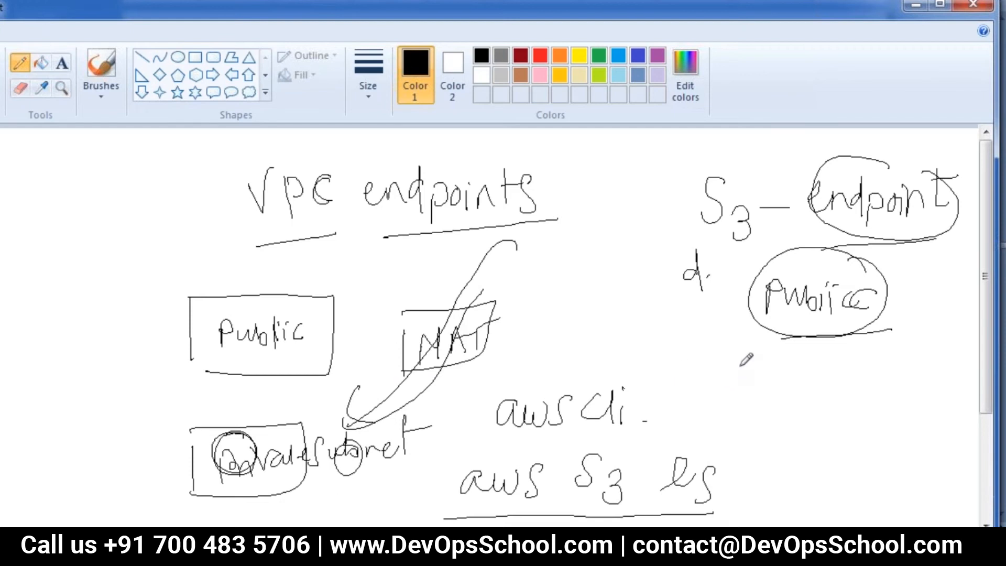
- Write an "e" below the circled Public and draw a frame around the VPC endpoints heading
left_click_drag(735, 367, 748, 380)
left_click_drag(301, 234, 485, 208)
left_click_drag(225, 179, 234, 232)
mouse_move(207, 171)
left_mouse_down()
mouse_move(540, 139)
mouse_move(314, 242)
mouse_move(262, 173)
left_mouse_up()
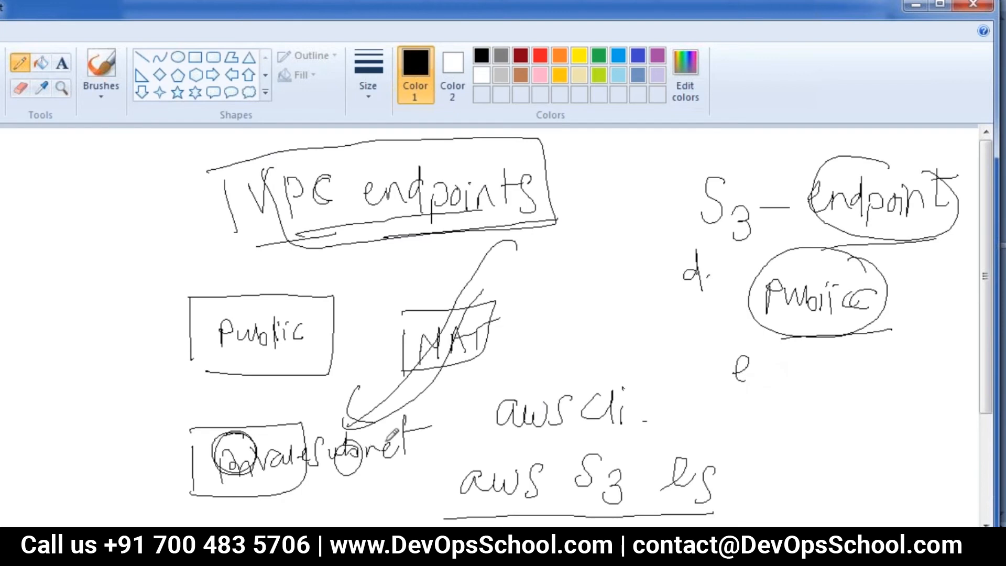
- Circle the whole private subnet label and draw an arrow pointing at it from the aws cli text
mouse_move(305, 427)
left_mouse_down()
mouse_move(207, 496)
mouse_move(335, 488)
mouse_move(301, 415)
mouse_move(269, 424)
left_mouse_up()
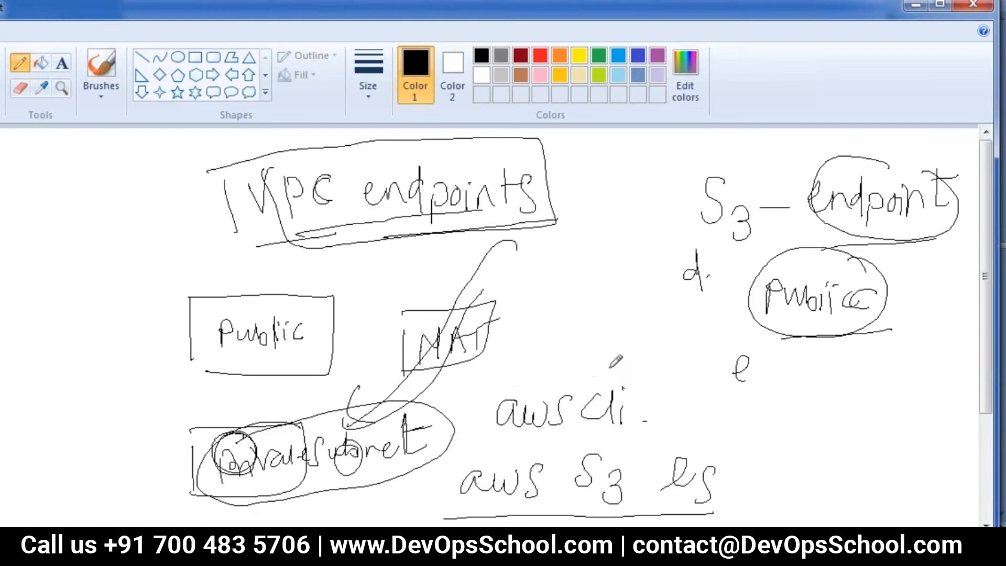
left_click_drag(668, 480, 692, 501)
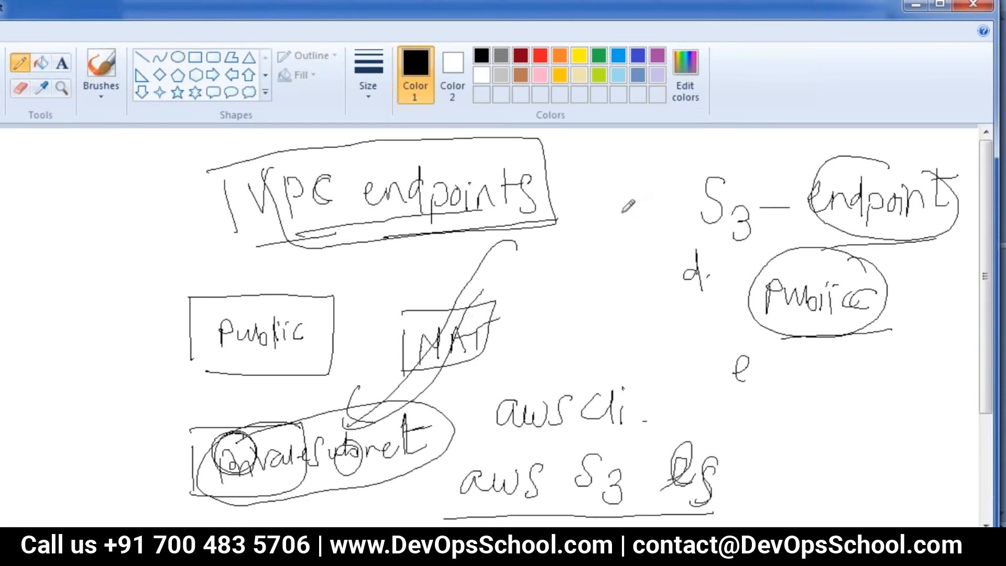
mouse_move(503, 375)
left_mouse_down()
mouse_move(449, 408)
mouse_move(465, 412)
left_mouse_up()
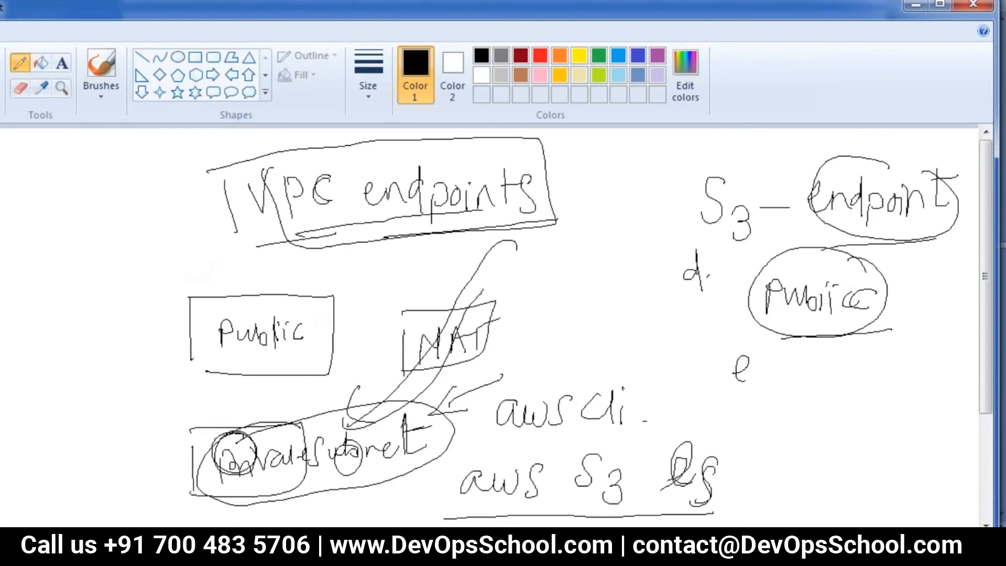
- Switch to the AWS console, start a new endpoint, filter the services by s3, and select com.amazonaws.us-east-1.s3
key("alt+Tab")
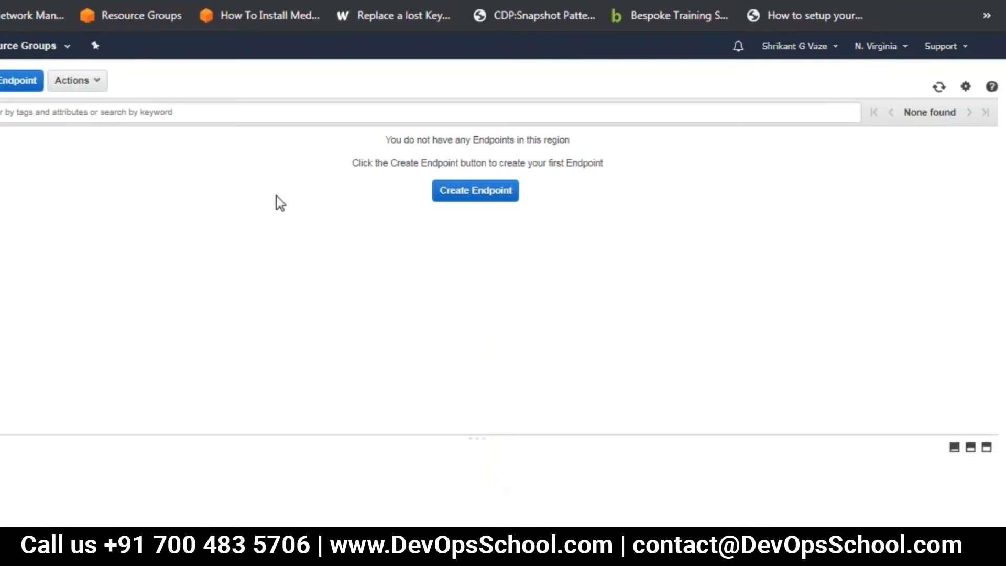
left_click(479, 193)
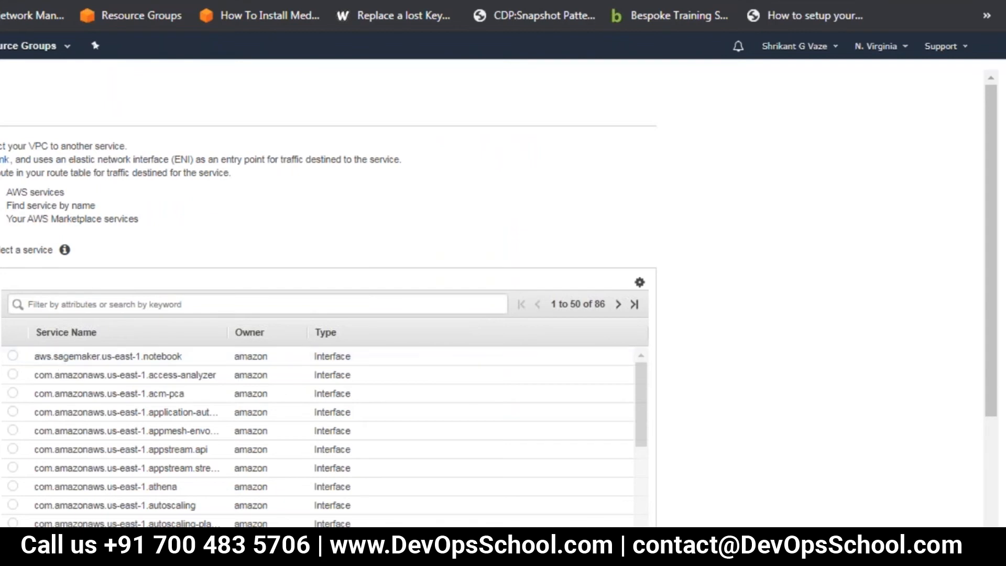
left_click(54, 305)
type("s3")
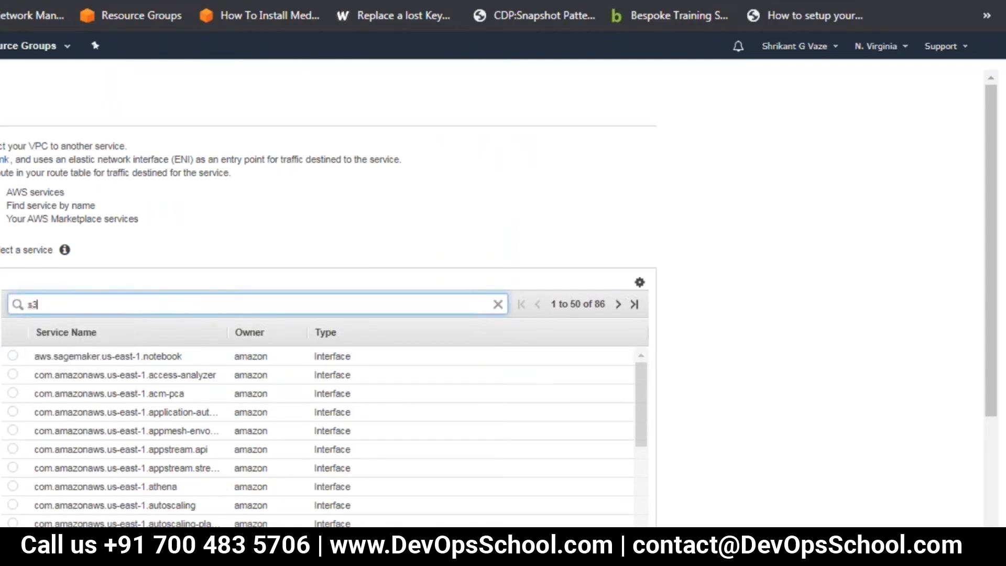
key("Return")
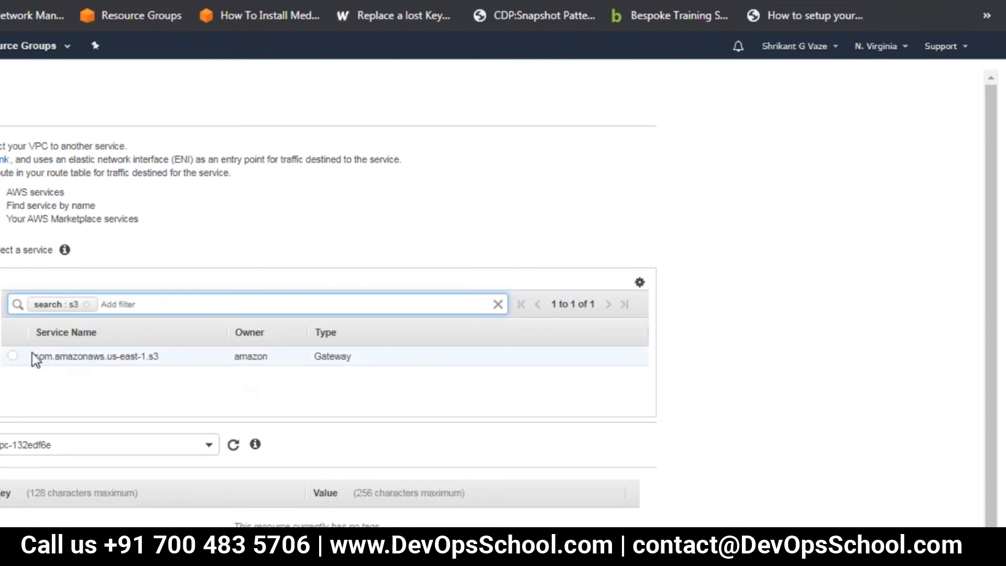
left_click(15, 358)
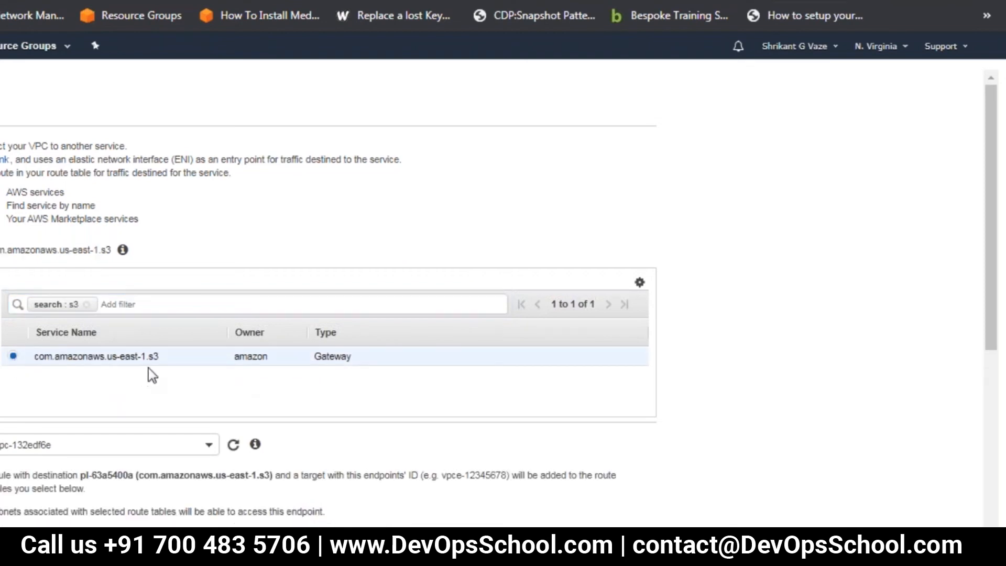
- Set the endpoint's VPC to vpc-04842ab619f8f1325
scroll(150, 373, "down", 5)
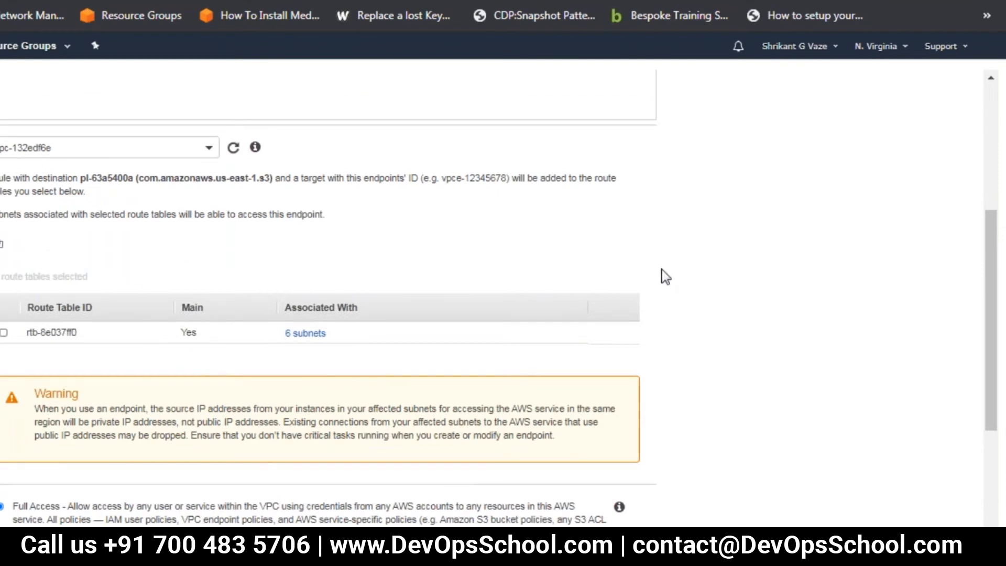
scroll(211, 254, "up", 2)
left_click(212, 237)
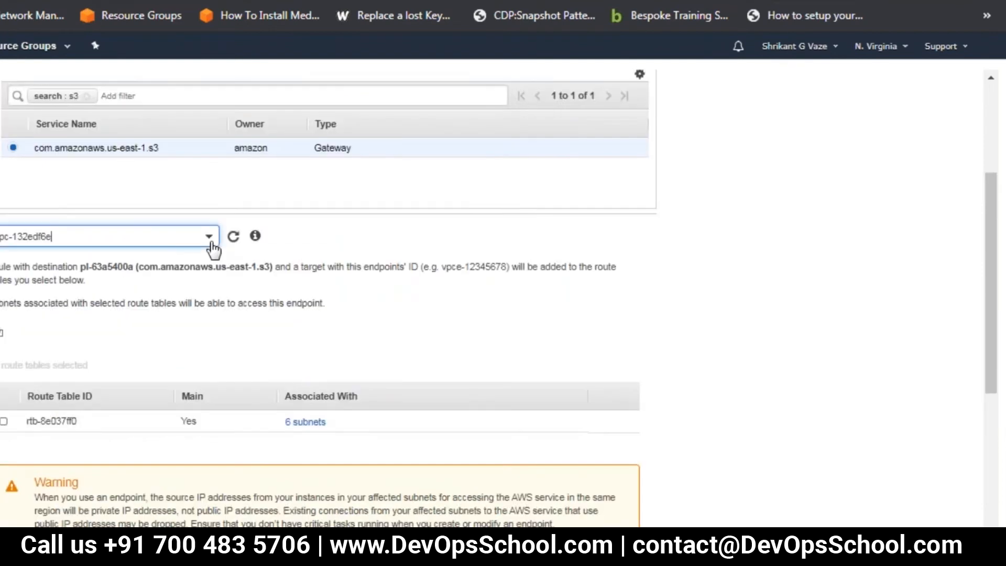
left_click(157, 294)
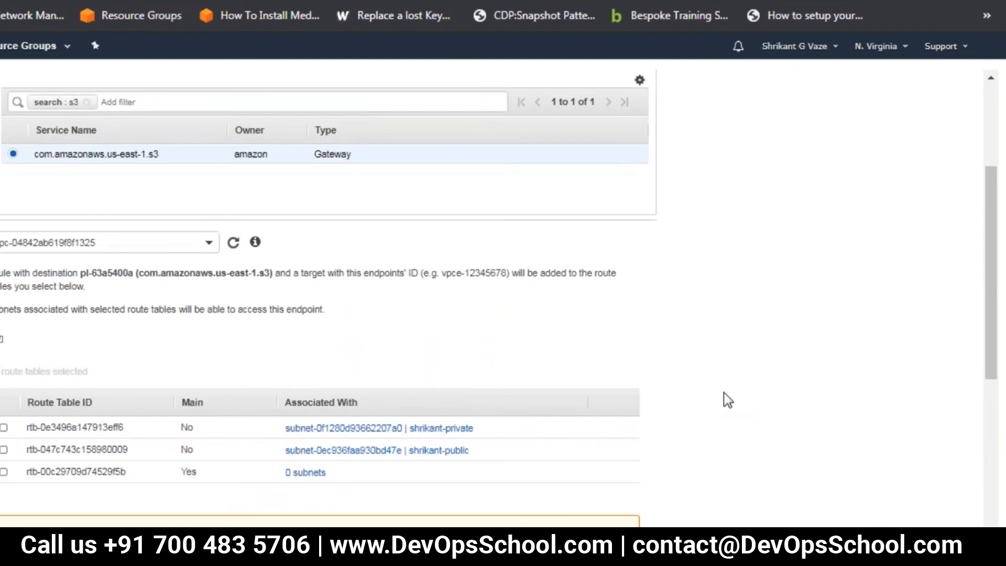
- Associate the endpoint with the private subnet's route table rtb-0e3496a147913eff6, create it, and return to the endpoint list
scroll(726, 375, "down", 1)
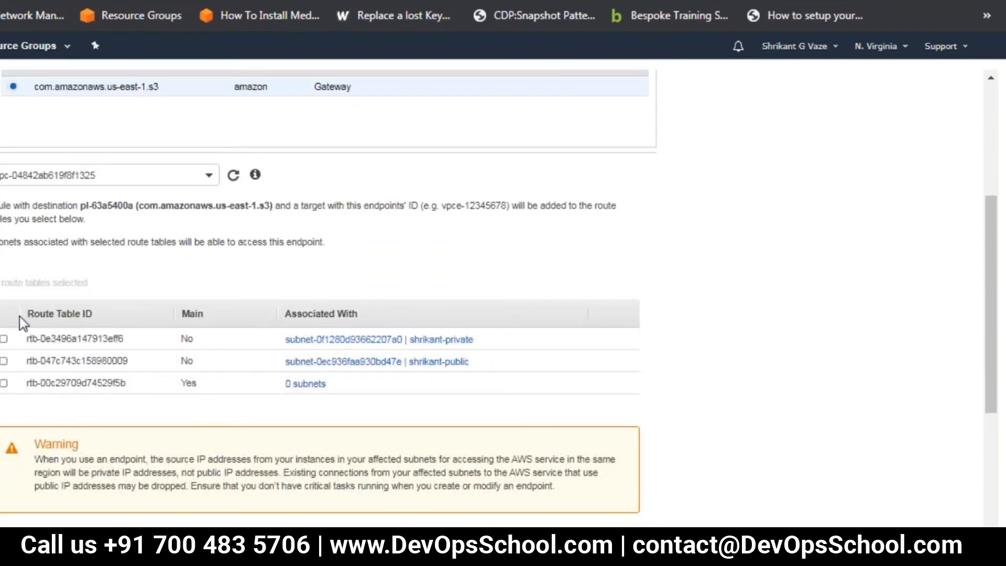
left_click(4, 339)
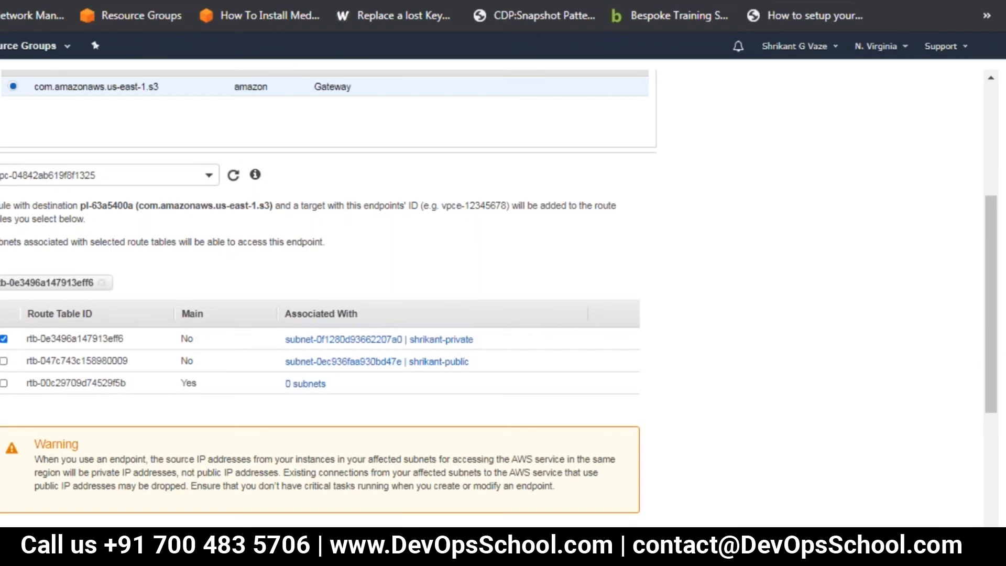
scroll(325, 293, "down", 8)
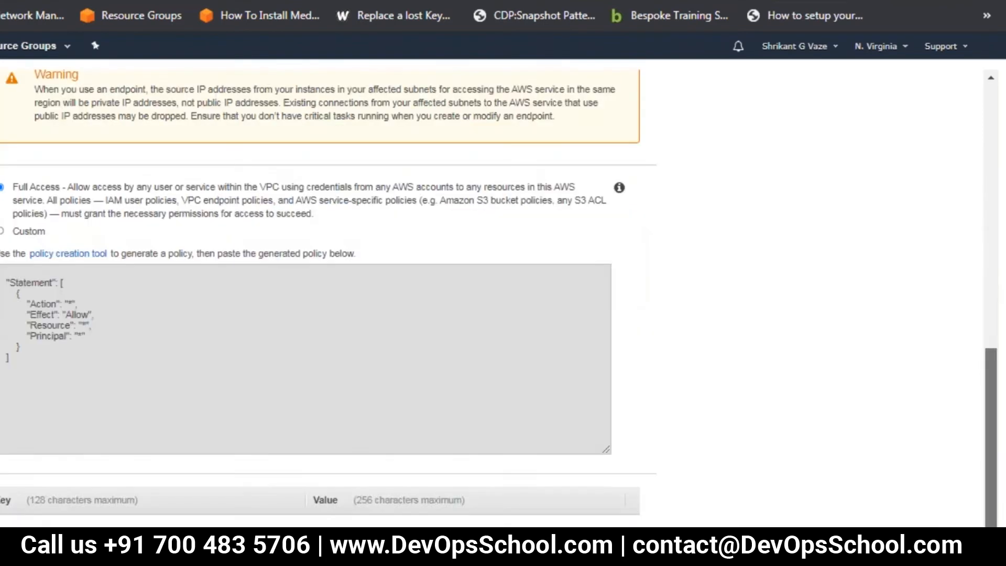
left_click(603, 555)
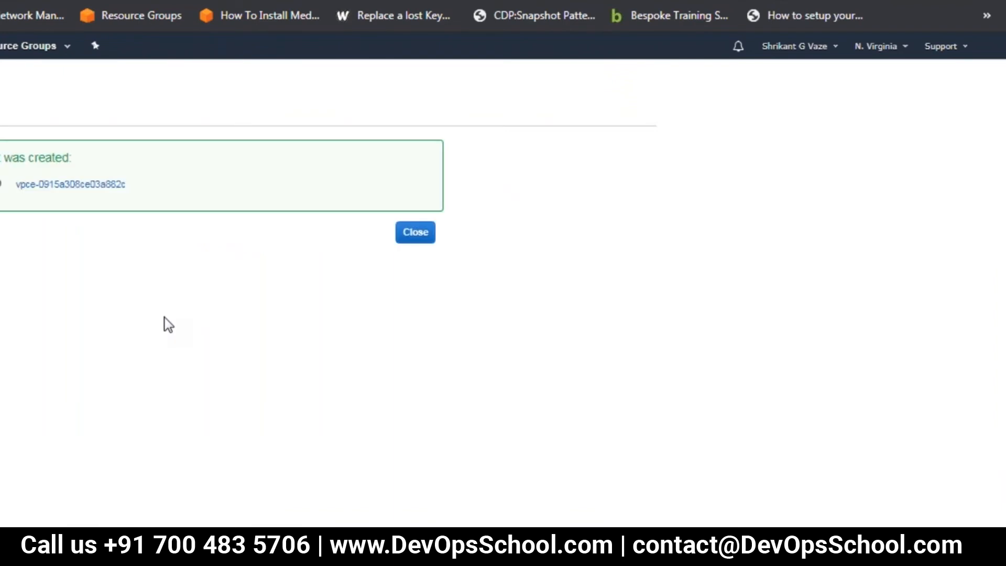
left_click(411, 237)
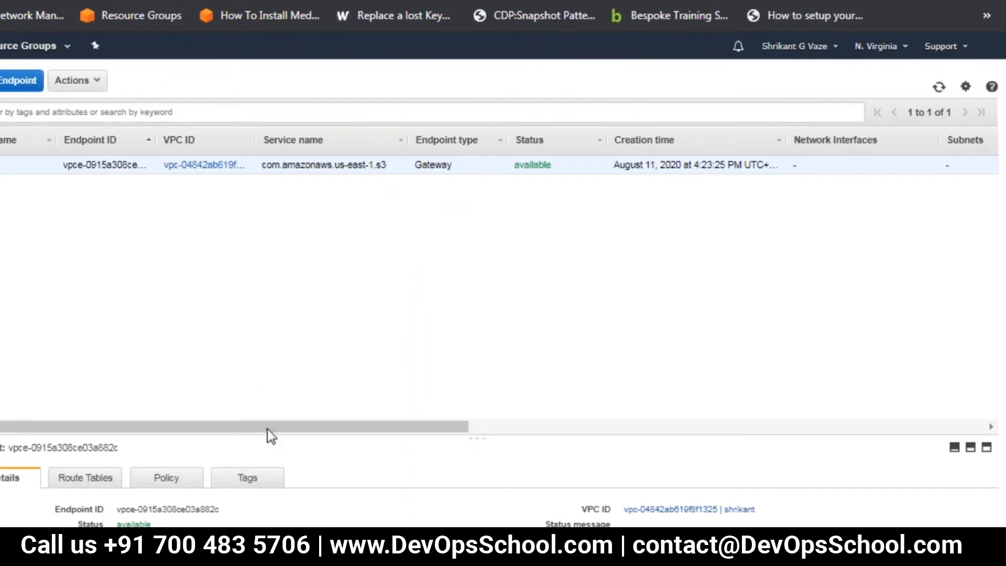
- Enlarge the new endpoint's details area and view its associated route tables
left_click_drag(266, 438, 292, 283)
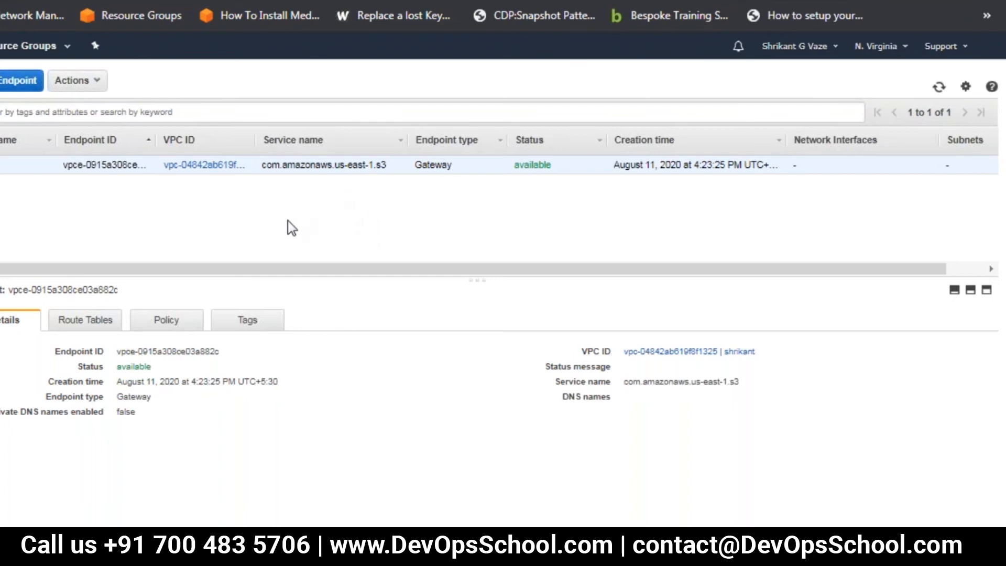
left_click(99, 326)
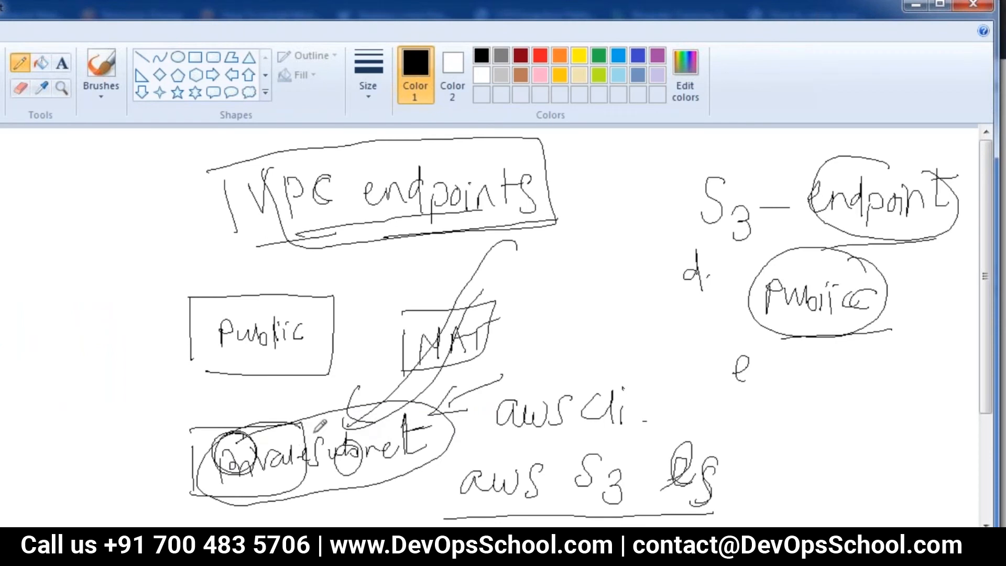
- In the Paint diagram, draw a line from the Public box to the private subnet and circle "aws S3 ls"
left_click_drag(314, 460, 309, 432)
mouse_move(252, 355)
left_mouse_down()
mouse_move(267, 343)
mouse_move(296, 452)
mouse_move(278, 427)
mouse_move(312, 448)
left_mouse_up()
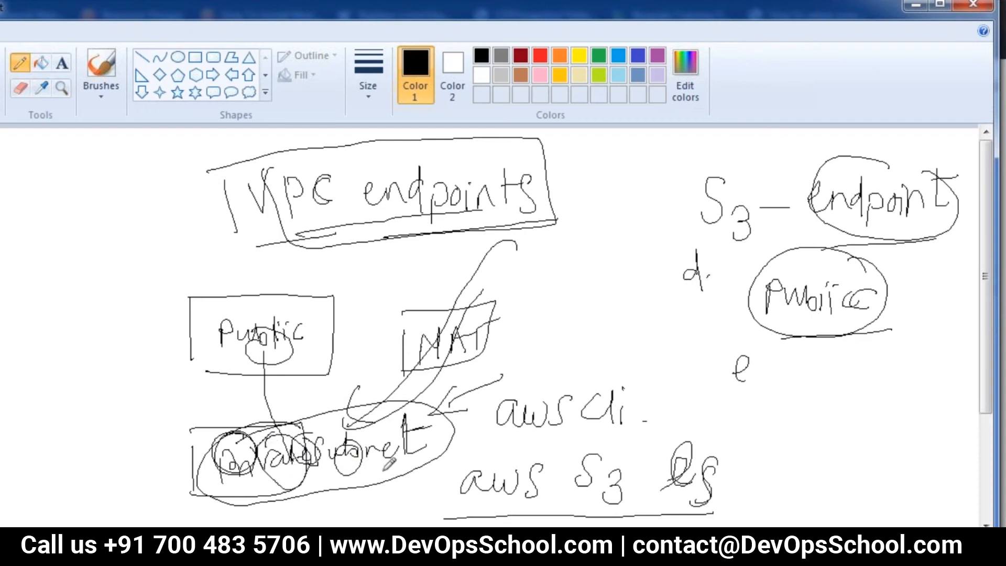
mouse_move(449, 481)
left_mouse_down()
mouse_move(624, 524)
mouse_move(715, 497)
mouse_move(758, 456)
mouse_move(482, 481)
left_mouse_up()
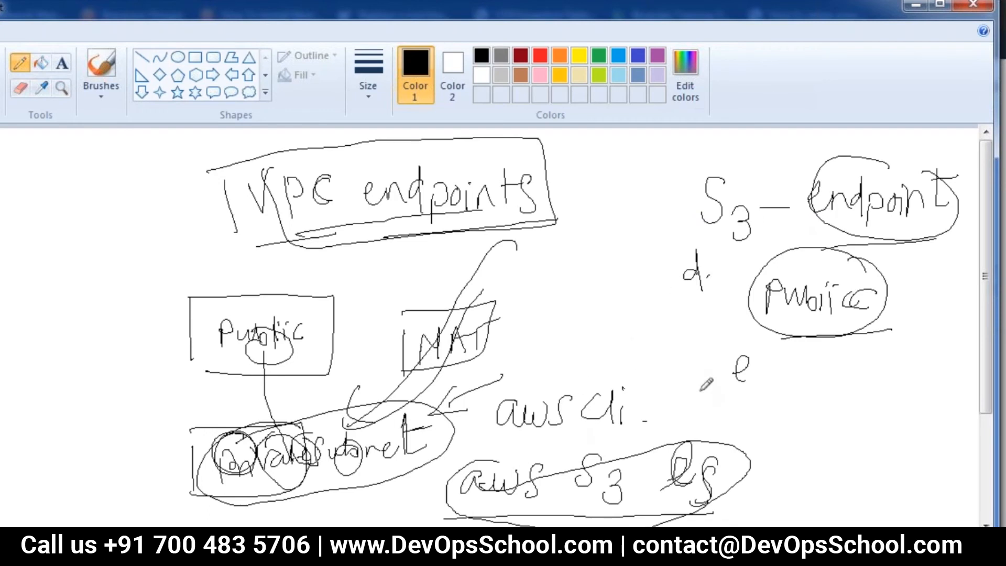
- Draw and circle an S3 endpoint box below the circled Public, and connect it to the private subnet with an arrow
left_click_drag(701, 380, 702, 414)
mouse_move(698, 373)
left_mouse_down()
mouse_move(754, 371)
mouse_move(711, 420)
left_mouse_up()
mouse_move(806, 390)
left_mouse_down()
mouse_move(839, 382)
mouse_move(846, 411)
mouse_move(858, 389)
mouse_move(870, 418)
left_mouse_up()
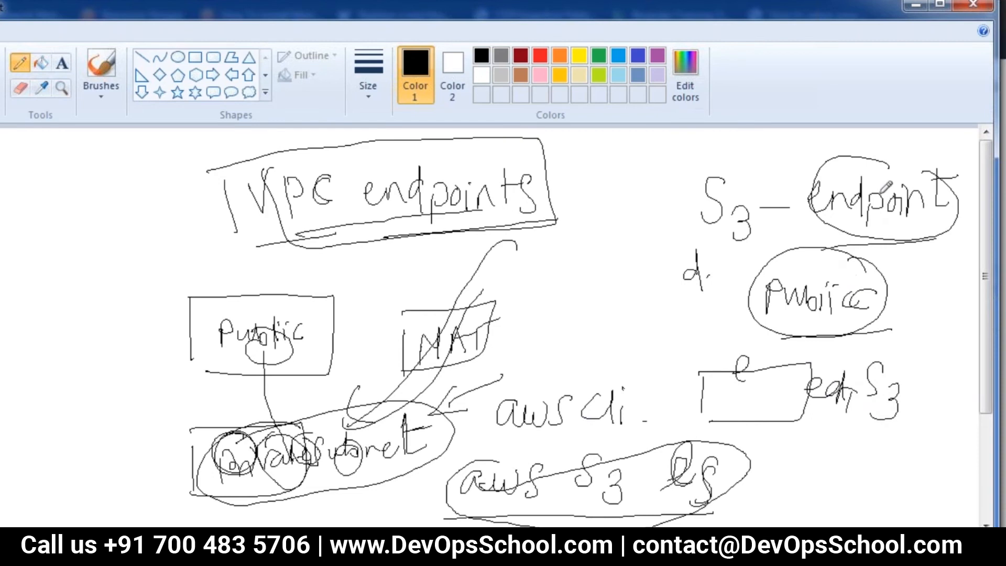
left_click_drag(817, 252, 793, 278)
mouse_move(724, 367)
left_mouse_down()
mouse_move(744, 427)
mouse_move(773, 359)
mouse_move(668, 383)
left_mouse_up()
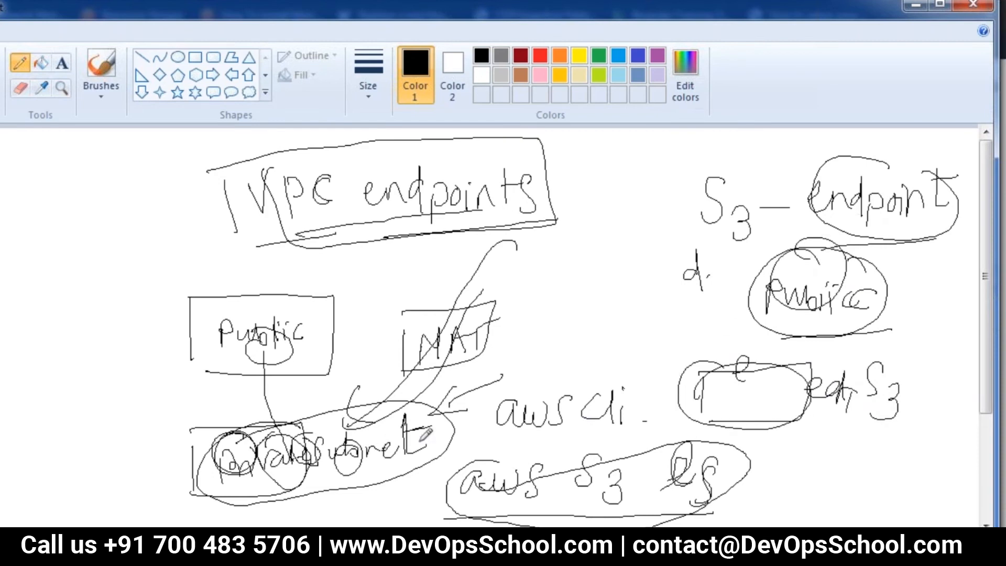
left_click_drag(426, 434, 701, 391)
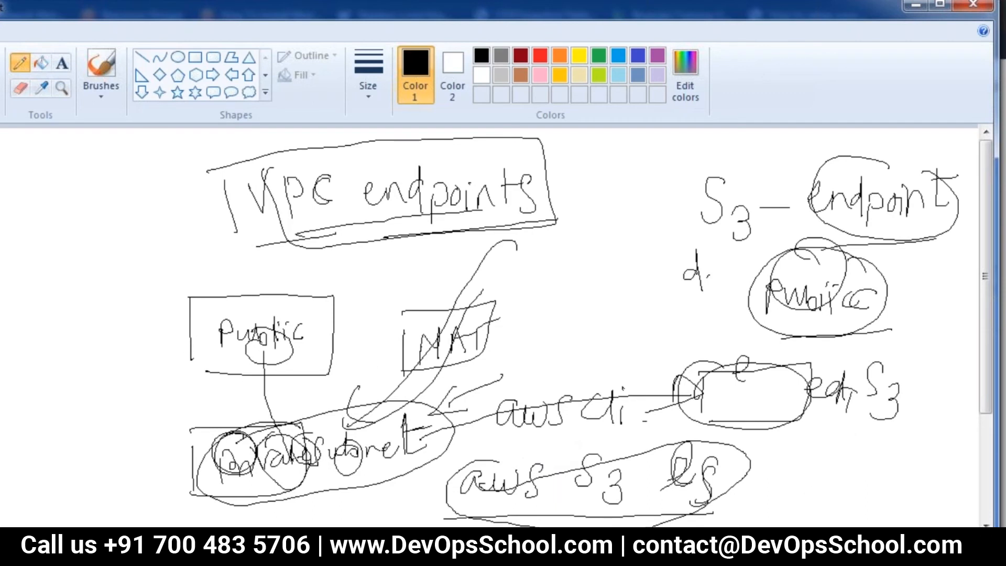
- Switch to the AWS console, return to the VPC dashboard and open the NAT Gateways list
mouse_move(277, 557)
mouse_move(157, 557)
left_click(120, 540)
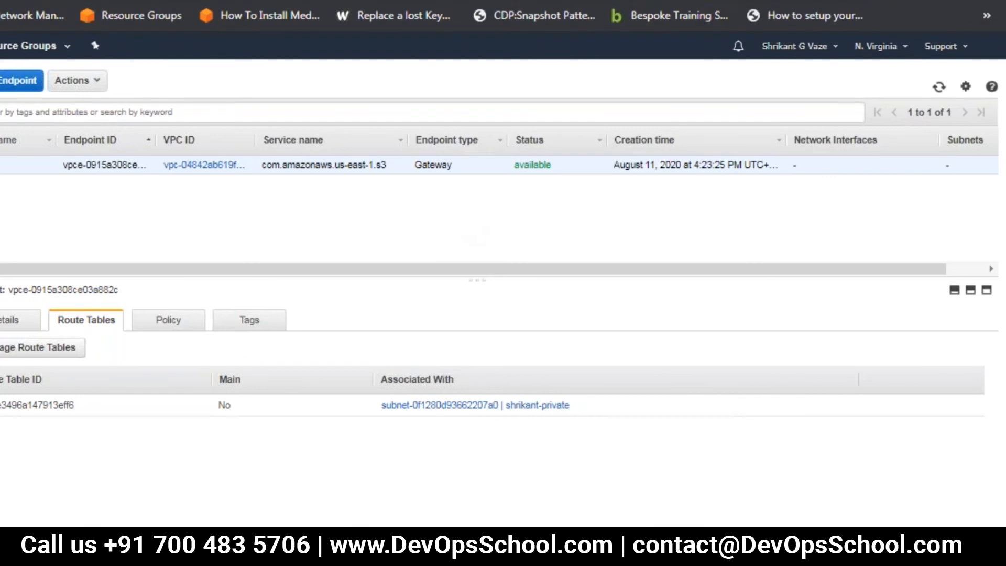
left_click(1, 46)
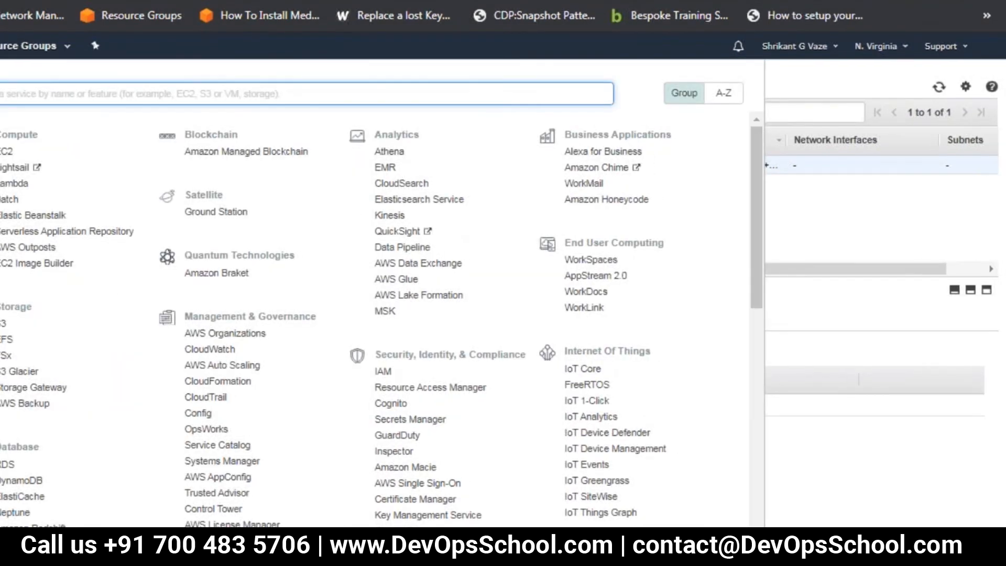
left_click(1, 151)
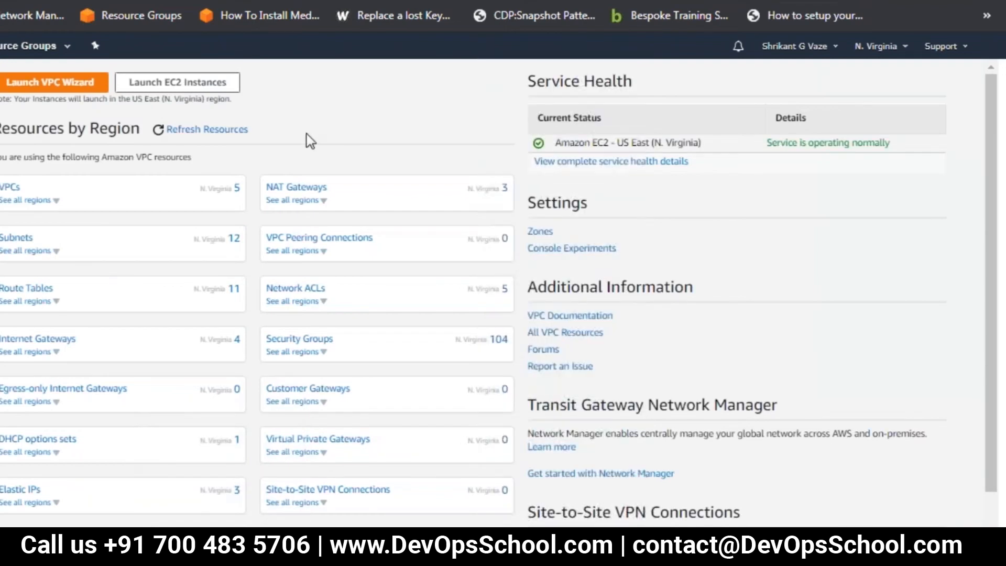
left_click(295, 190)
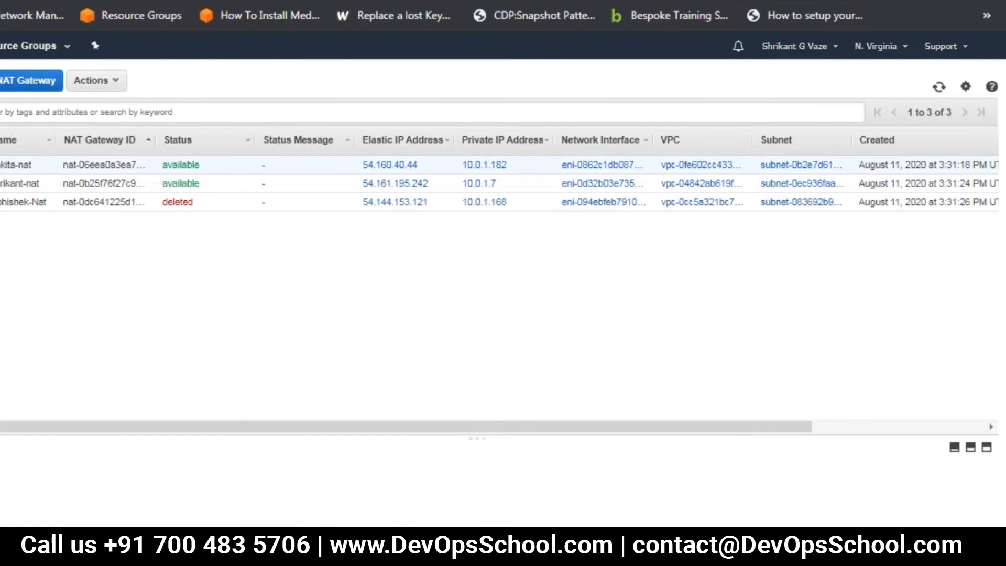
left_click(14, 165)
left_click(15, 183, "ctrl")
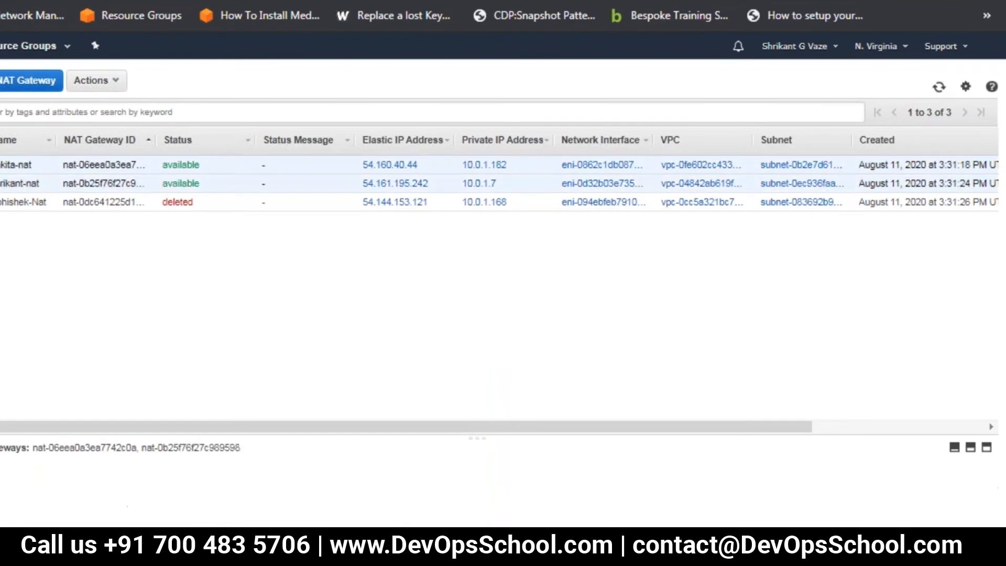
left_click(105, 81)
left_click(175, 79)
- Delete the NAT gateway nat-0b25f76f27c989598
left_click(21, 184)
left_click(116, 84)
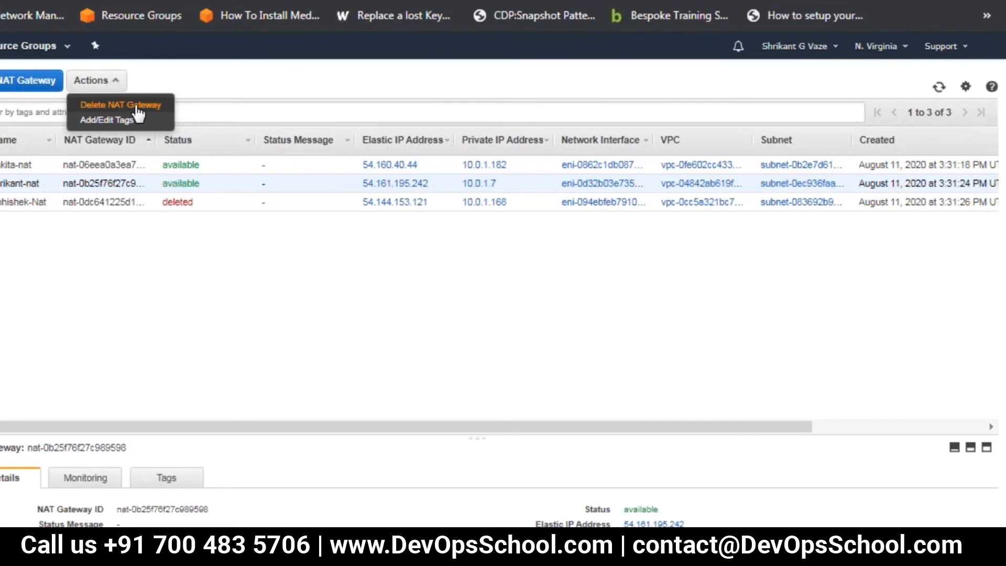
left_click(137, 108)
left_click(451, 365)
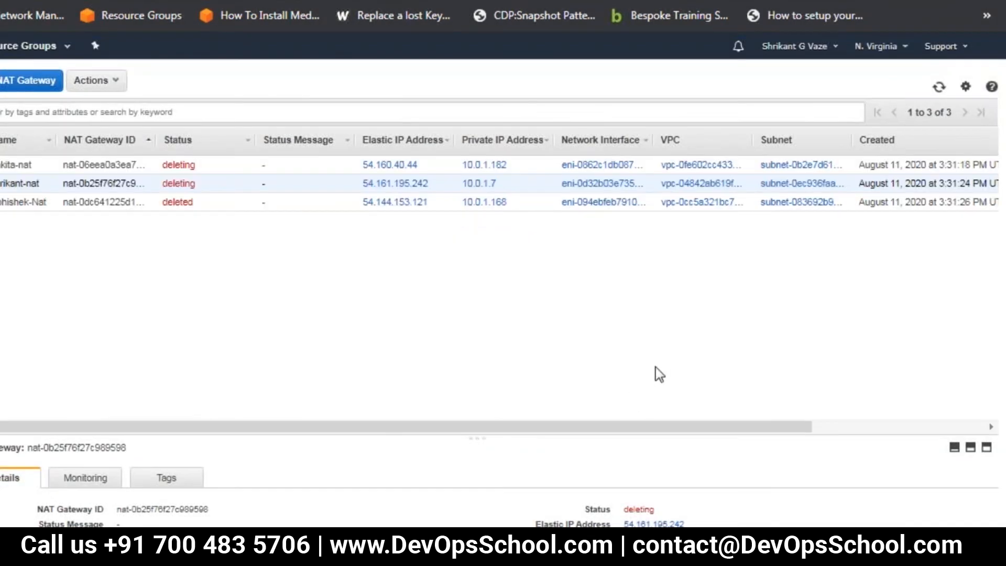
left_click(868, 48)
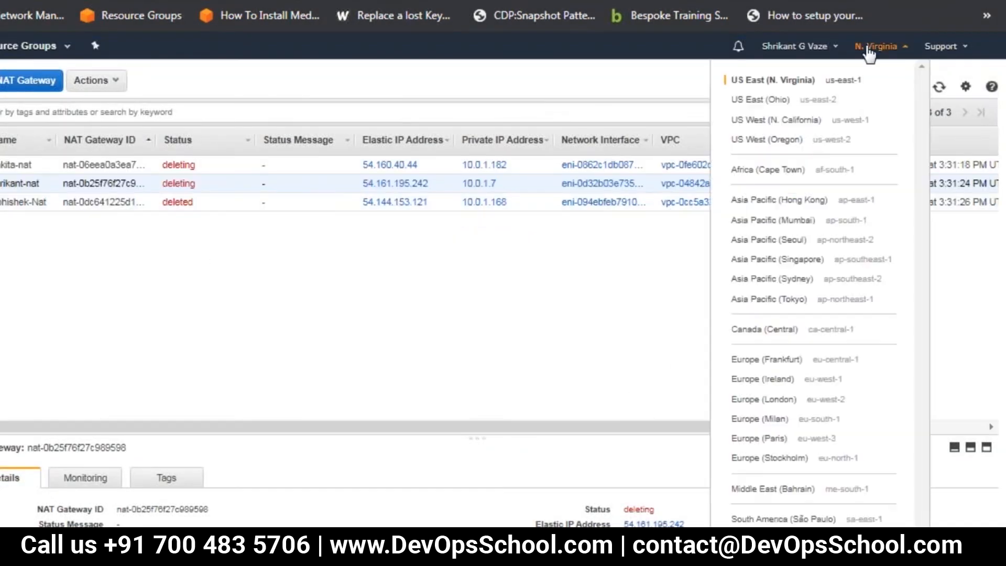
left_click(500, 94)
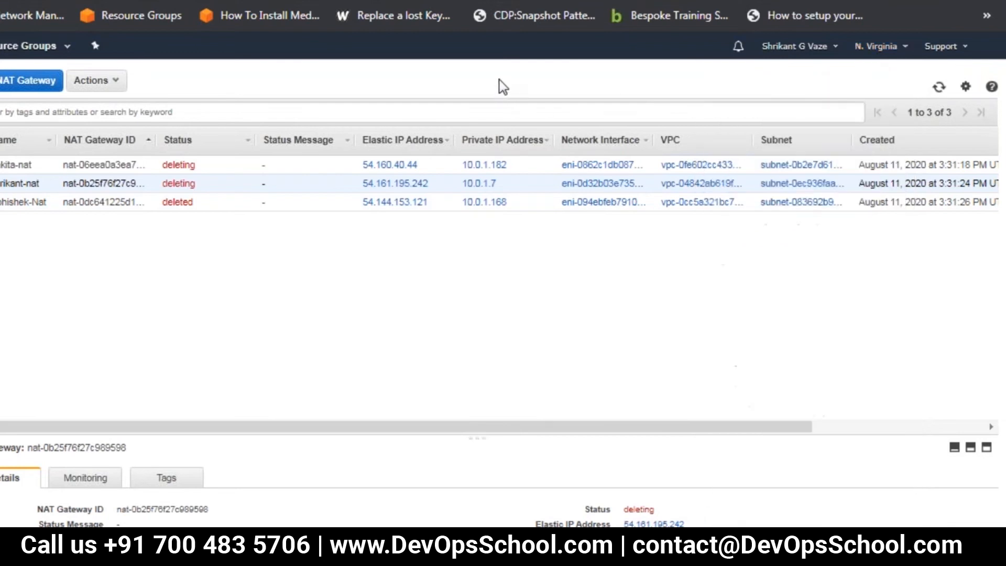
left_click(891, 48)
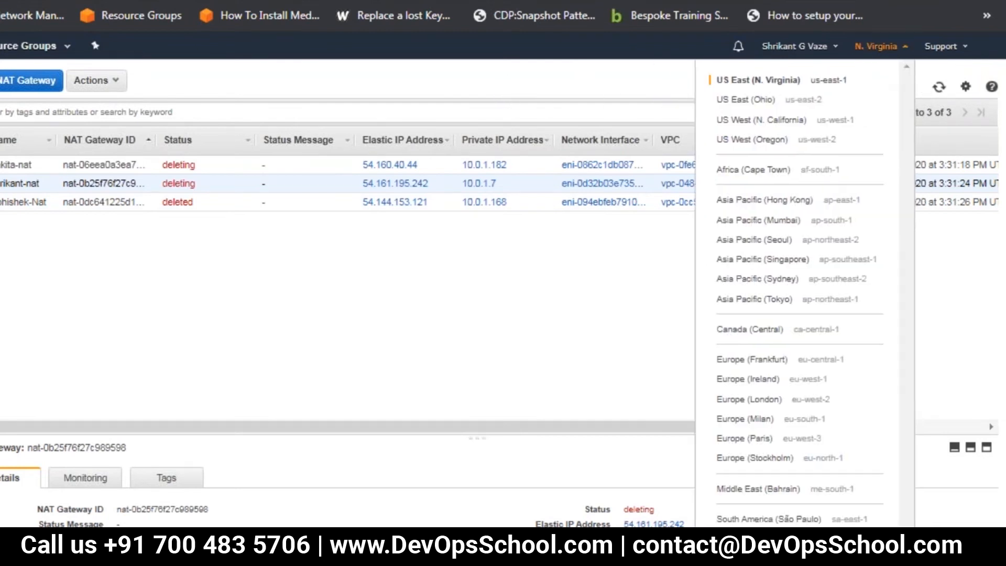
left_click(529, 78)
- In EC2, select both the private and the public running instances and terminate them
left_click(0, 46)
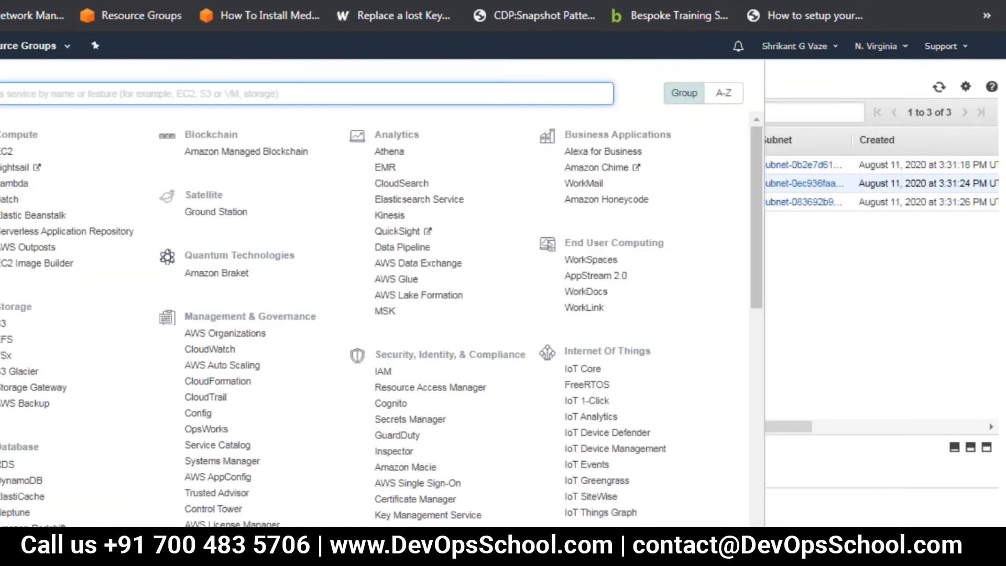
left_click(6, 153)
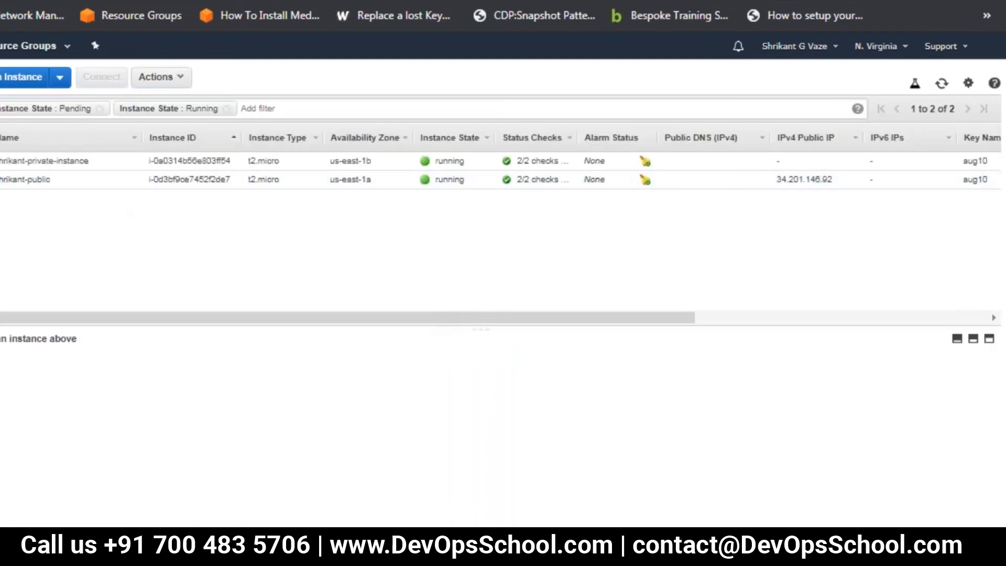
left_click(1, 138)
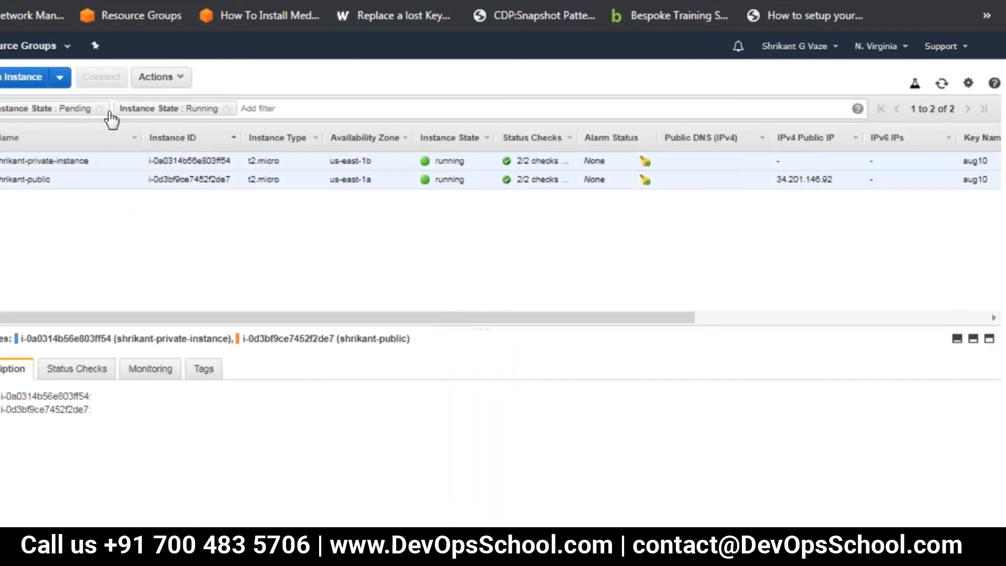
left_click(177, 79)
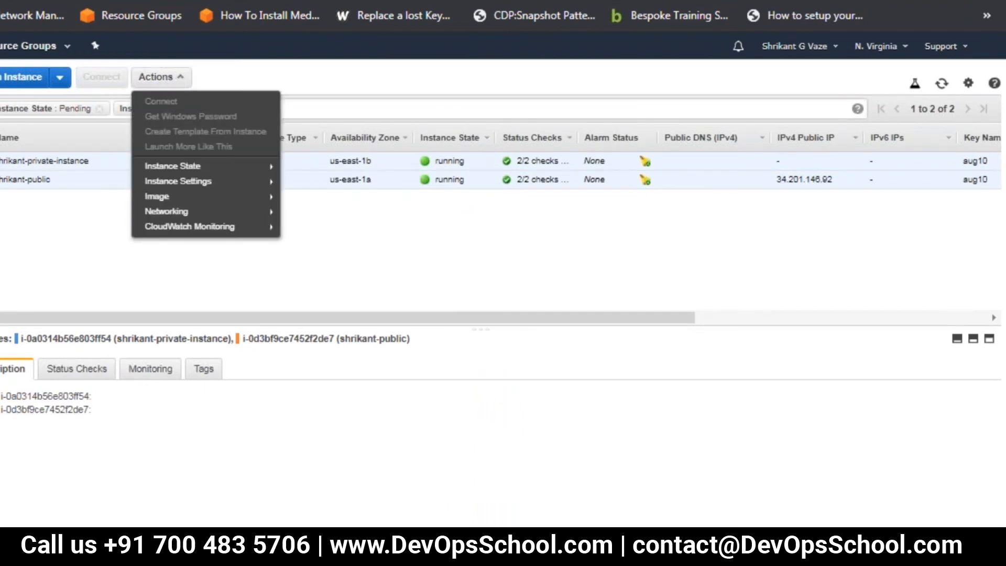
mouse_move(172, 165)
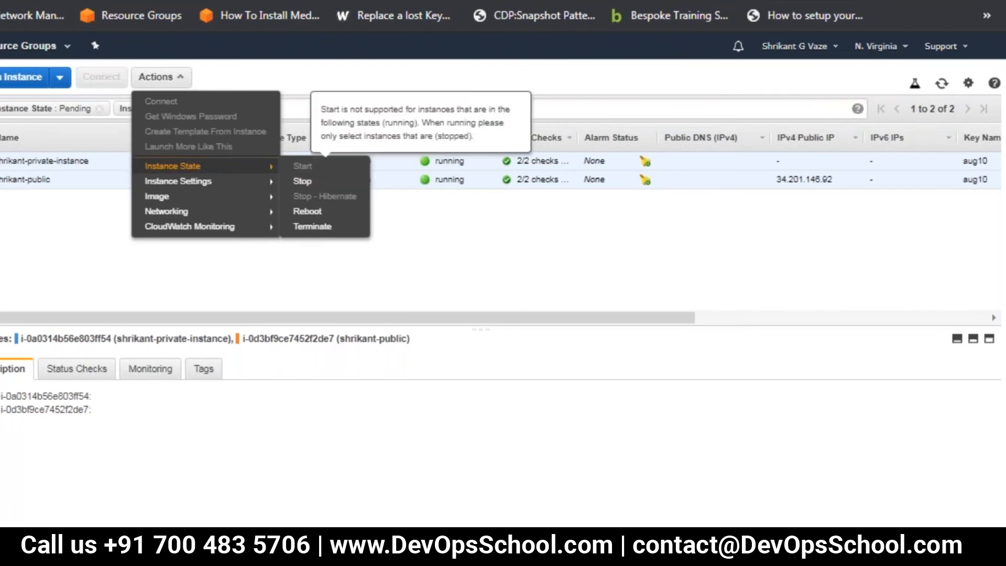
left_click(314, 226)
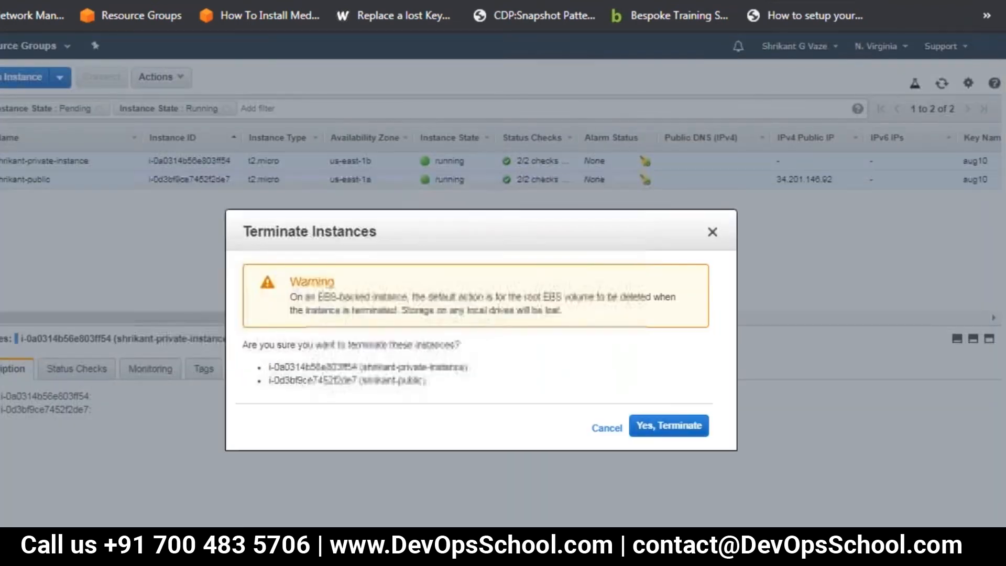
left_click(670, 429)
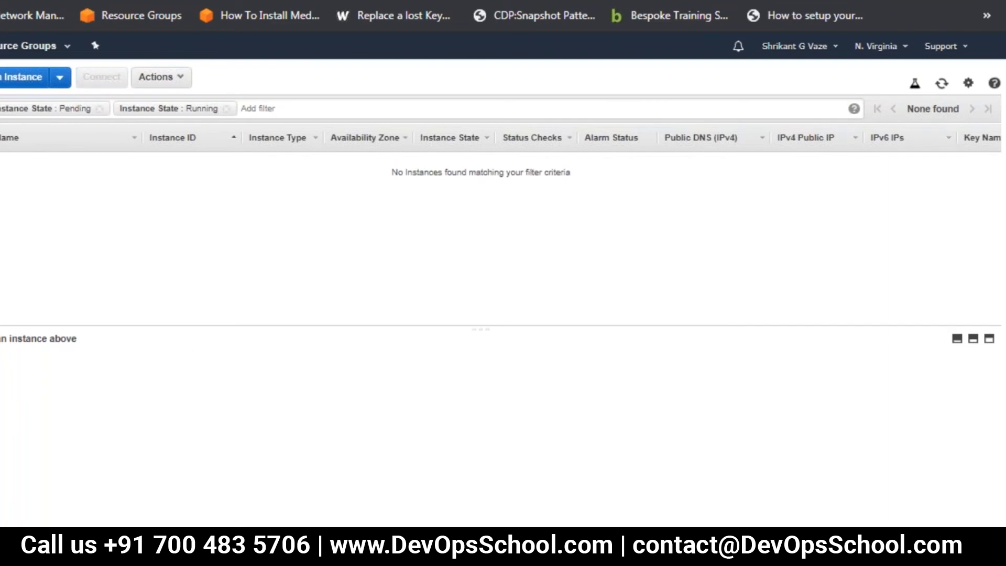
- Switch to Paint, start a new blank picture and write the underlined title "Relational database service"
key("super")
key("Escape")
left_click(718, 86)
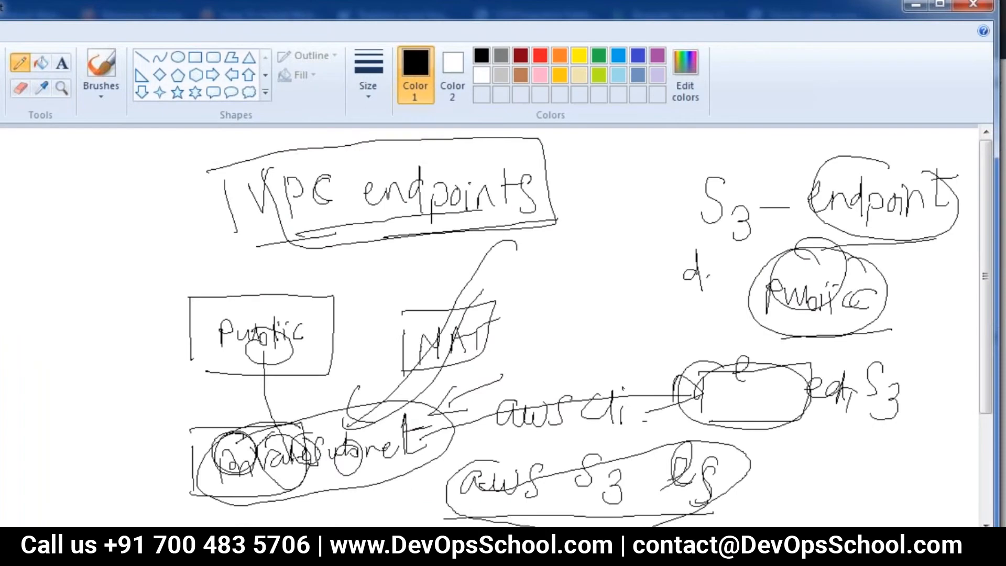
key("alt+f")
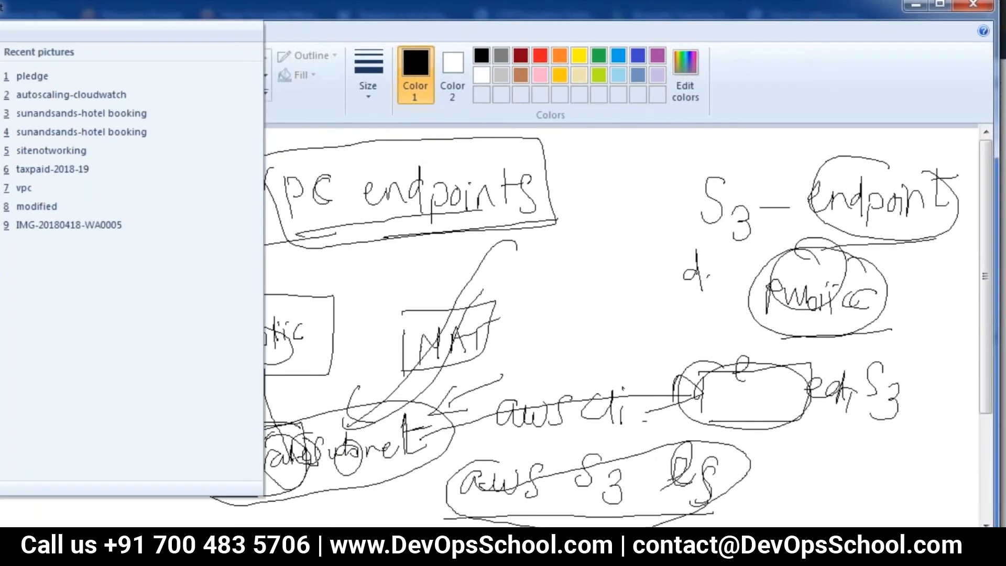
key("n")
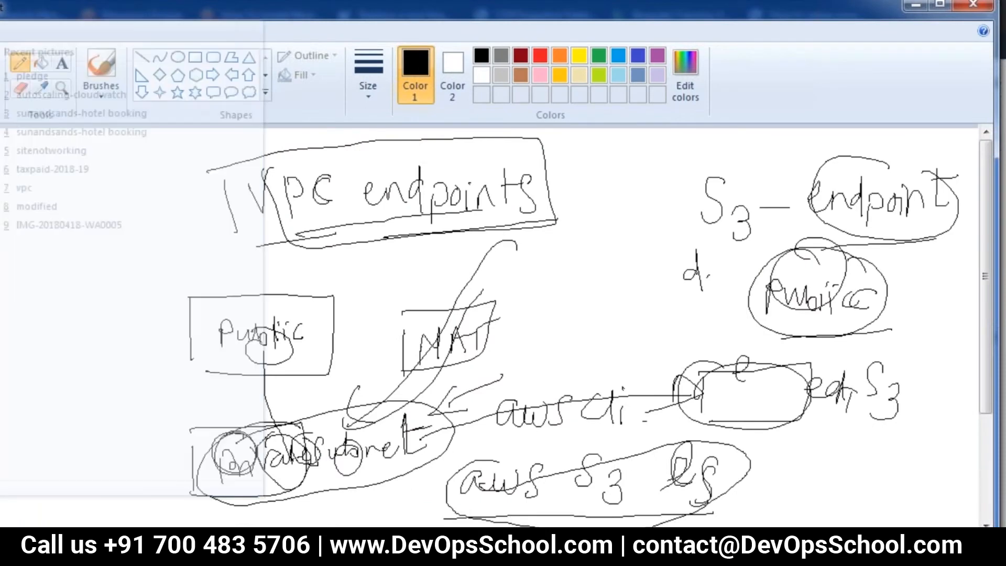
left_click(438, 295)
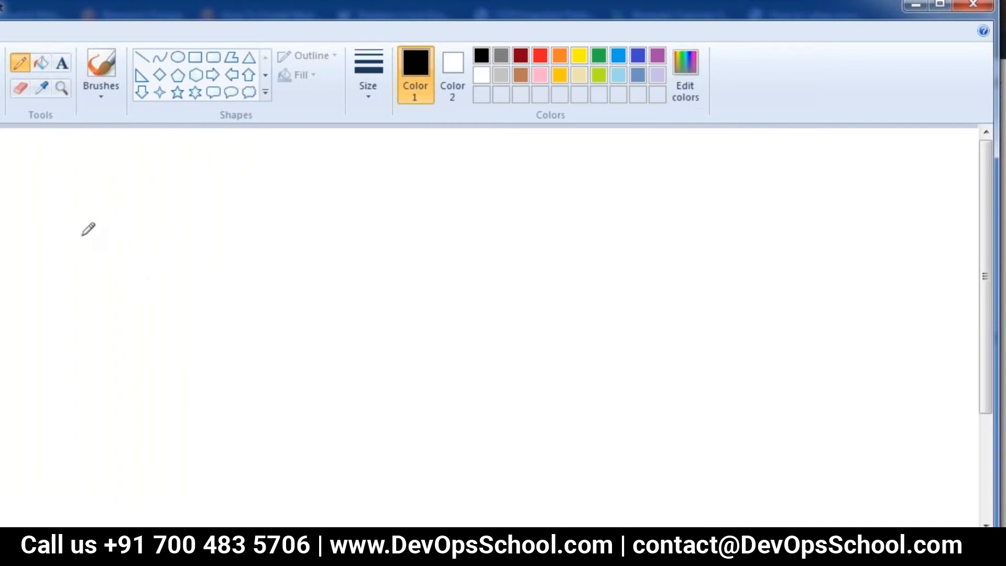
mouse_move(238, 156)
left_mouse_down()
mouse_move(235, 171)
mouse_move(274, 178)
mouse_move(283, 167)
mouse_move(312, 193)
mouse_move(329, 179)
mouse_move(378, 171)
mouse_move(399, 195)
mouse_move(556, 167)
mouse_move(611, 186)
mouse_move(699, 160)
mouse_move(736, 178)
left_mouse_up()
mouse_move(251, 224)
left_mouse_down()
mouse_move(412, 205)
mouse_move(728, 193)
left_mouse_up()
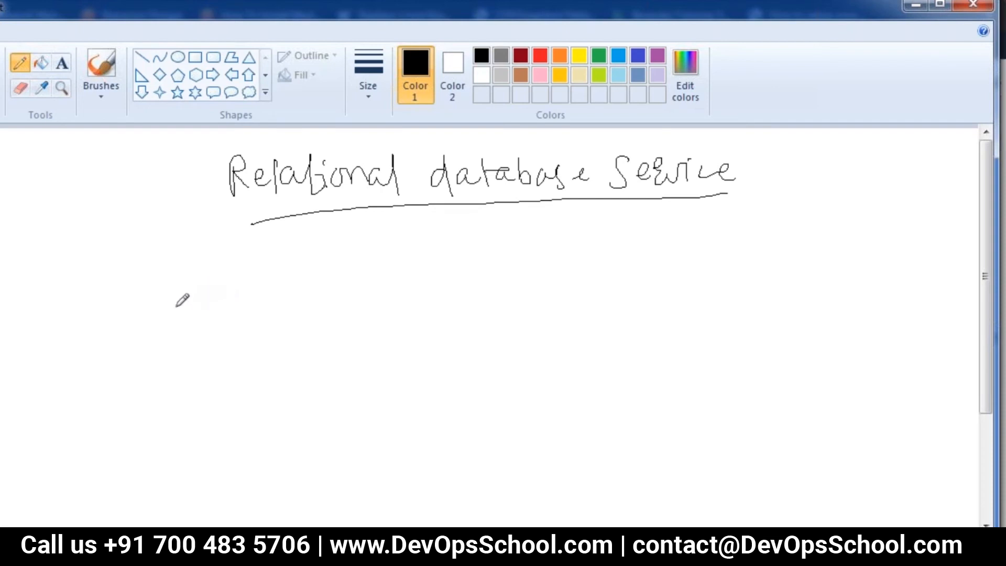
- Draw a tall box below the title, divided into layers labelled "OS", "dB S/W" and "database" from the bottom up
mouse_move(176, 297)
left_mouse_down()
mouse_move(185, 427)
mouse_move(299, 291)
mouse_move(307, 430)
mouse_move(190, 431)
left_mouse_up()
left_click_drag(186, 394, 287, 380)
left_click_drag(222, 405, 219, 407)
left_click_drag(230, 407, 238, 429)
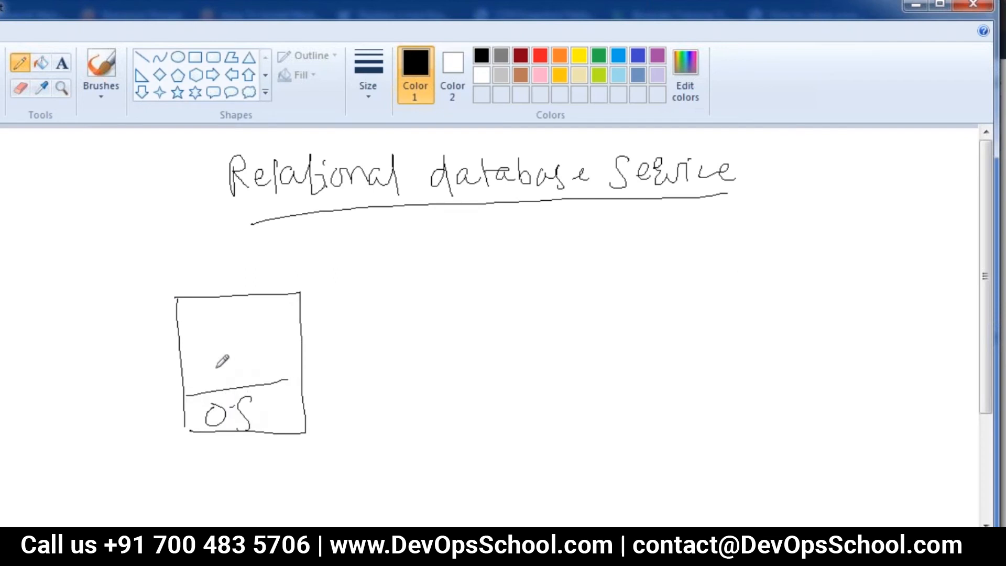
left_click_drag(180, 359, 295, 345)
mouse_move(211, 365)
left_mouse_down()
mouse_move(190, 388)
mouse_move(241, 378)
mouse_move(182, 395)
left_mouse_up()
left_click_drag(265, 358, 256, 378)
mouse_move(273, 359)
left_mouse_down()
mouse_move(274, 376)
mouse_move(298, 355)
left_mouse_up()
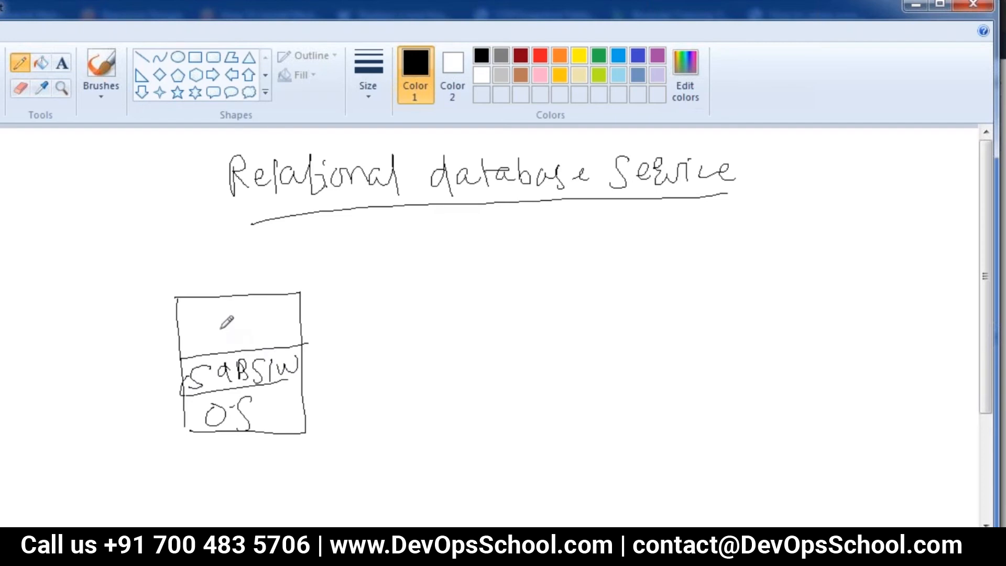
left_click_drag(212, 329, 314, 309)
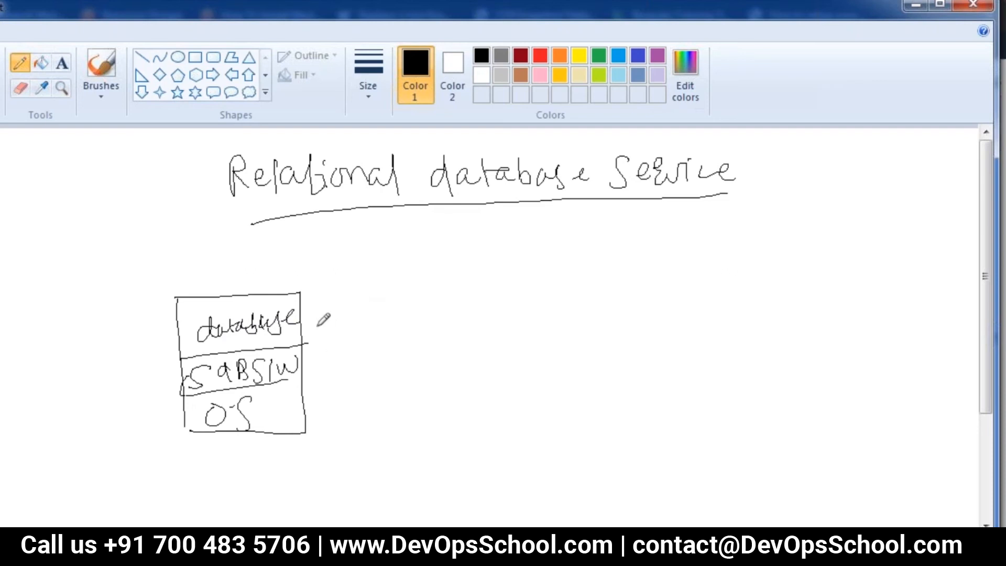
- Draw an arrowed bracket spanning the full stack on its right side and another beside its lower two layers on the left
mouse_move(373, 281)
left_mouse_down()
mouse_move(305, 286)
mouse_move(320, 303)
mouse_move(380, 294)
mouse_move(383, 403)
mouse_move(314, 435)
mouse_move(324, 422)
left_mouse_up()
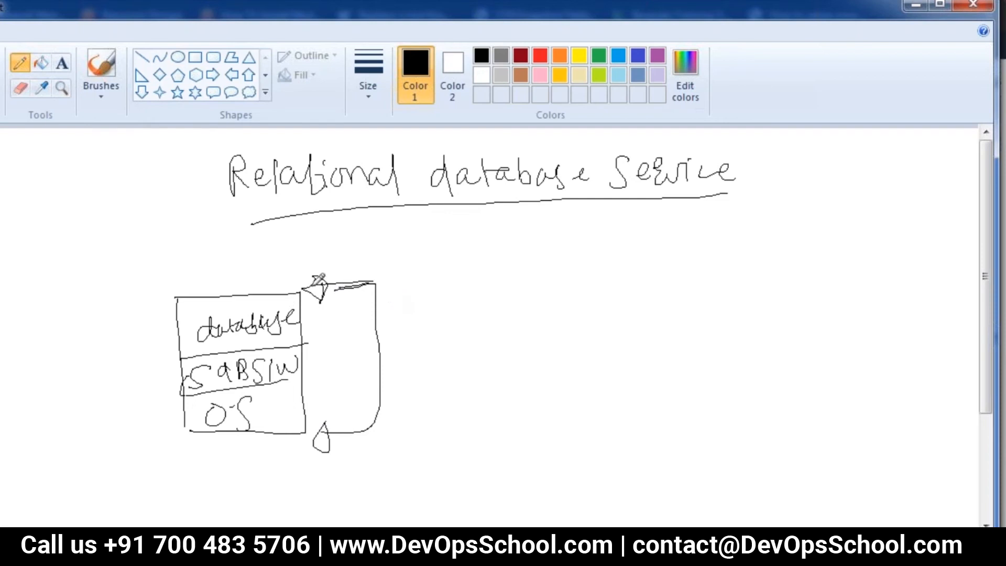
left_click_drag(305, 302, 327, 300)
mouse_move(77, 375)
left_mouse_down()
mouse_move(147, 369)
mouse_move(135, 370)
left_mouse_up()
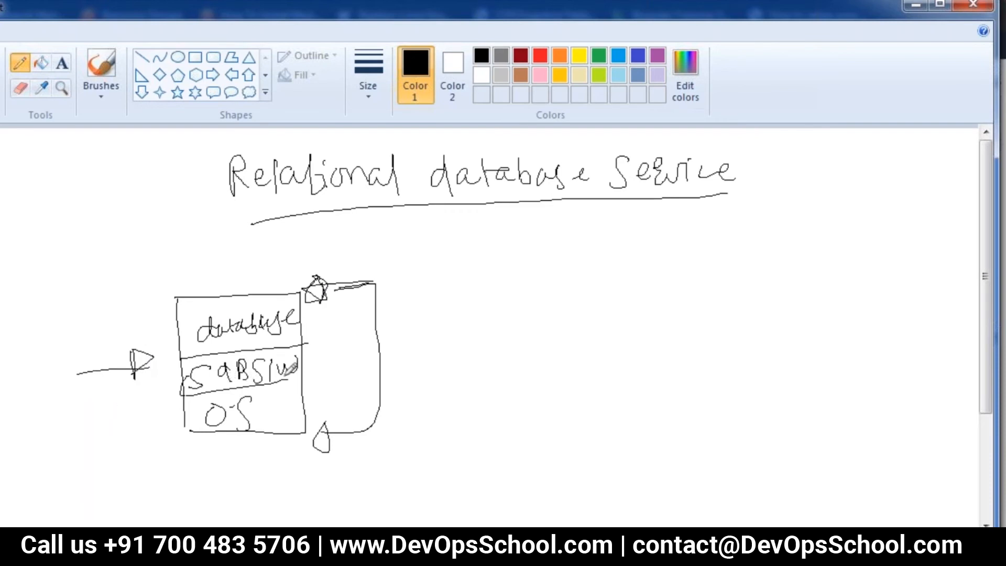
mouse_move(105, 371)
left_mouse_down()
mouse_move(104, 449)
mouse_move(175, 441)
left_mouse_up()
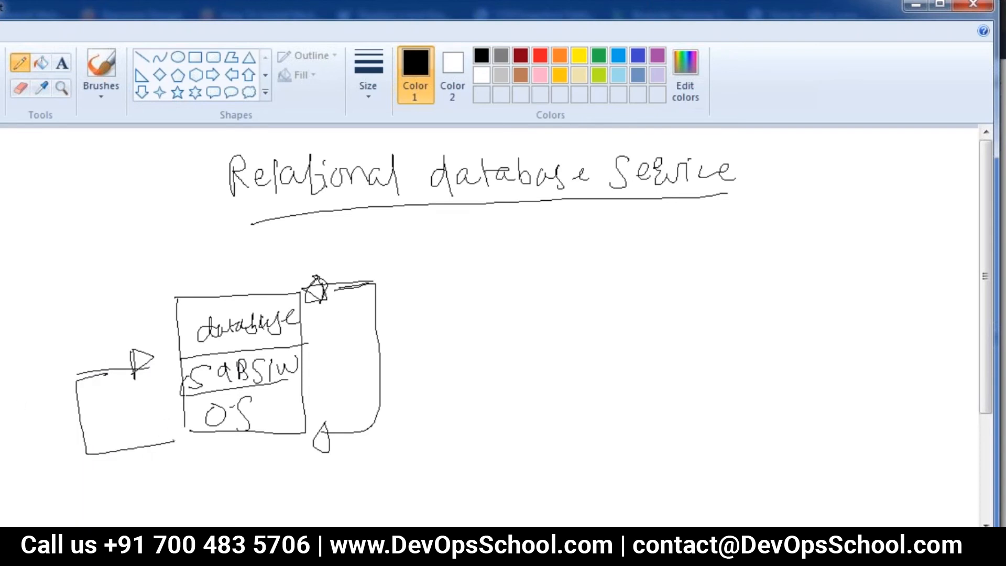
- Write two notes ending in "ups" and "grades" left of the left-hand bracket, and underline the lower note
mouse_move(0, 408)
left_mouse_down()
mouse_move(24, 424)
mouse_move(22, 403)
left_mouse_up()
left_click_drag(47, 387, 40, 408)
mouse_move(5, 465)
left_mouse_down()
mouse_move(31, 467)
mouse_move(55, 432)
mouse_move(80, 454)
left_mouse_up()
left_click_drag(50, 491, 93, 473)
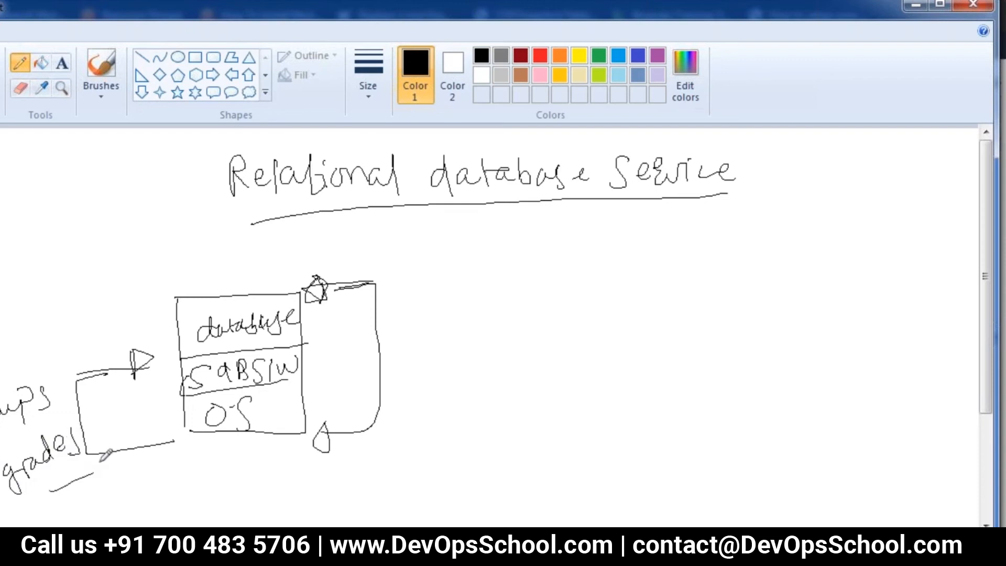
- Write "AWS" inside the left-hand bracket, trace its edge against the two lower layers, and emphasize "OS"
mouse_move(202, 355)
left_mouse_down()
mouse_move(157, 435)
mouse_move(215, 433)
left_mouse_up()
mouse_move(105, 433)
left_mouse_down()
mouse_move(134, 422)
mouse_move(143, 387)
mouse_move(134, 415)
left_mouse_up()
mouse_move(151, 362)
left_mouse_down()
mouse_move(179, 357)
mouse_move(160, 438)
mouse_move(194, 441)
left_mouse_up()
left_click_drag(219, 406, 235, 429)
left_click_drag(190, 389, 188, 434)
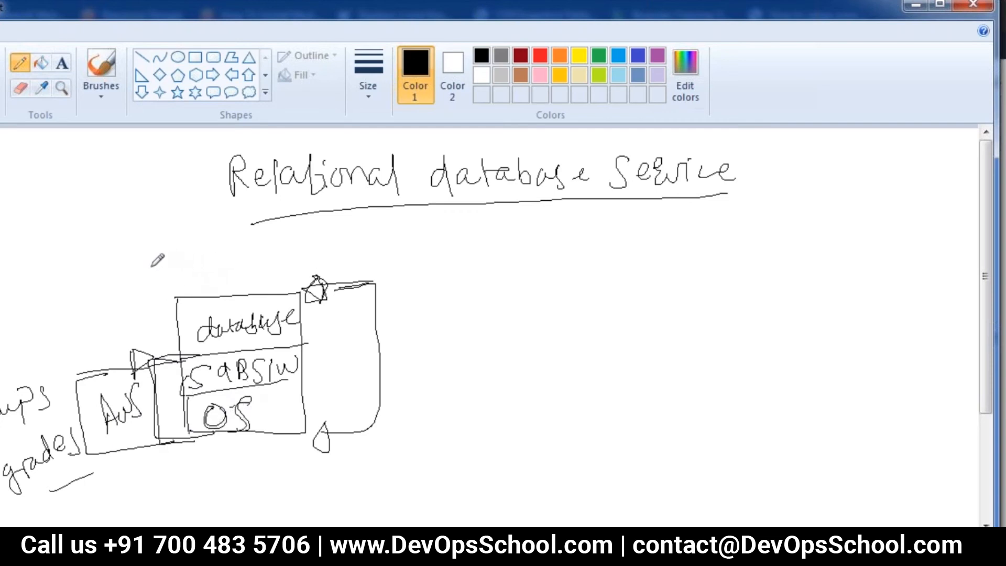
- Write "endpoint" above the stack, underline it, and write "dBinstance" to its right
mouse_move(140, 268)
left_mouse_down()
mouse_move(210, 253)
mouse_move(219, 276)
mouse_move(247, 262)
mouse_move(268, 270)
left_mouse_up()
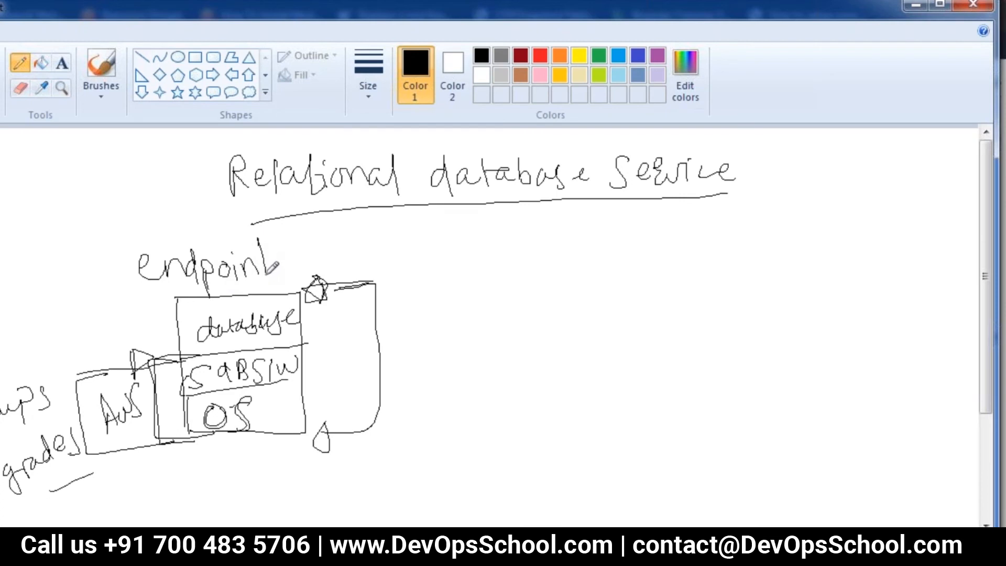
left_click_drag(149, 317, 291, 276)
mouse_move(404, 261)
left_mouse_down()
mouse_move(408, 281)
mouse_move(421, 281)
mouse_move(423, 265)
mouse_move(419, 281)
mouse_move(501, 262)
mouse_move(586, 273)
left_mouse_up()
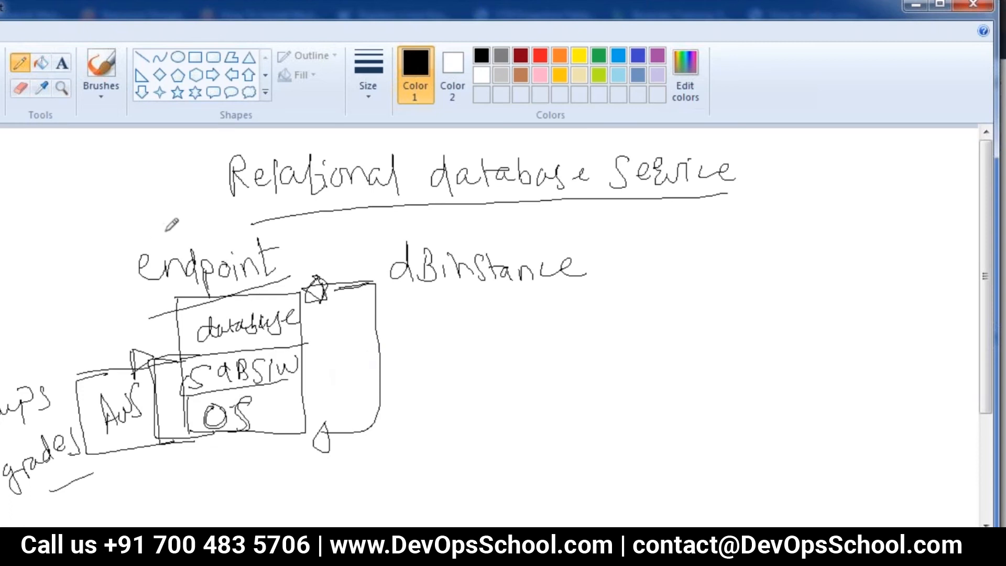
- Circle "endpoint", label it "url", and draw an arrow to it from a new label at the far left
left_click_drag(166, 230, 159, 235)
left_click_drag(313, 226, 378, 238)
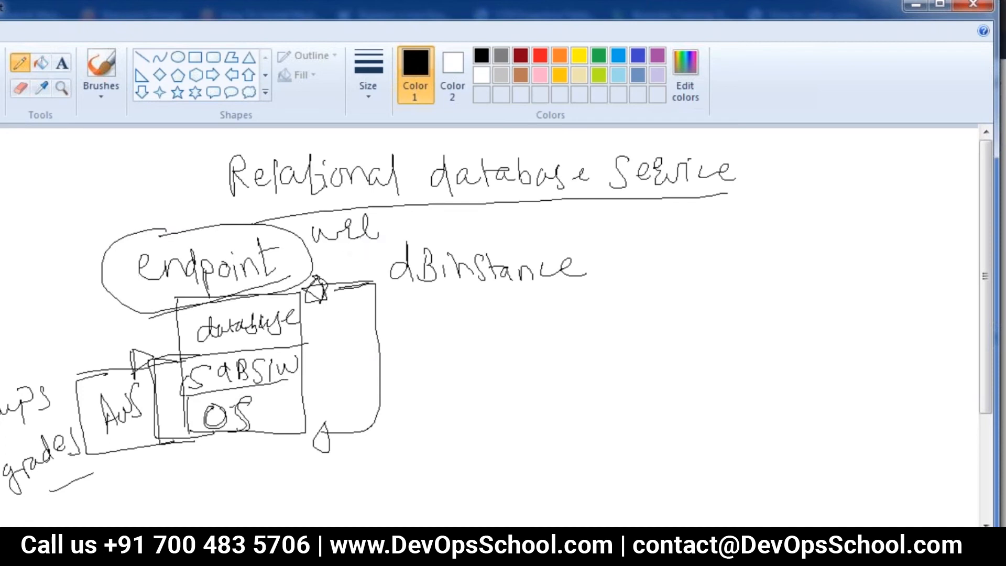
left_click_drag(4, 171, 43, 152)
mouse_move(0, 224)
left_mouse_down()
mouse_move(93, 215)
mouse_move(64, 269)
left_mouse_up()
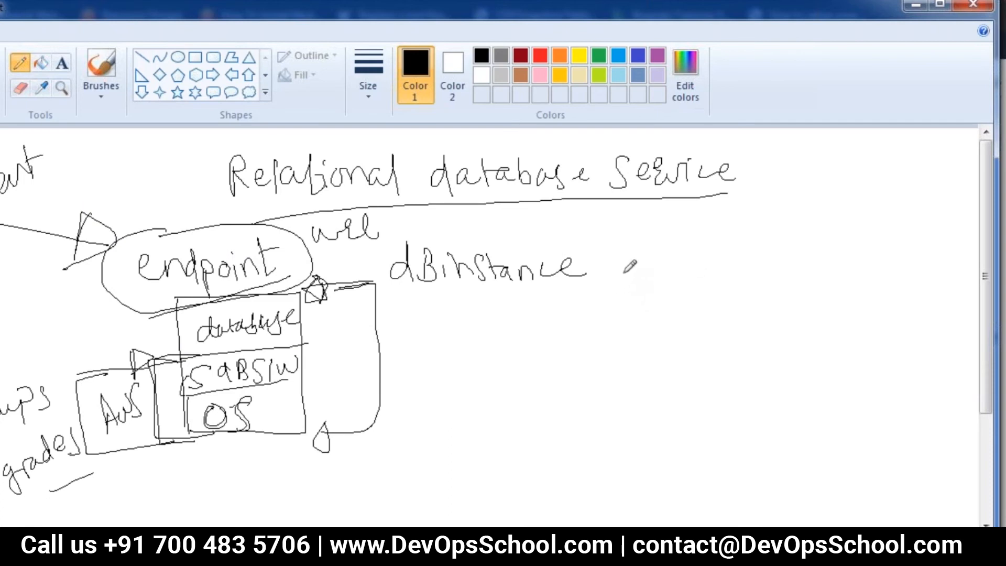
- Sketch a box to the right of "dBinstance", write "dB" inside it, and write "SingleAZ" at its upper right
left_click_drag(627, 275, 627, 364)
mouse_move(627, 274)
left_mouse_down()
mouse_move(718, 273)
mouse_move(716, 374)
mouse_move(634, 349)
left_mouse_up()
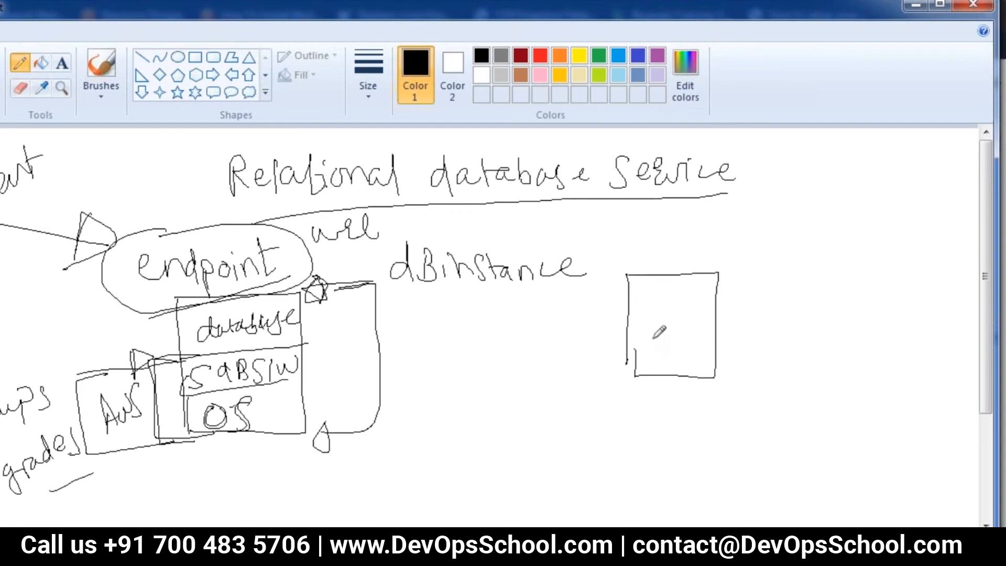
mouse_move(631, 277)
left_mouse_down()
mouse_move(626, 328)
mouse_move(677, 381)
left_mouse_up()
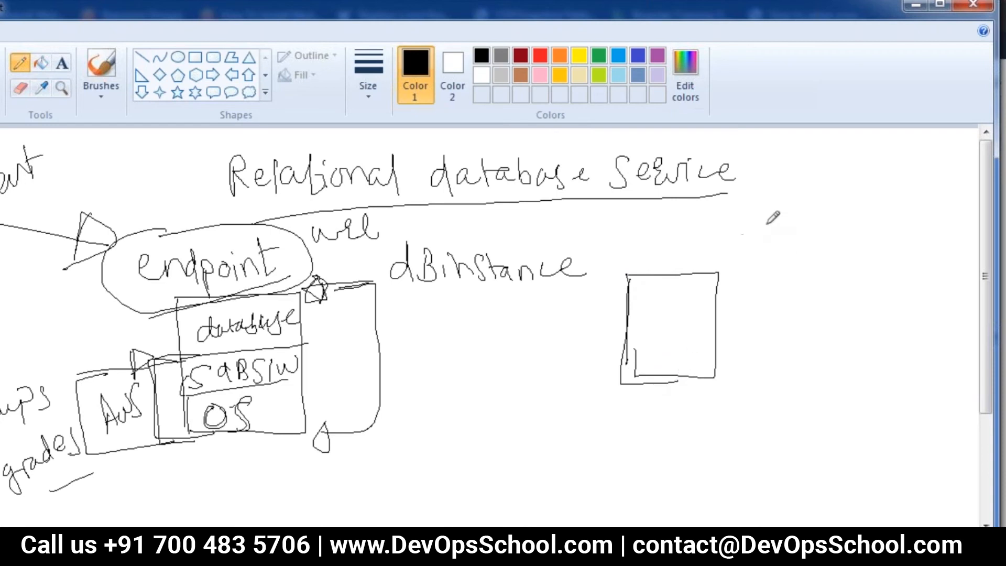
mouse_move(769, 223)
left_mouse_down()
mouse_move(749, 248)
mouse_move(776, 225)
mouse_move(834, 243)
mouse_move(865, 226)
mouse_move(886, 239)
mouse_move(913, 216)
mouse_move(921, 232)
left_mouse_up()
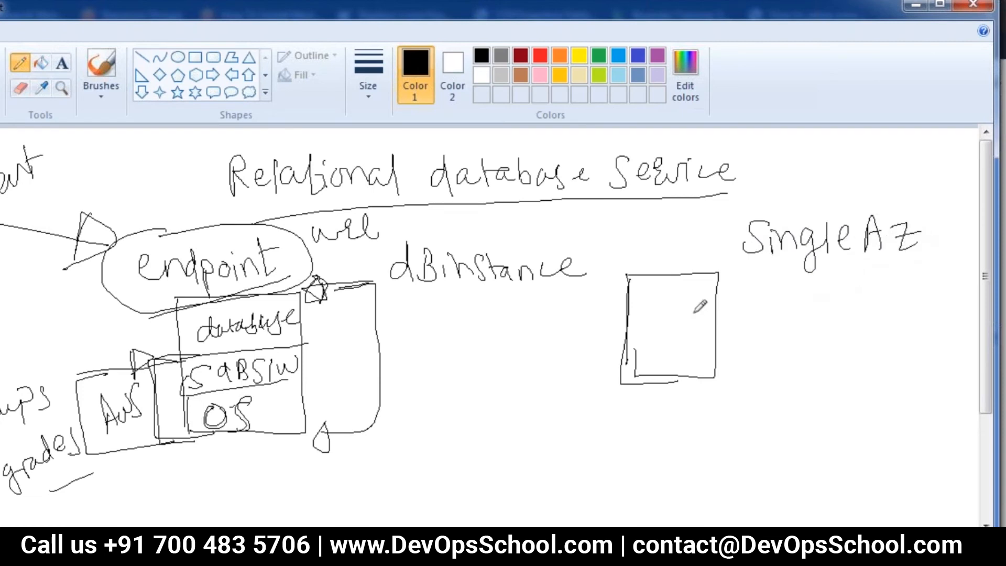
left_click_drag(650, 329, 652, 347)
mouse_move(665, 310)
left_mouse_down()
mouse_move(681, 321)
mouse_move(666, 338)
left_mouse_up()
- Write the zone label "us-east-1a" below the dB box
mouse_move(552, 410)
left_mouse_down()
mouse_move(556, 433)
mouse_move(569, 412)
mouse_move(581, 435)
left_mouse_up()
mouse_move(608, 427)
left_mouse_down()
mouse_move(660, 409)
mouse_move(709, 434)
left_mouse_up()
mouse_move(701, 417)
left_mouse_down()
mouse_move(733, 412)
mouse_move(737, 430)
left_mouse_up()
left_click_drag(762, 400, 764, 433)
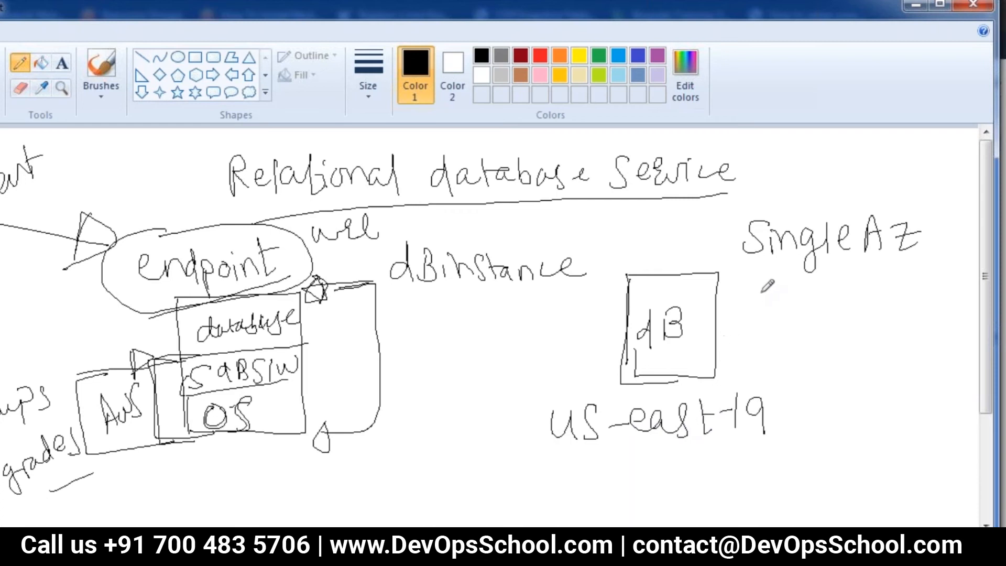
- Connect "SingleAZ" to the dB box with an arrow, write "test/dev" underlined below it, and trace over "1a" in the zone label
mouse_move(718, 287)
left_mouse_down()
mouse_move(779, 250)
mouse_move(741, 294)
mouse_move(801, 317)
mouse_move(804, 293)
mouse_move(824, 318)
left_mouse_up()
mouse_move(844, 277)
left_mouse_down()
mouse_move(840, 315)
mouse_move(866, 276)
mouse_move(881, 312)
mouse_move(923, 277)
left_mouse_up()
left_click_drag(817, 350, 926, 335)
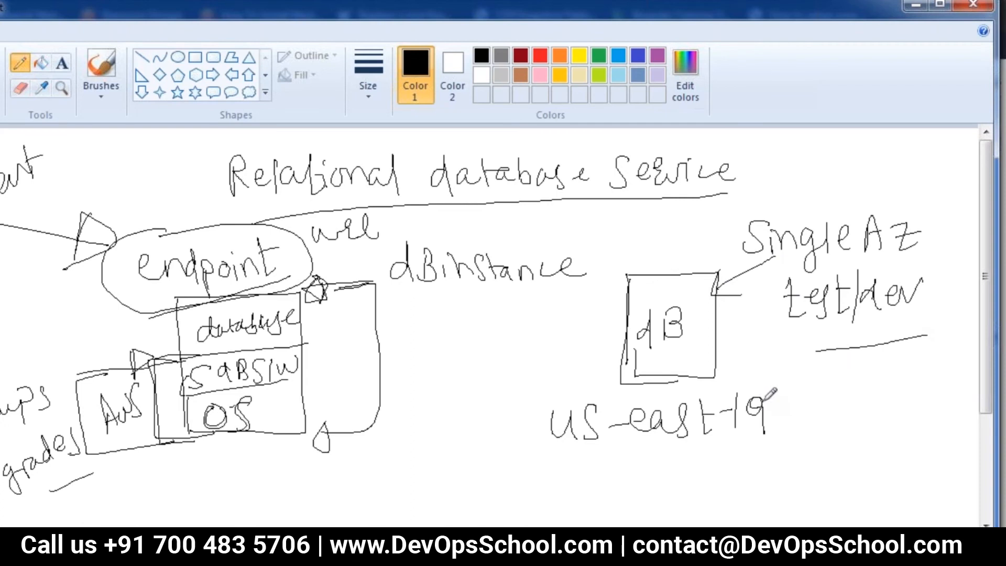
left_click_drag(732, 399, 732, 434)
left_click_drag(759, 402, 770, 423)
- Start a new blank picture
left_click(0, 30)
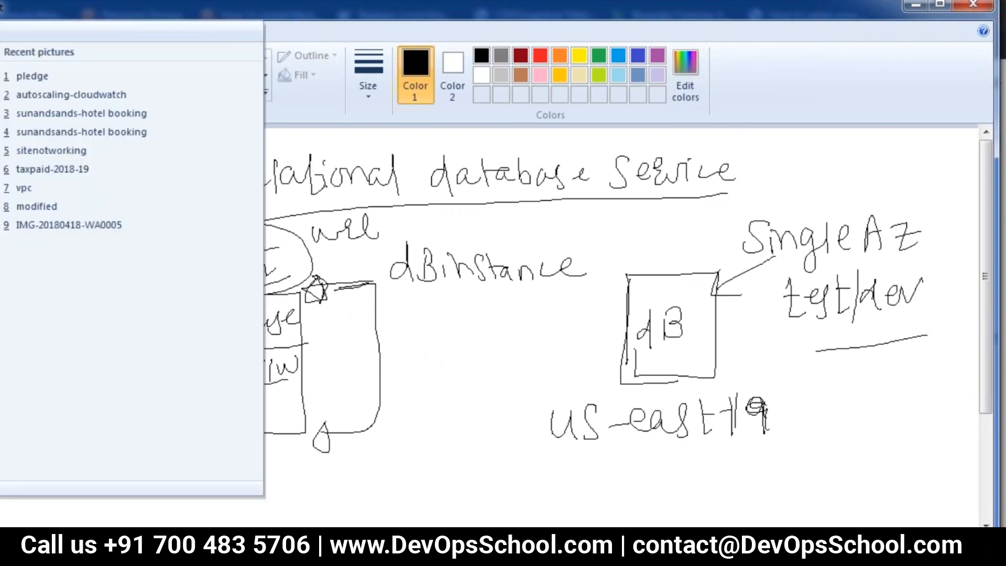
left_click(0, 52)
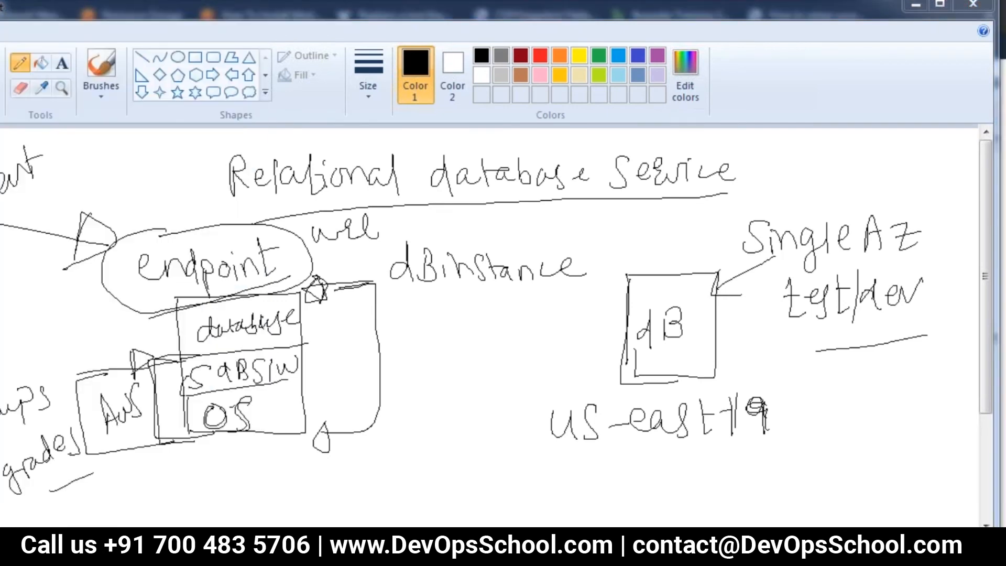
left_click(456, 302)
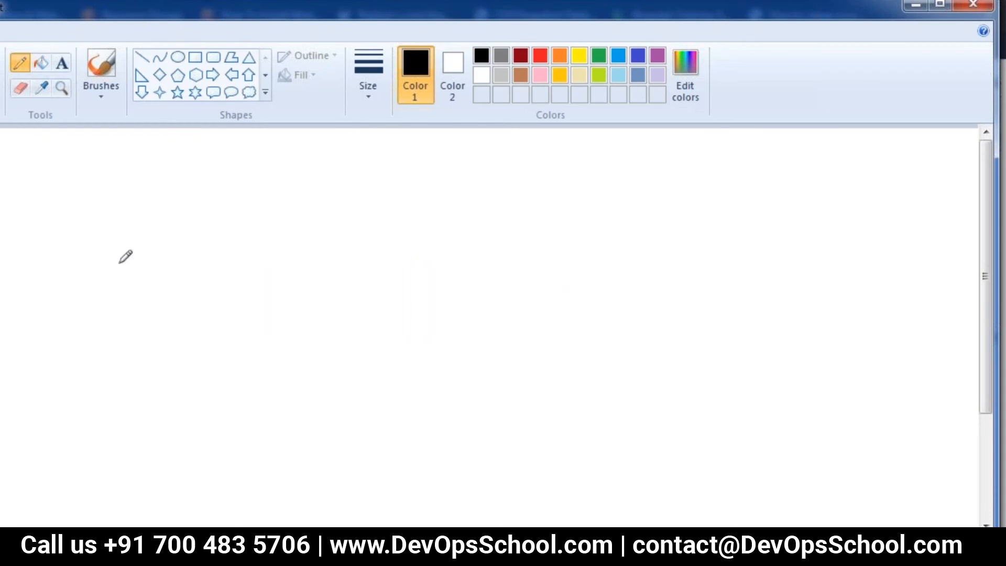
- Sketch a box at the far left of the canvas and label it "dBinstance", "SingleAZ" and "us-east-1a"
mouse_move(1, 224)
left_mouse_down()
mouse_move(76, 212)
mouse_move(1, 333)
left_mouse_up()
mouse_move(51, 182)
left_mouse_down()
mouse_move(44, 166)
mouse_move(59, 207)
left_mouse_up()
mouse_move(65, 169)
left_mouse_down()
mouse_move(67, 200)
mouse_move(135, 167)
mouse_move(182, 165)
left_mouse_up()
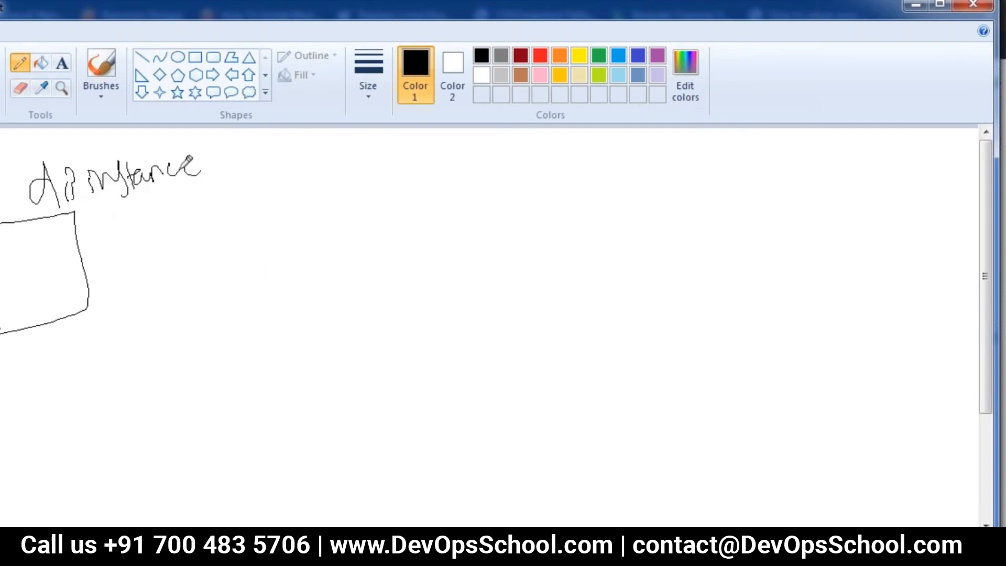
mouse_move(115, 234)
left_mouse_down()
mouse_move(92, 270)
mouse_move(180, 246)
mouse_move(202, 229)
mouse_move(245, 238)
left_mouse_up()
left_click_drag(11, 350, 3, 386)
mouse_move(22, 374)
left_mouse_down()
mouse_move(76, 345)
mouse_move(102, 348)
mouse_move(151, 330)
mouse_move(163, 317)
mouse_move(166, 336)
left_mouse_up()
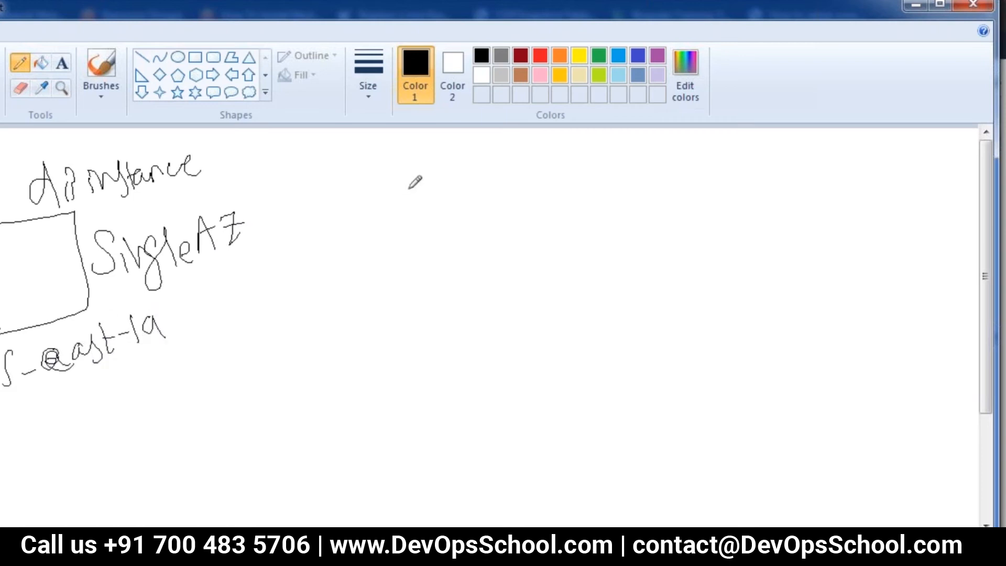
- Write the heading "MultiAZ" and sketch two separate boxes side by side below it
mouse_move(545, 184)
left_mouse_down()
mouse_move(575, 157)
mouse_move(629, 166)
mouse_move(656, 152)
mouse_move(710, 173)
left_mouse_up()
mouse_move(457, 255)
left_mouse_down()
mouse_move(455, 376)
mouse_move(513, 248)
mouse_move(570, 266)
mouse_move(472, 373)
mouse_move(445, 386)
left_mouse_up()
mouse_move(723, 236)
left_mouse_down()
mouse_move(720, 359)
mouse_move(839, 238)
mouse_move(845, 350)
mouse_move(717, 369)
left_mouse_up()
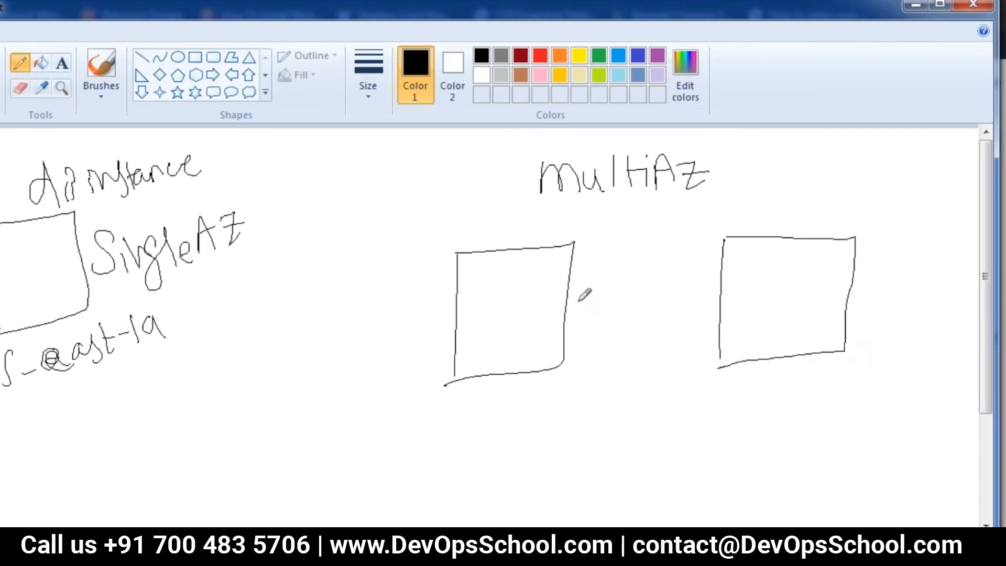
- Write "dB" inside both MultiAZ boxes, with "P" above the first box and "S" above the second
mouse_move(467, 312)
left_mouse_down()
mouse_move(480, 328)
mouse_move(502, 316)
left_mouse_up()
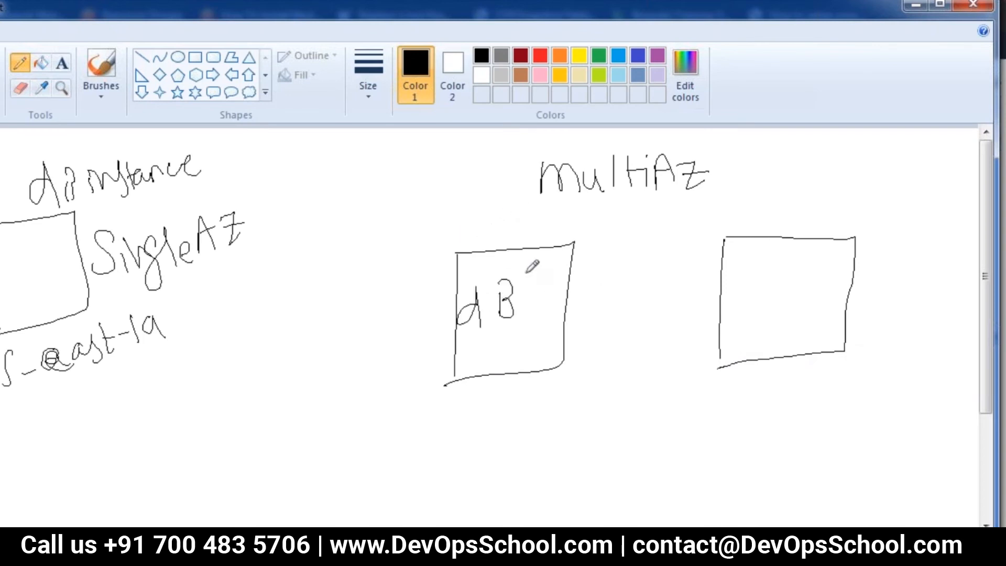
mouse_move(486, 204)
left_mouse_down()
mouse_move(489, 236)
mouse_move(489, 220)
left_mouse_up()
left_click_drag(767, 287, 769, 311)
left_click_drag(786, 285, 787, 309)
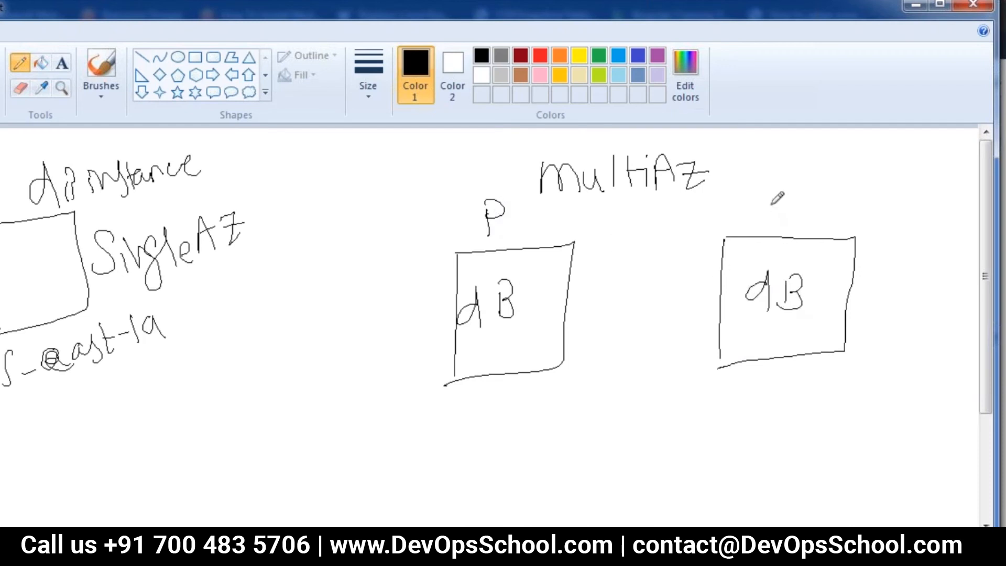
left_click_drag(774, 196, 747, 221)
- Write "Production" beside the MultiAZ heading, and label the first box "us-east-1a" and the second "us-east-1b"
left_click_drag(756, 146, 757, 175)
left_click_drag(758, 149, 789, 152)
mouse_move(796, 167)
left_mouse_down()
mouse_move(795, 149)
mouse_move(867, 154)
mouse_move(871, 168)
mouse_move(898, 149)
mouse_move(903, 173)
left_mouse_up()
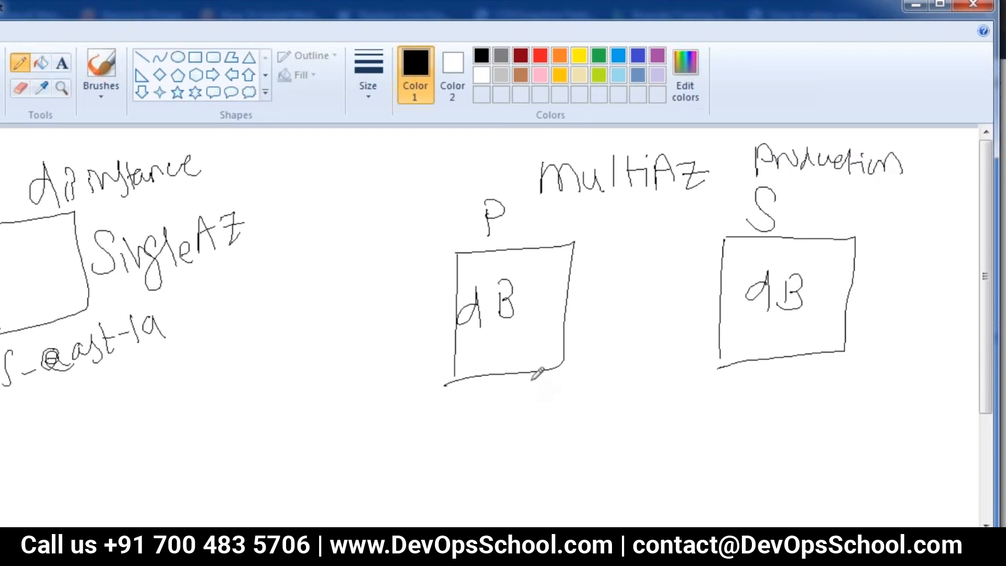
mouse_move(302, 331)
left_mouse_down()
mouse_move(315, 341)
mouse_move(399, 323)
mouse_move(465, 270)
mouse_move(477, 293)
left_mouse_up()
mouse_move(621, 287)
left_mouse_down()
mouse_move(640, 287)
mouse_move(651, 307)
mouse_move(717, 274)
mouse_move(726, 291)
mouse_move(771, 261)
mouse_move(782, 271)
left_mouse_up()
left_click_drag(788, 245, 790, 269)
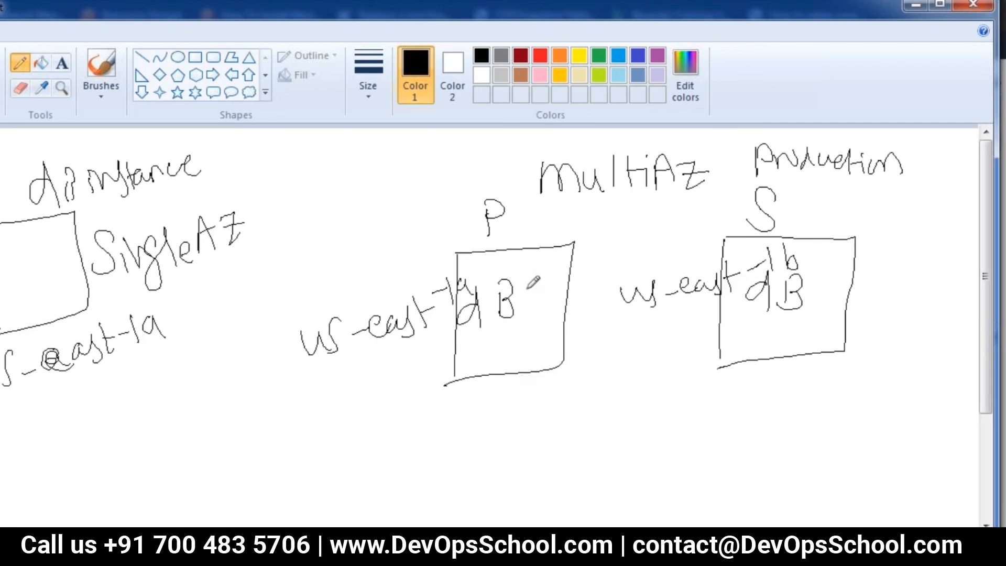
- Draw an incoming arrow to the P box and write "Syncronous copy" below the two boxes
mouse_move(321, 229)
left_mouse_down()
mouse_move(459, 232)
mouse_move(454, 251)
left_mouse_up()
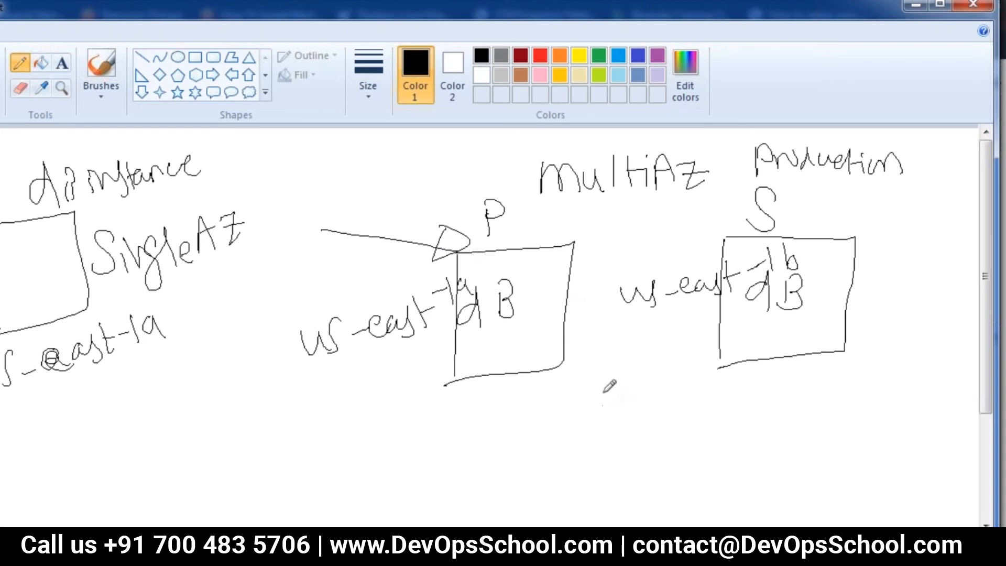
mouse_move(578, 391)
left_mouse_down()
mouse_move(555, 416)
mouse_move(582, 452)
mouse_move(638, 403)
mouse_move(671, 420)
mouse_move(713, 401)
mouse_move(692, 410)
mouse_move(723, 400)
mouse_move(758, 406)
left_mouse_up()
mouse_move(812, 389)
left_mouse_down()
mouse_move(799, 407)
mouse_move(843, 403)
mouse_move(855, 391)
mouse_move(882, 413)
left_mouse_up()
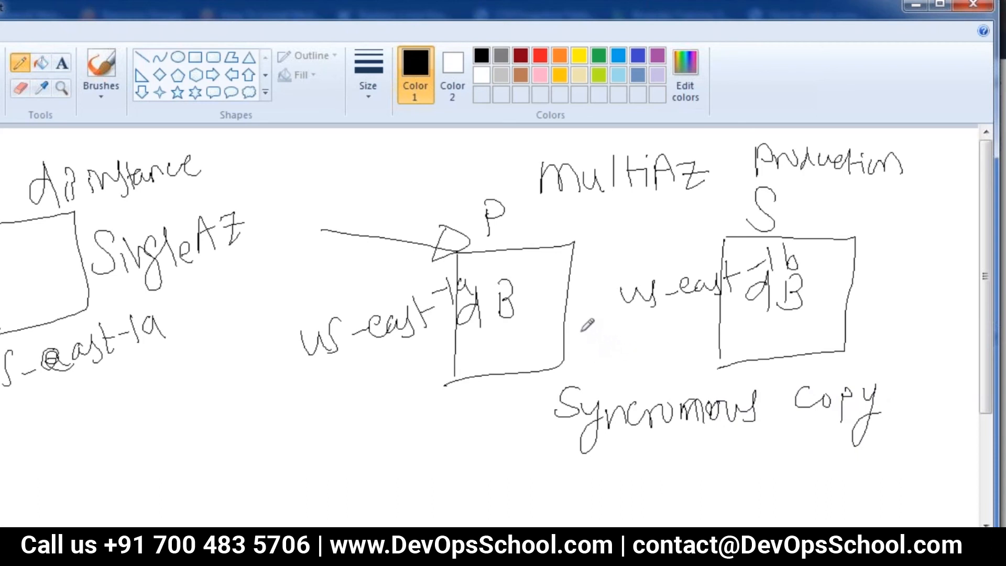
- Sketch a small data block in the corner of each box and draw an arrow labelled "Ack" from the S box toward the P box
mouse_move(457, 253)
left_mouse_down()
mouse_move(494, 253)
mouse_move(474, 296)
mouse_move(458, 295)
mouse_move(471, 290)
left_mouse_up()
left_click_drag(477, 271, 477, 290)
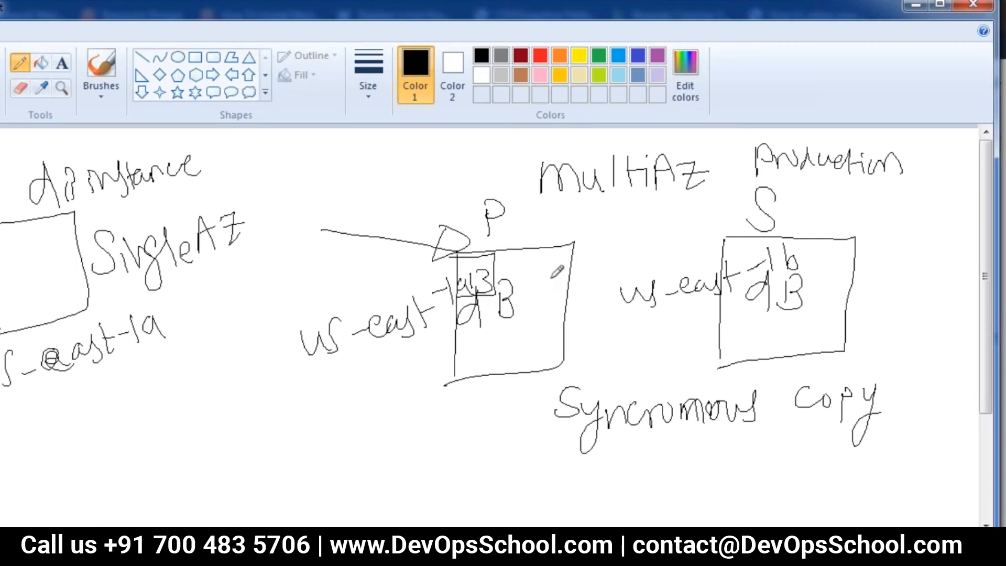
mouse_move(724, 240)
left_mouse_down()
mouse_move(761, 283)
mouse_move(723, 290)
left_mouse_up()
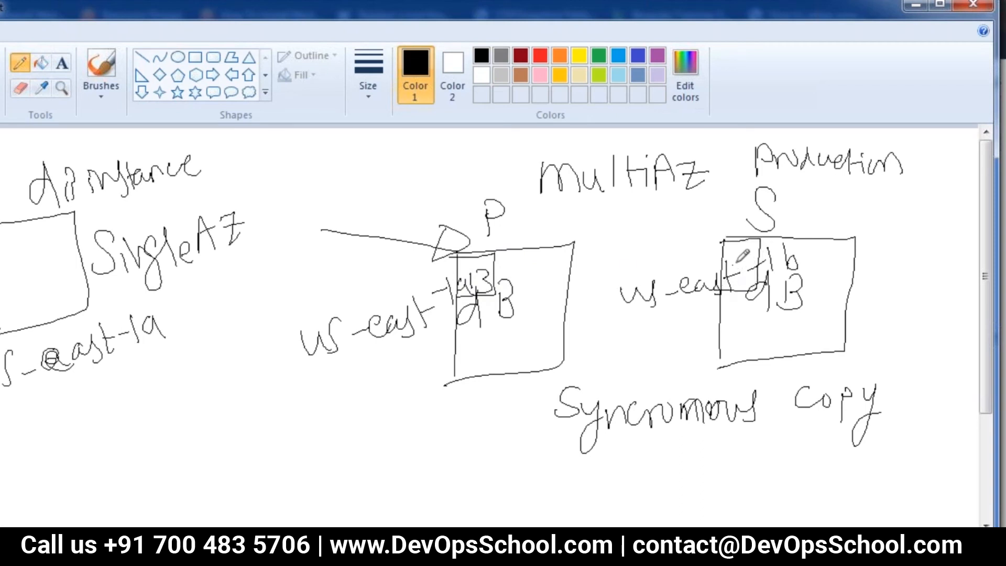
mouse_move(744, 258)
left_mouse_down()
mouse_move(635, 248)
mouse_move(655, 261)
mouse_move(681, 220)
left_mouse_up()
left_click_drag(705, 211, 711, 232)
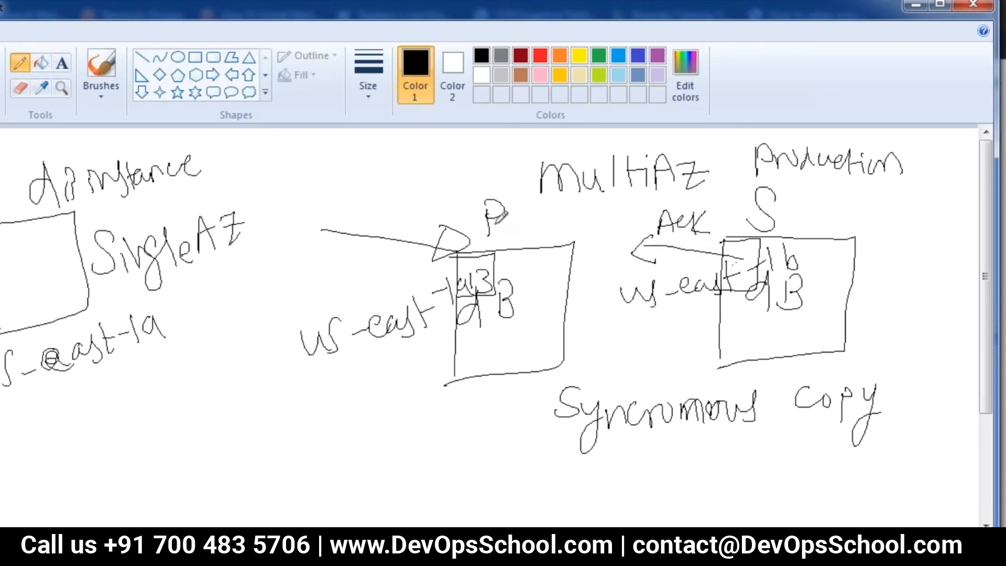
- Add a second small block in the P box, underline the "copy" note, and circle both MultiAZ boxes together
mouse_move(494, 250)
left_mouse_down()
mouse_move(529, 248)
mouse_move(496, 284)
left_mouse_up()
mouse_move(569, 453)
left_mouse_down()
mouse_move(660, 437)
mouse_move(889, 427)
left_mouse_up()
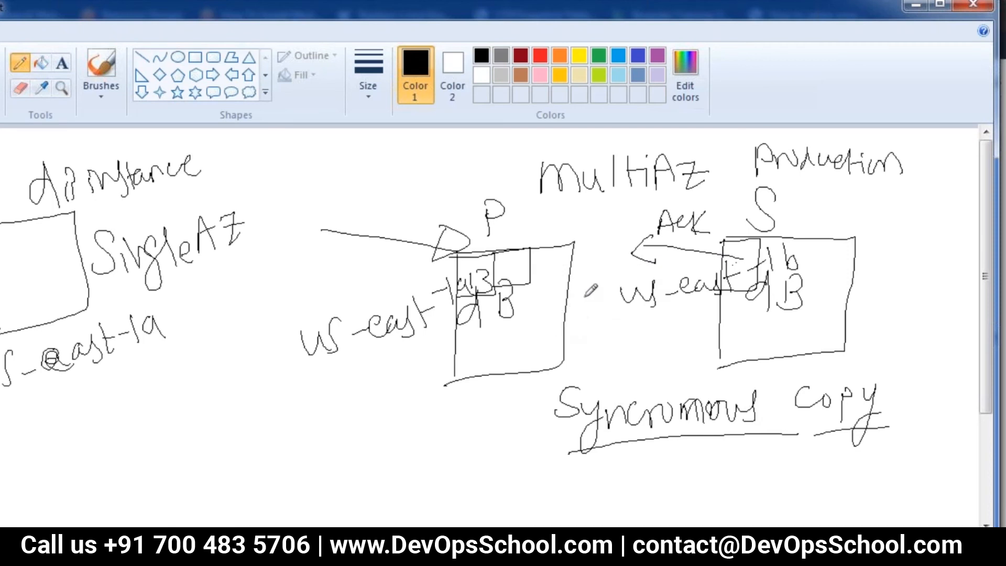
mouse_move(582, 195)
left_mouse_down()
mouse_move(439, 379)
mouse_move(838, 338)
mouse_move(598, 189)
mouse_move(528, 197)
left_mouse_up()
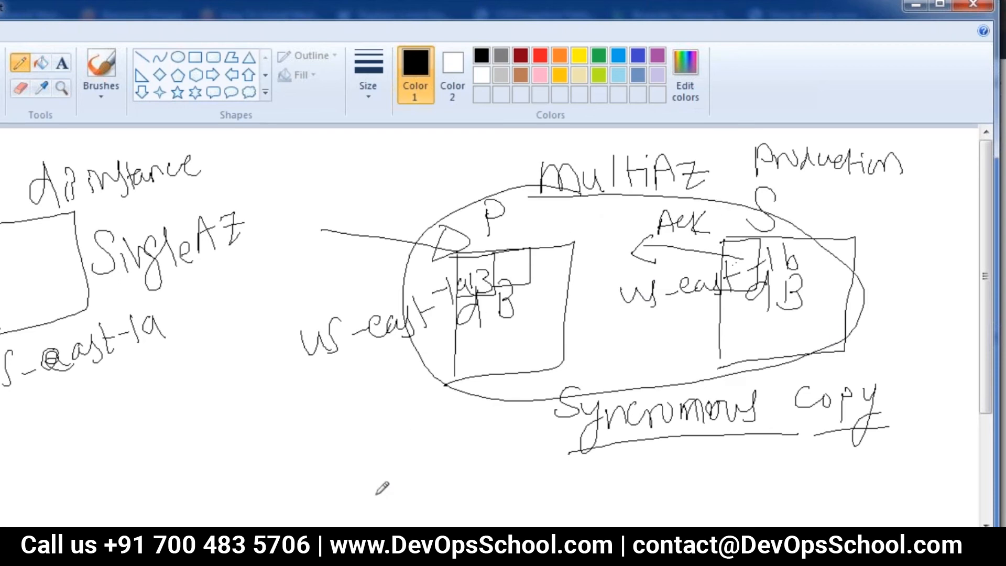
- Write "endpoint" below the boxes, circle it, and connect it by a line to a small box labelled "client"
mouse_move(377, 486)
left_mouse_down()
mouse_move(419, 480)
mouse_move(450, 456)
mouse_move(469, 467)
mouse_move(555, 456)
mouse_move(548, 446)
left_mouse_up()
left_click_drag(180, 474, 212, 519)
left_click_drag(247, 490, 385, 466)
mouse_move(173, 449)
left_mouse_down()
mouse_move(230, 432)
mouse_move(251, 401)
mouse_move(273, 406)
left_mouse_up()
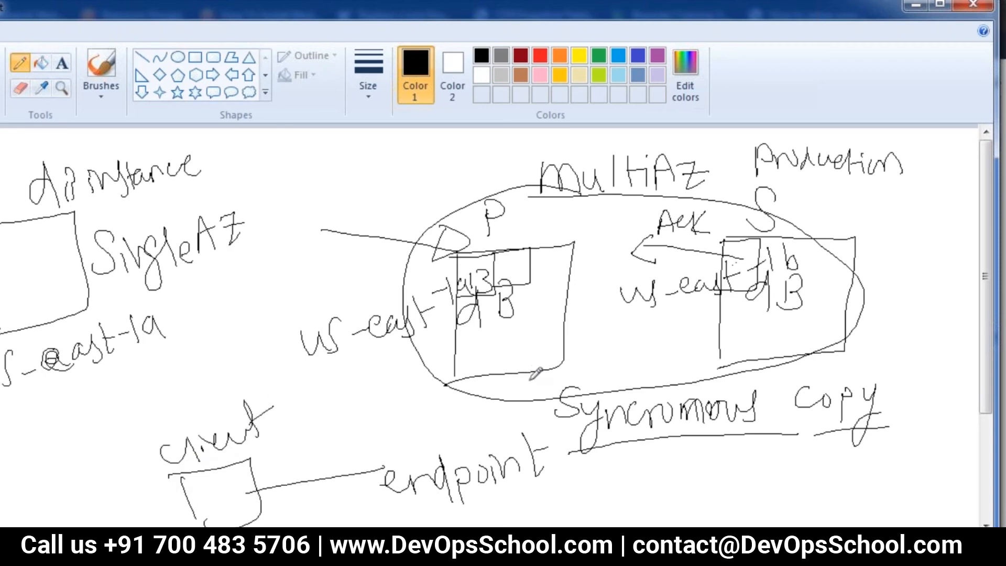
mouse_move(511, 410)
left_mouse_down()
mouse_move(379, 477)
mouse_move(567, 474)
mouse_move(512, 410)
left_mouse_up()
- Cross out the P box, circle "endpoint" again, and write "dns" to its right
left_click_drag(553, 247, 510, 330)
left_click_drag(494, 254, 565, 319)
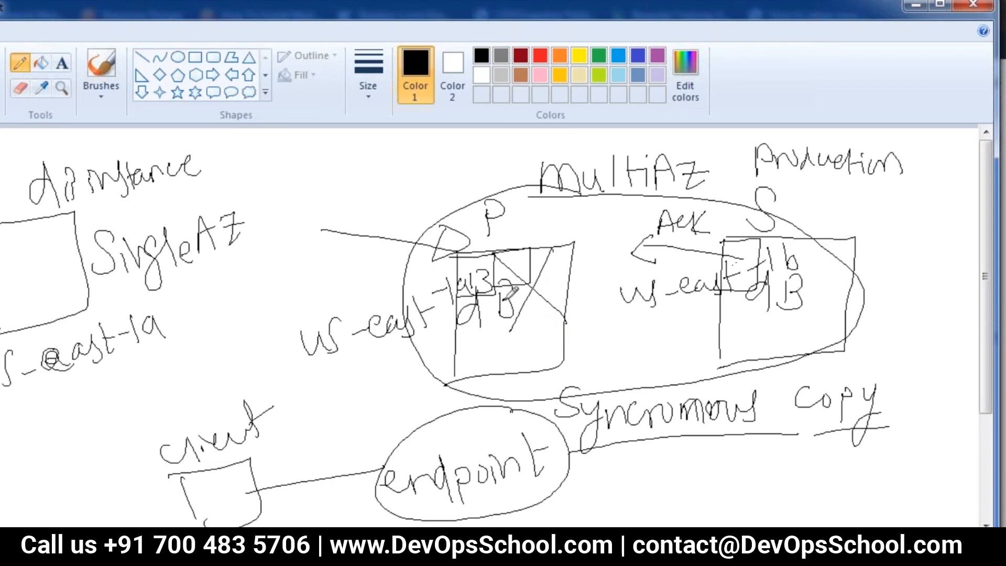
mouse_move(491, 404)
left_mouse_down()
mouse_move(398, 502)
mouse_move(541, 479)
mouse_move(455, 424)
left_mouse_up()
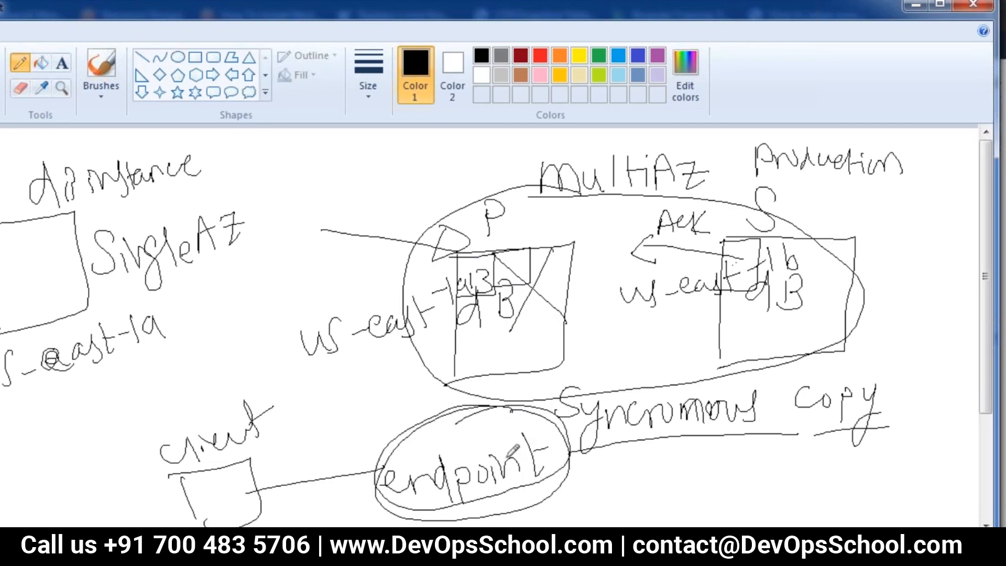
left_click_drag(662, 471, 666, 498)
left_click_drag(676, 490, 707, 476)
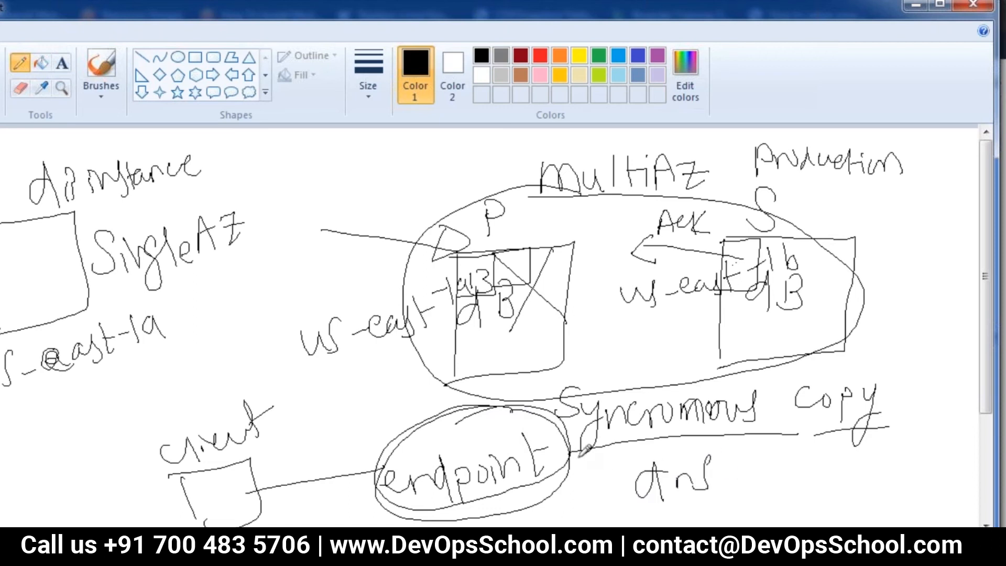
- Draw an arrow from "endpoint" to the S box, add a stroke at the end of "client", and circle the S box
mouse_move(555, 432)
left_mouse_down()
mouse_move(722, 322)
mouse_move(692, 326)
mouse_move(699, 344)
left_mouse_up()
left_click_drag(726, 308, 697, 360)
left_click_drag(680, 318, 697, 361)
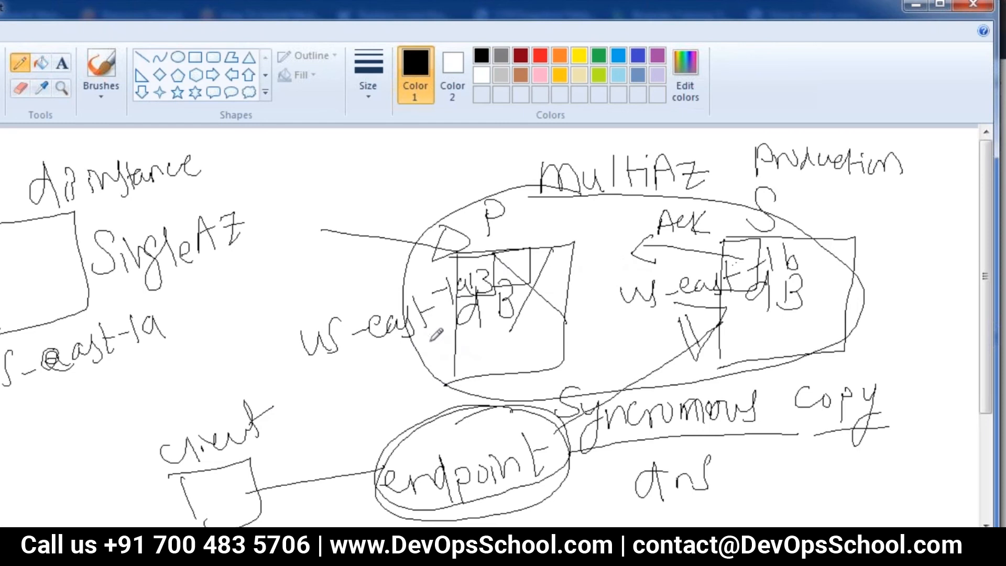
mouse_move(259, 401)
left_mouse_down()
mouse_move(284, 430)
mouse_move(277, 407)
left_mouse_up()
mouse_move(782, 207)
left_mouse_down()
mouse_move(655, 340)
mouse_move(872, 265)
mouse_move(765, 204)
left_mouse_up()
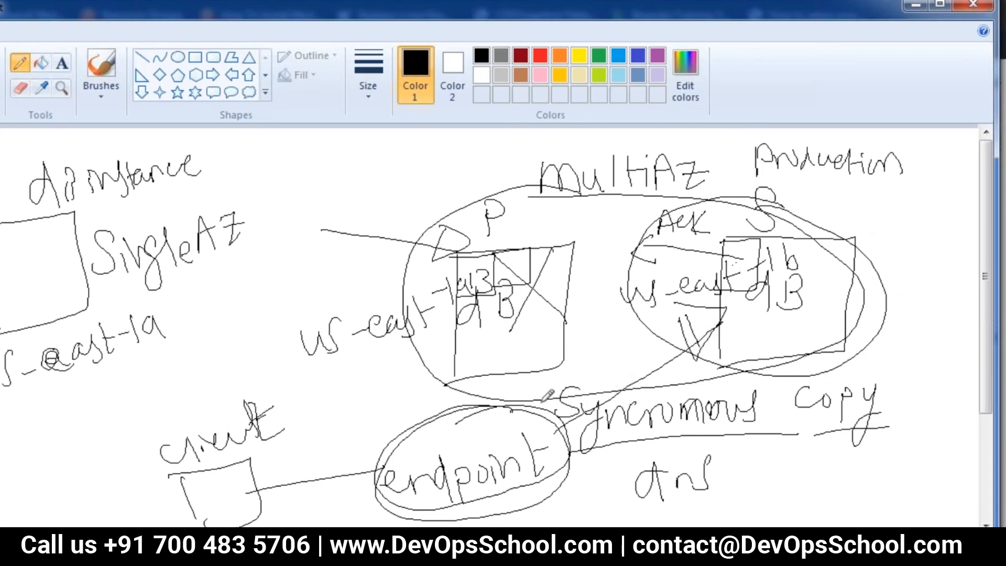
- Strike through "S" and write "P" beside it, and draw an arrow from the second box to a framed "S" at the first
mouse_move(569, 196)
left_mouse_down()
mouse_move(526, 241)
mouse_move(541, 229)
left_mouse_up()
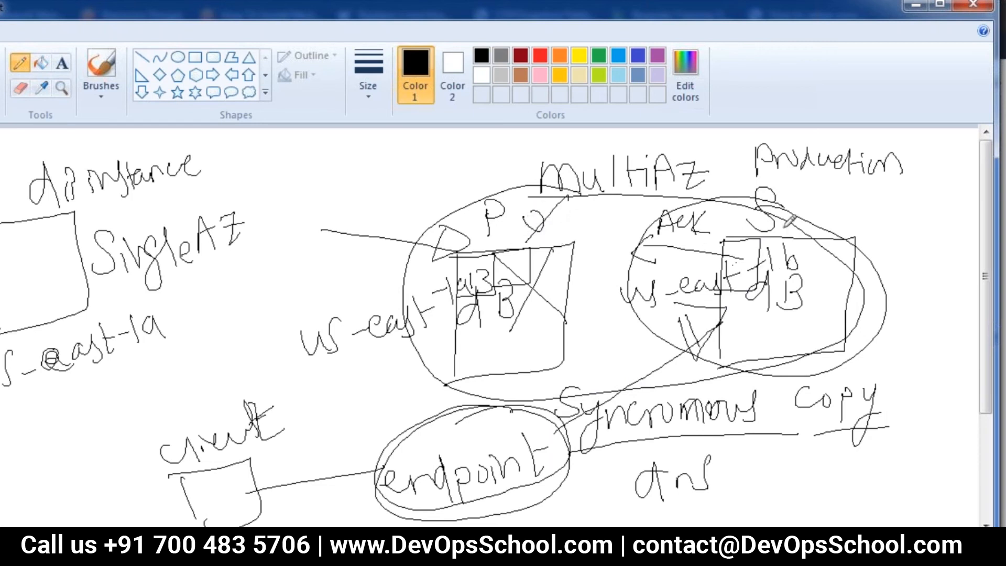
left_click_drag(772, 200, 742, 229)
left_click_drag(581, 244, 581, 245)
left_click_drag(696, 237, 583, 214)
left_click_drag(599, 212, 614, 233)
mouse_move(806, 200)
left_mouse_down()
mouse_move(805, 229)
mouse_move(808, 203)
left_mouse_up()
left_click_drag(615, 192, 603, 211)
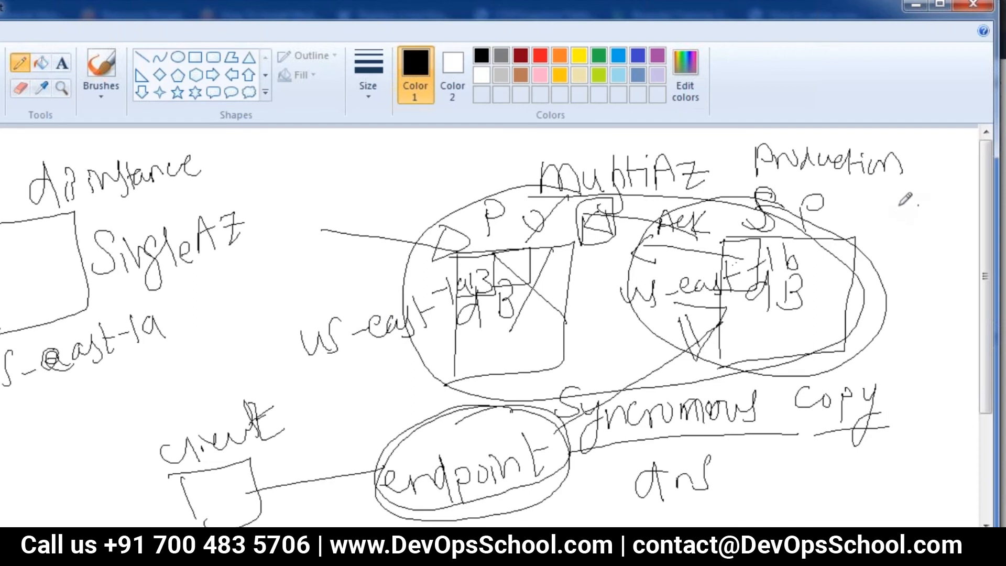
- Write "memory" beside the second box, underline and frame it, and trace over the small blocks and the Ack arrowhead
mouse_move(877, 227)
left_mouse_down()
mouse_move(893, 218)
mouse_move(965, 222)
mouse_move(938, 268)
left_mouse_up()
left_click_drag(879, 252, 960, 253)
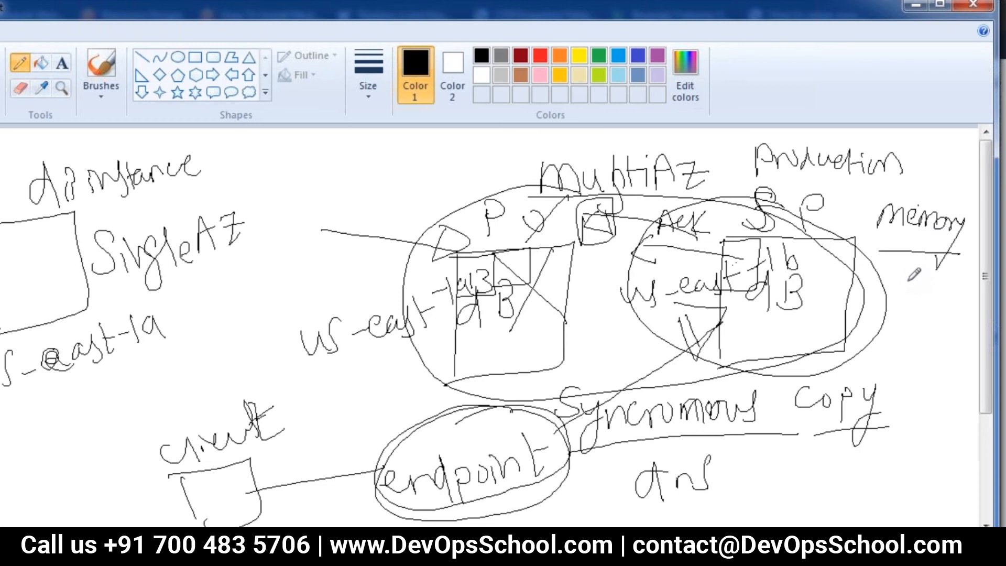
mouse_move(723, 241)
left_mouse_down()
mouse_move(761, 240)
mouse_move(726, 287)
mouse_move(724, 241)
left_mouse_up()
mouse_move(652, 235)
left_mouse_down()
mouse_move(650, 271)
mouse_move(626, 267)
left_mouse_up()
left_click_drag(495, 254, 514, 265)
mouse_move(721, 242)
left_mouse_down()
mouse_move(767, 268)
mouse_move(719, 283)
left_mouse_up()
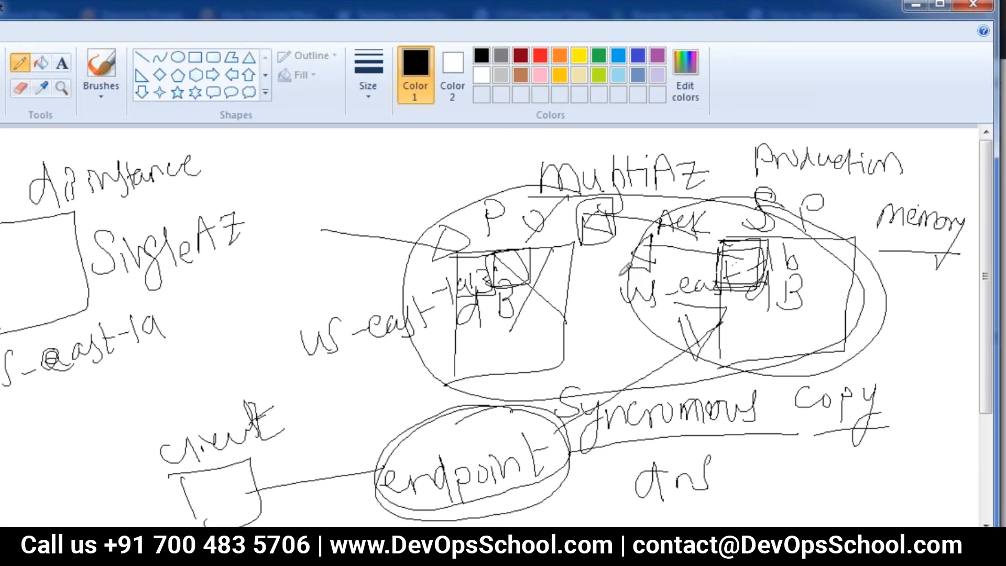
left_click_drag(890, 197, 883, 241)
mouse_move(887, 203)
left_mouse_down()
mouse_move(976, 219)
mouse_move(886, 242)
left_mouse_up()
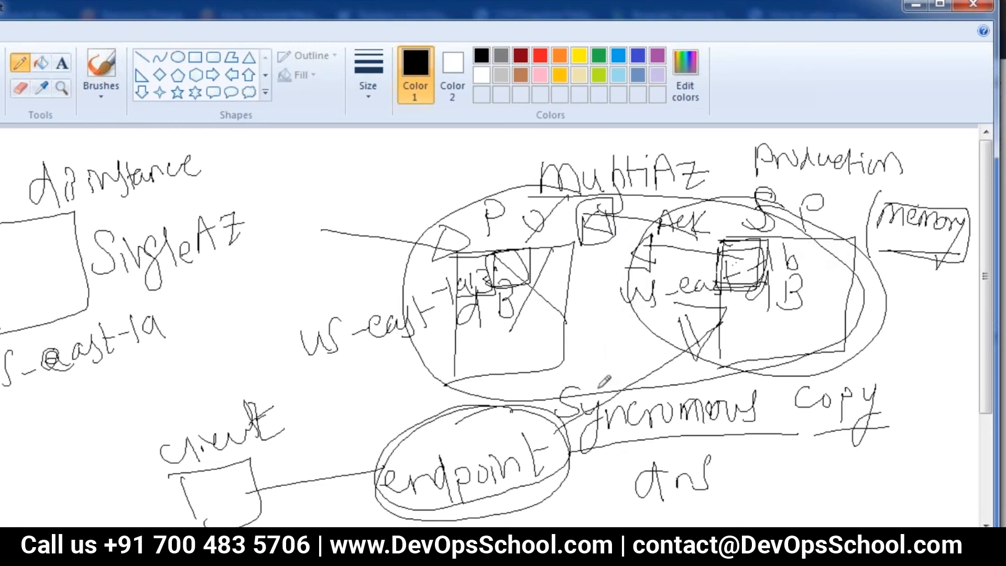
- Darken the endpoint arrowhead at the second box and draw further lines into the first and second database boxes
mouse_move(702, 307)
left_mouse_down()
mouse_move(730, 310)
mouse_move(689, 314)
left_mouse_up()
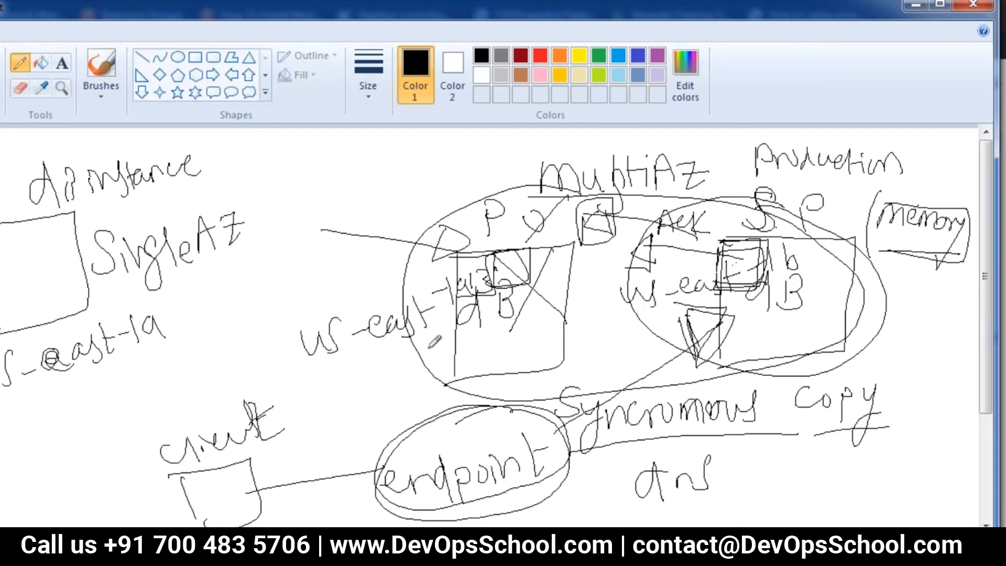
left_click_drag(340, 381, 501, 311)
left_click_drag(718, 293, 749, 286)
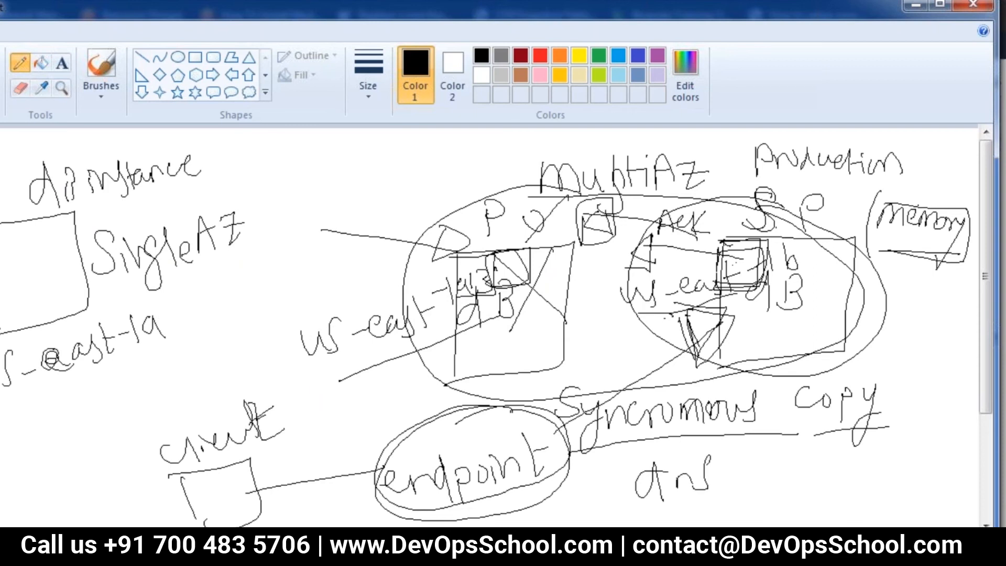
- Switch to the AWS Management Console in the browser and open the RDS service from the Database category
left_click(178, 545)
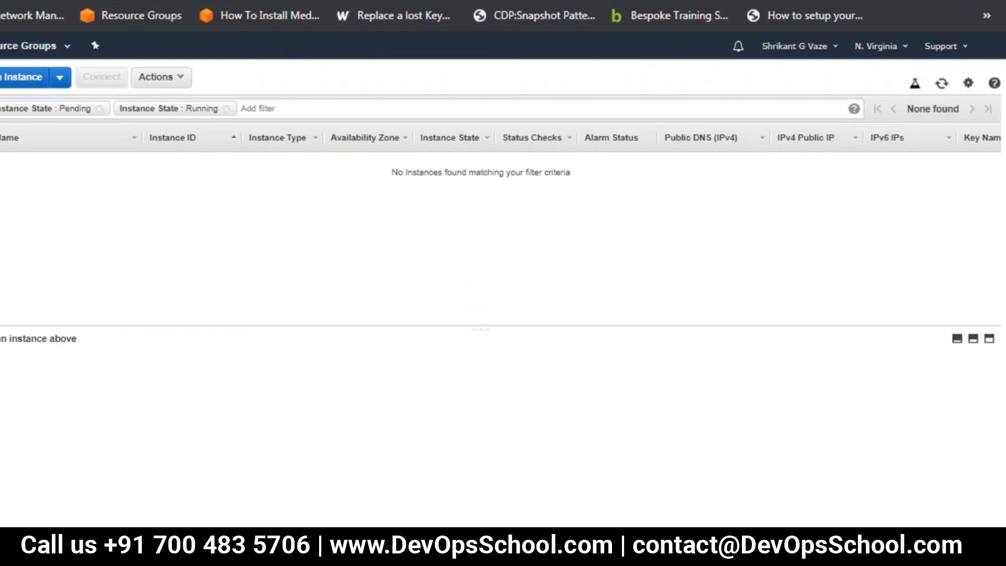
left_click(1, 46)
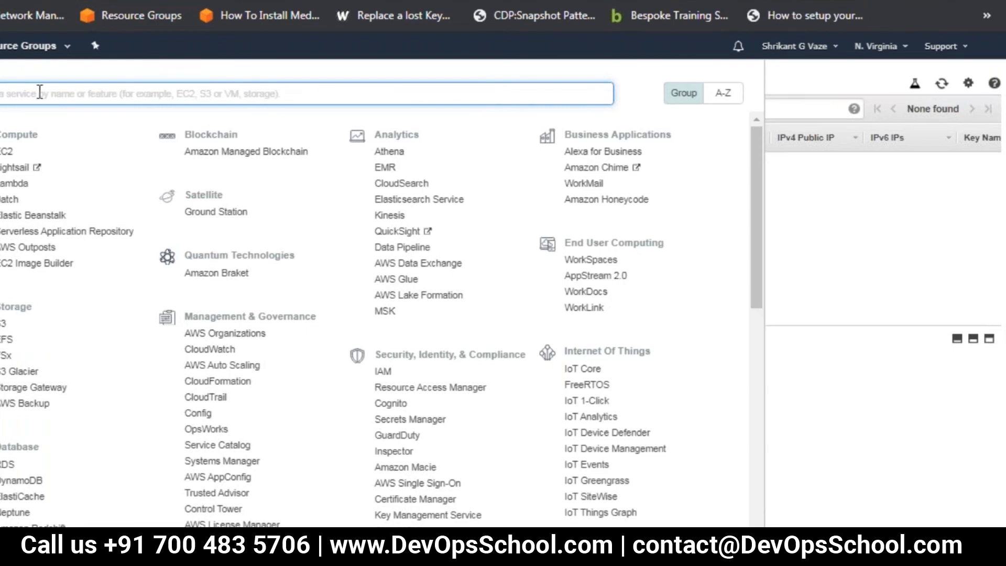
left_click(0, 467)
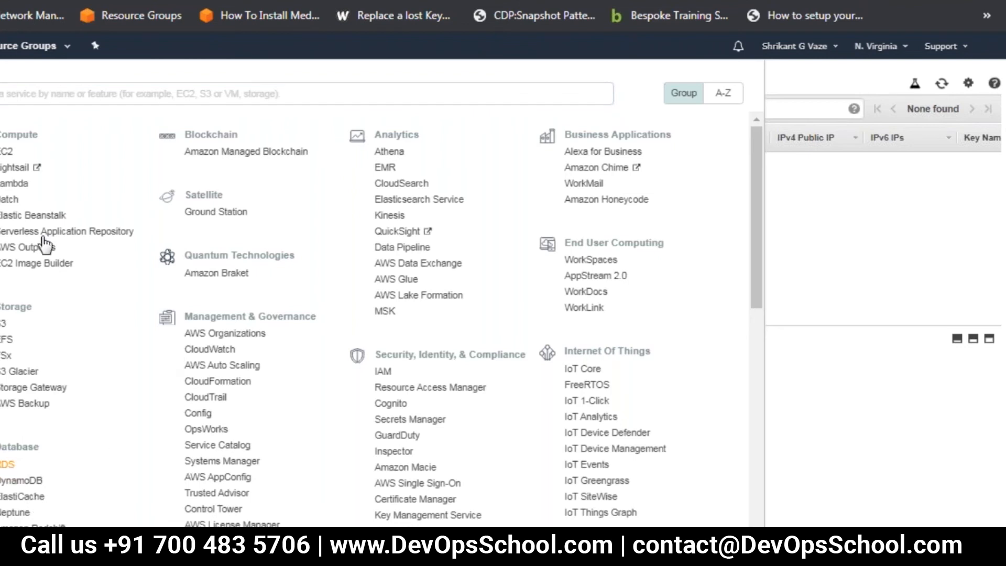
left_click(60, 221)
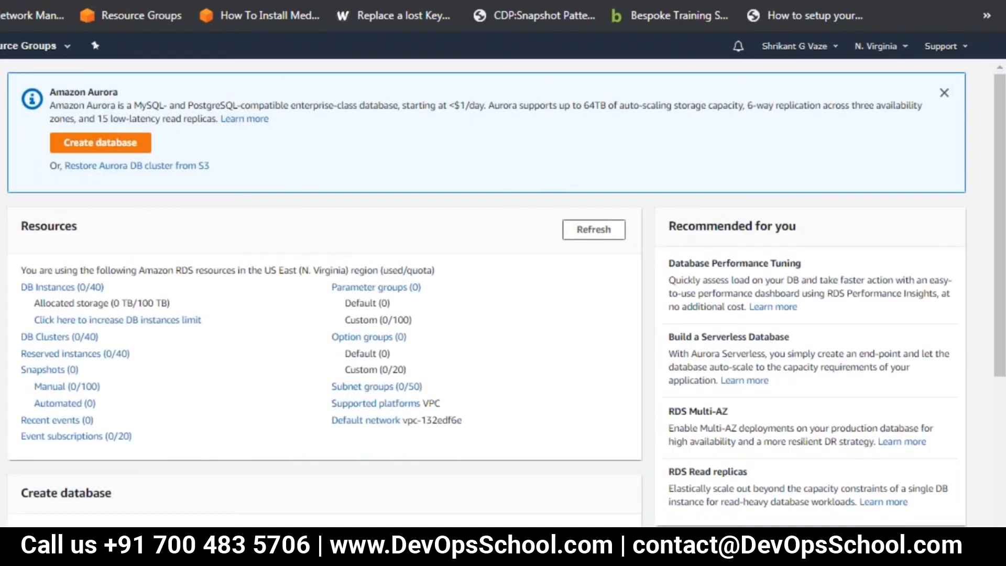
- Start creating a new database from the RDS Databases list and choose MySQL as the engine
left_click(1, 126)
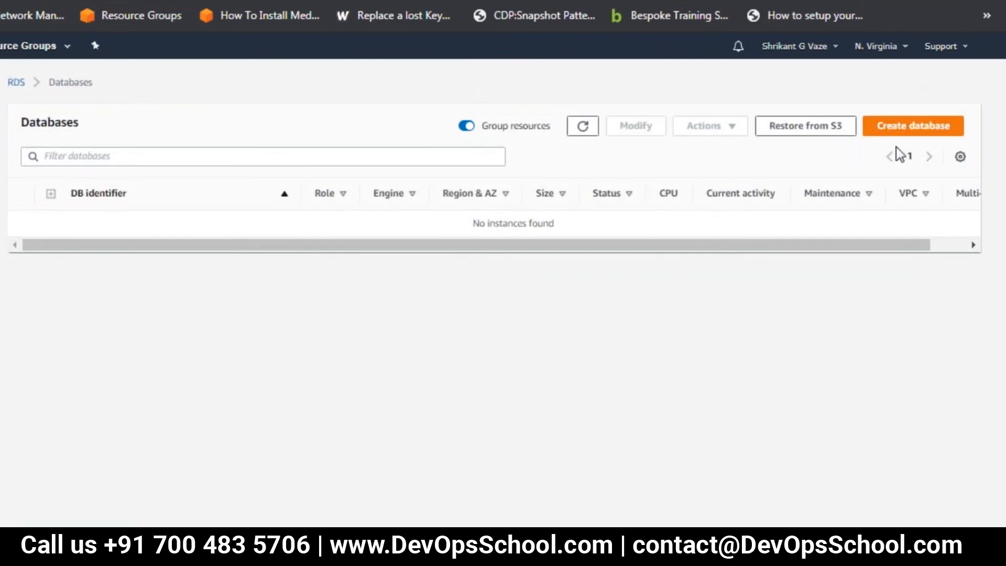
left_click(928, 135)
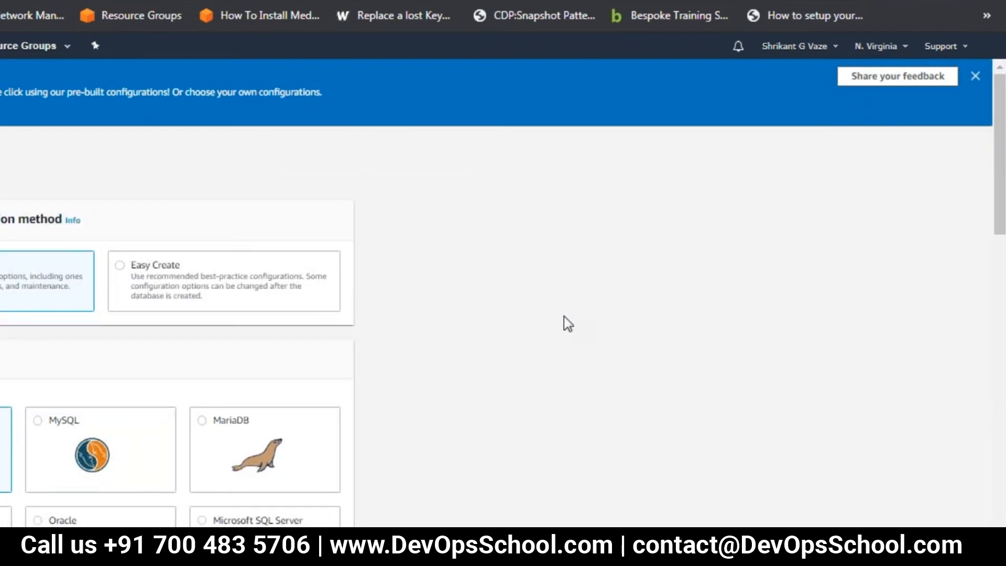
scroll(568, 324, "down", 2)
scroll(2, 212, "down", 3)
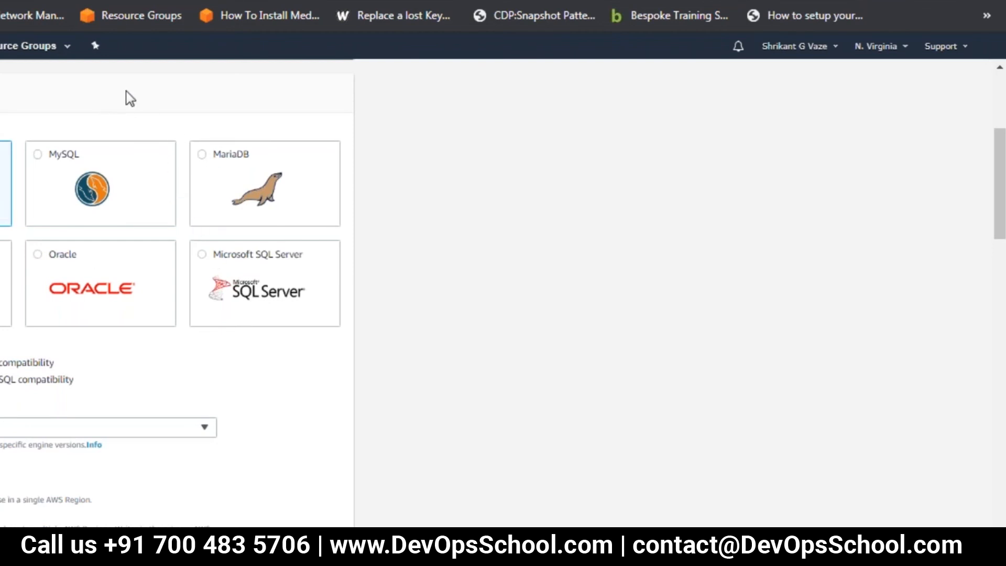
left_click(37, 154)
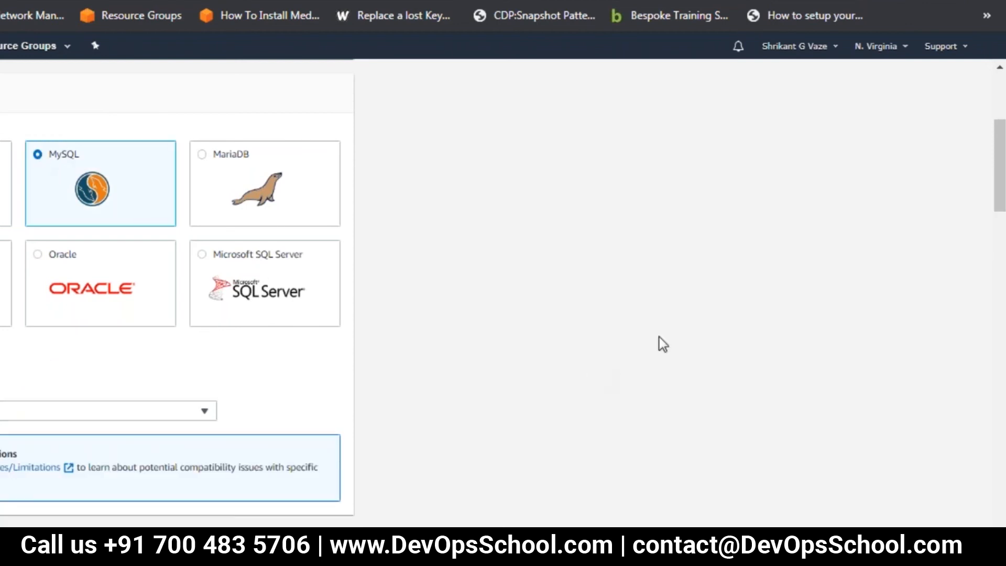
- Choose the Free tier template for the MySQL database
scroll(656, 346, "down", 3)
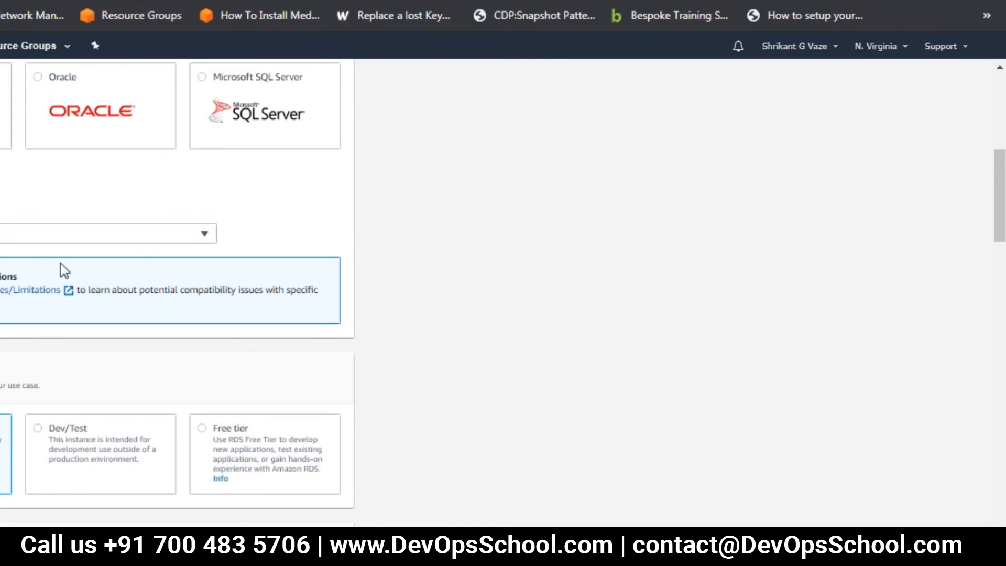
scroll(177, 332, "down", 3)
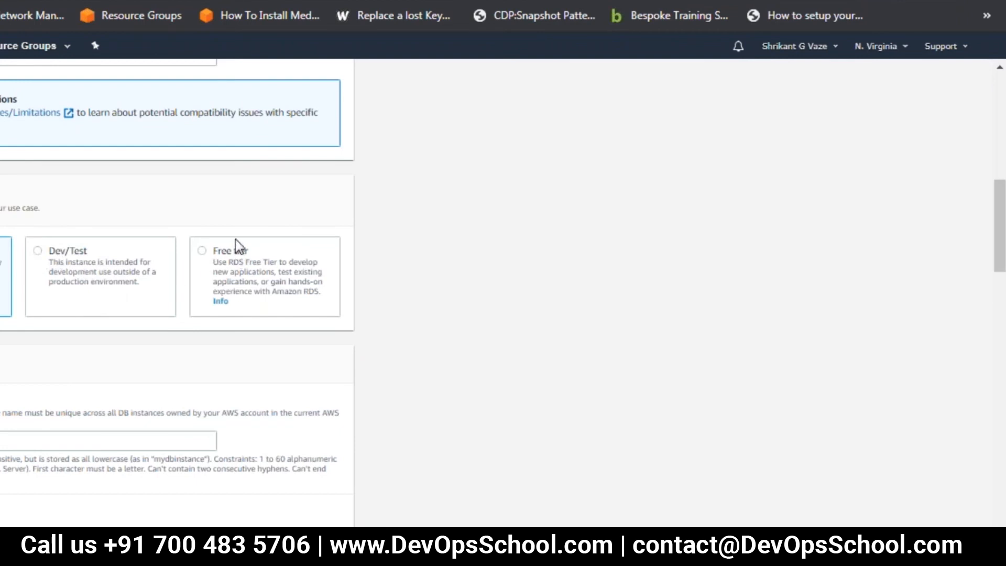
left_click(203, 250)
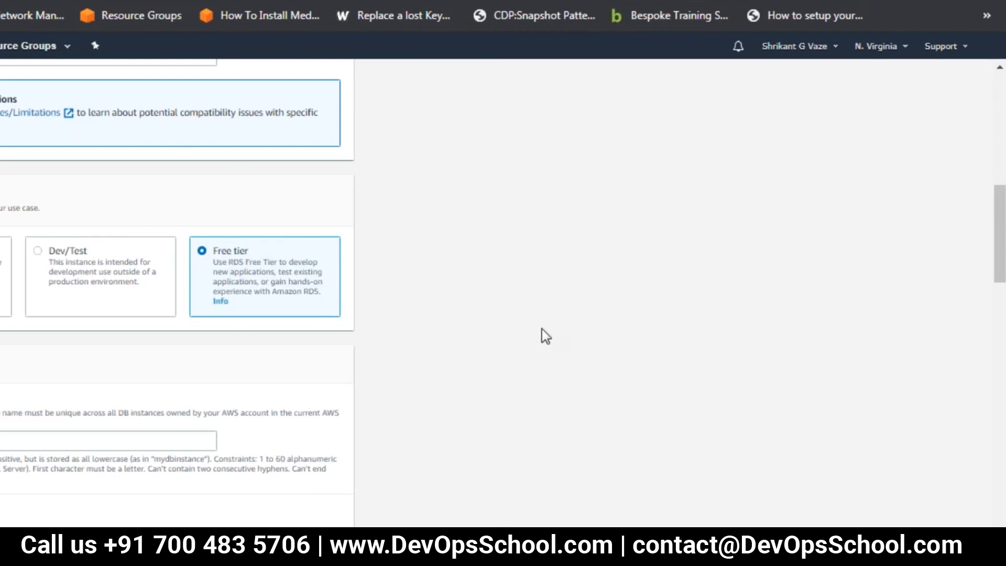
- Fill in the master password and its confirmation in the DB instance's credentials settings
scroll(542, 329, "down", 5)
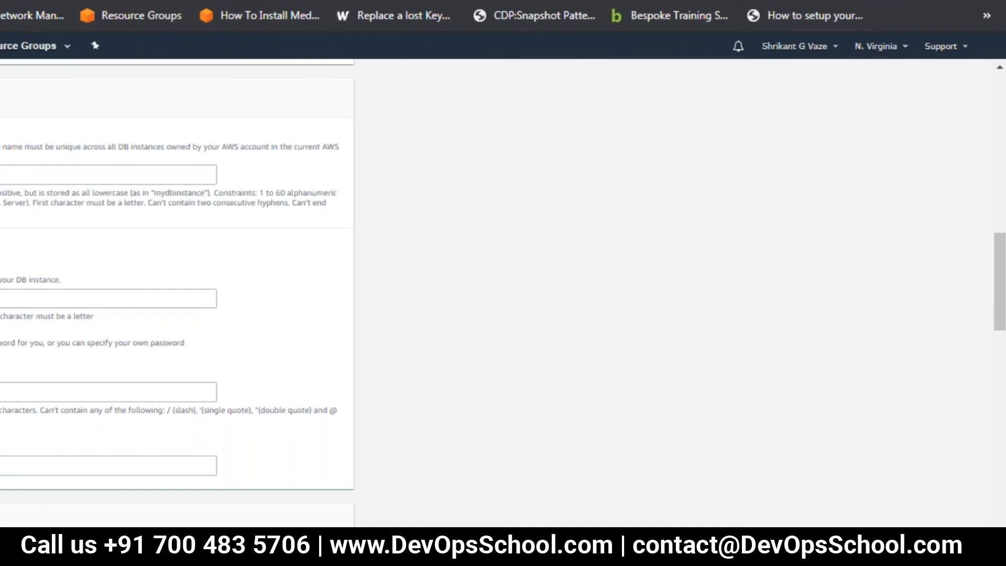
left_click(10, 392)
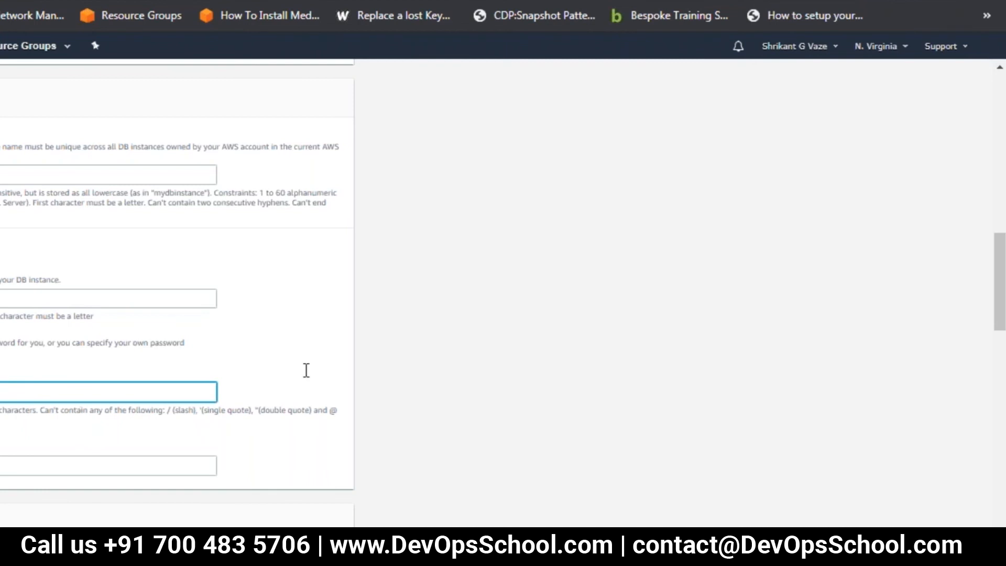
key("Tab")
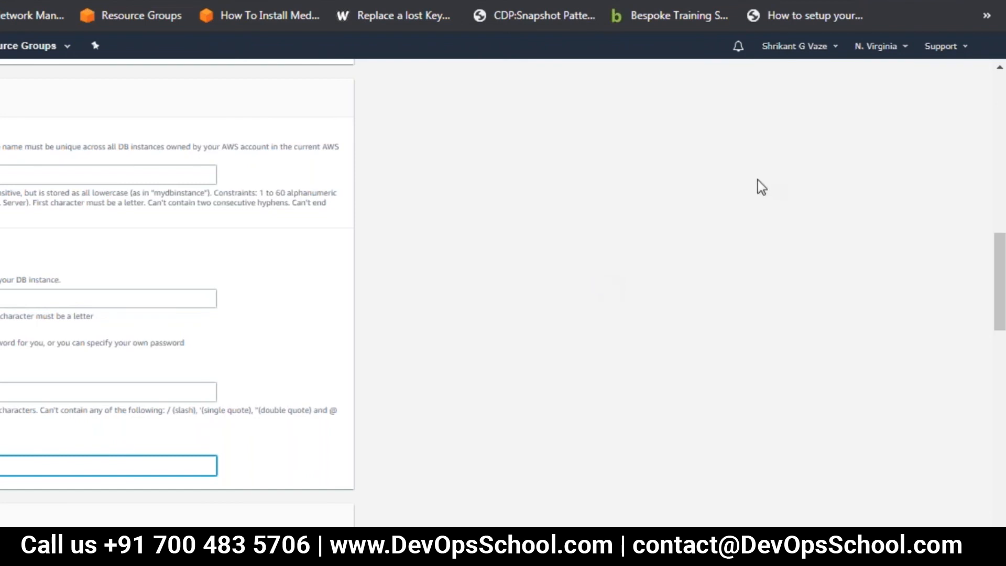
- Examine the DB instance classes on offer and close the list without changing the selection
scroll(760, 284, "down", 5)
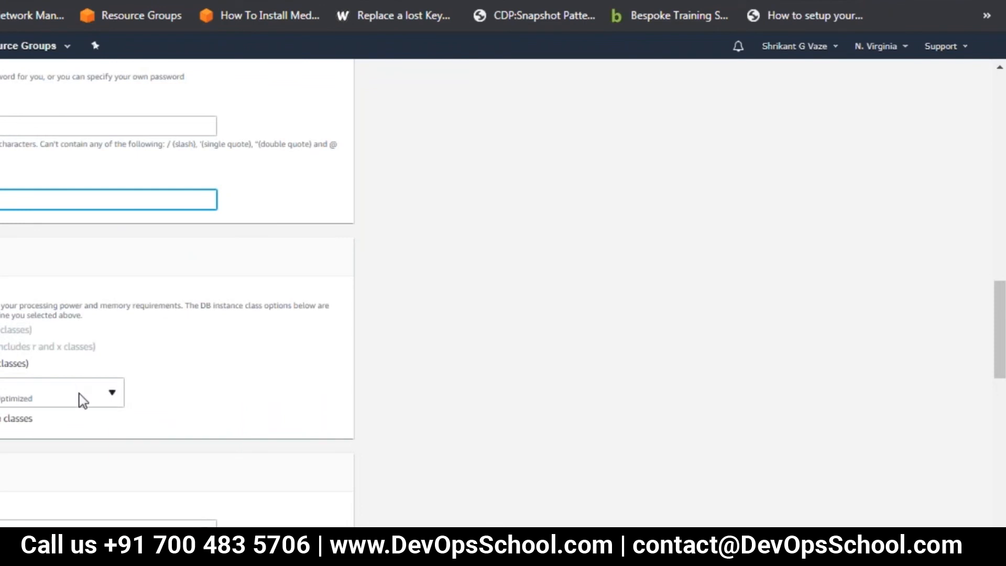
left_click(112, 396)
left_click(110, 397)
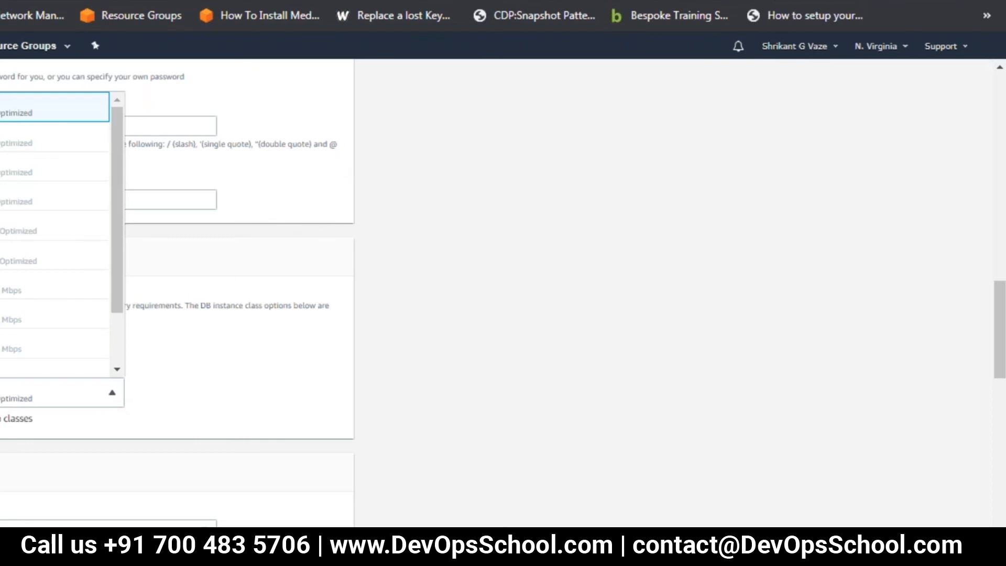
left_click_drag(120, 284, 121, 376)
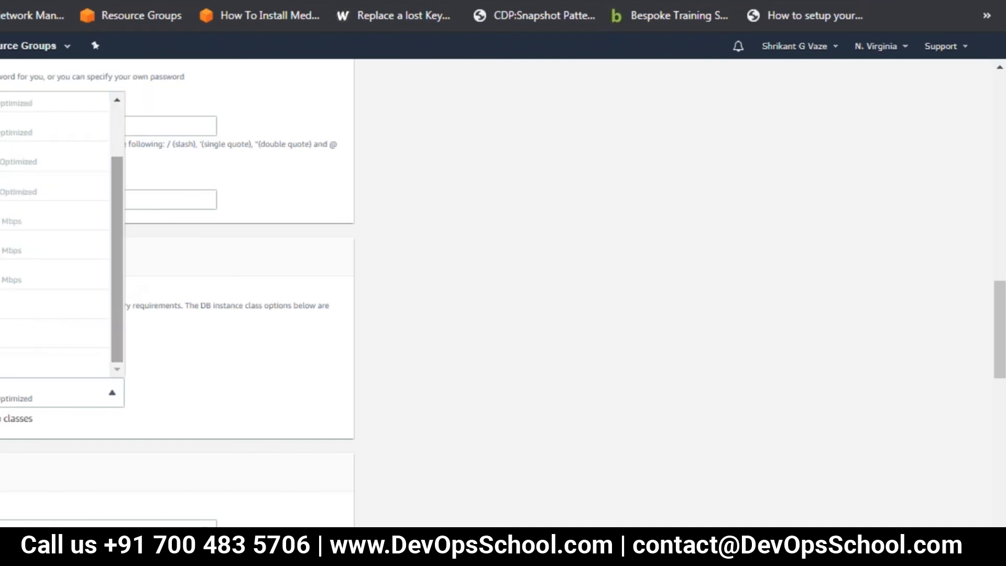
scroll(386, 271, "up", 5)
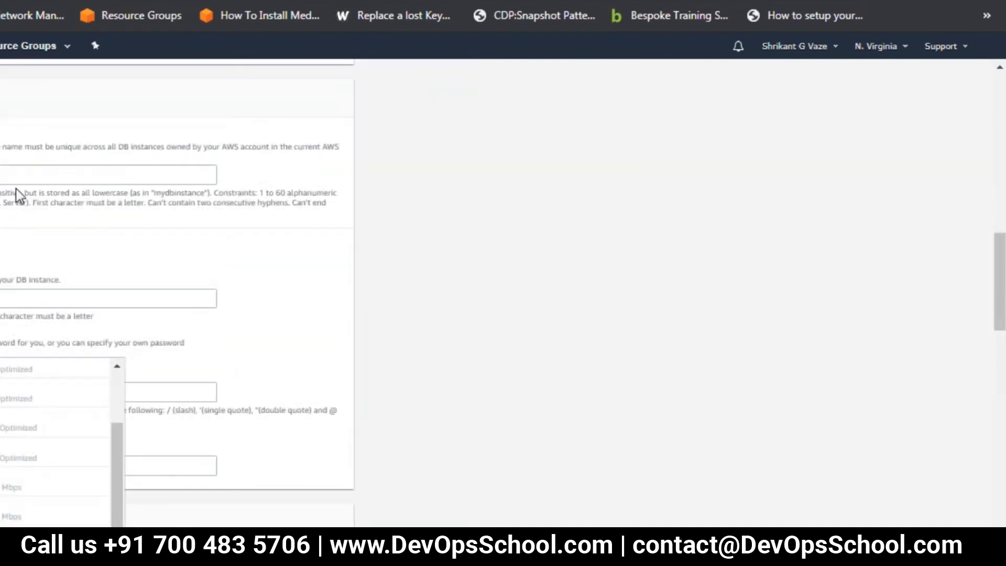
scroll(317, 314, "down", 3)
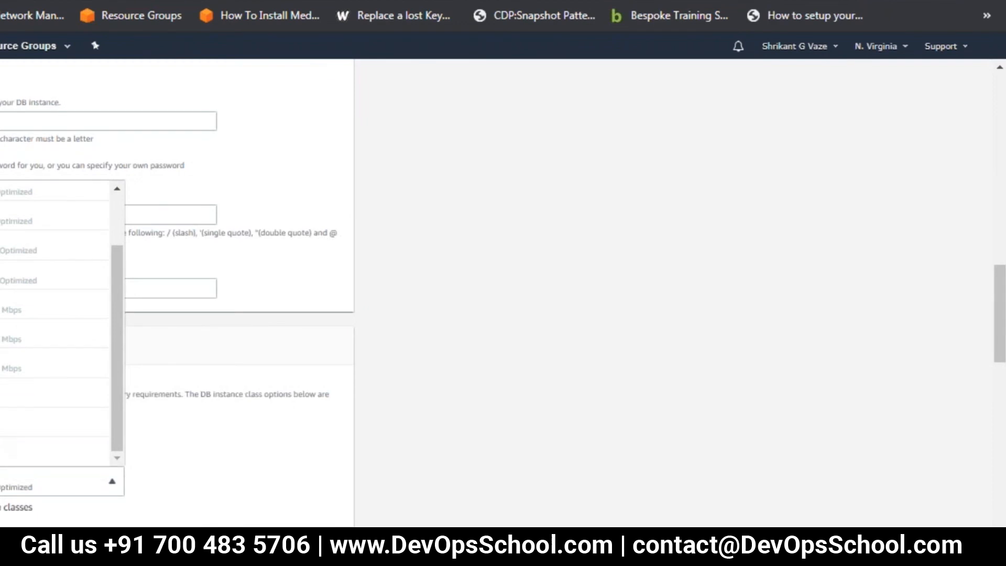
key("Escape")
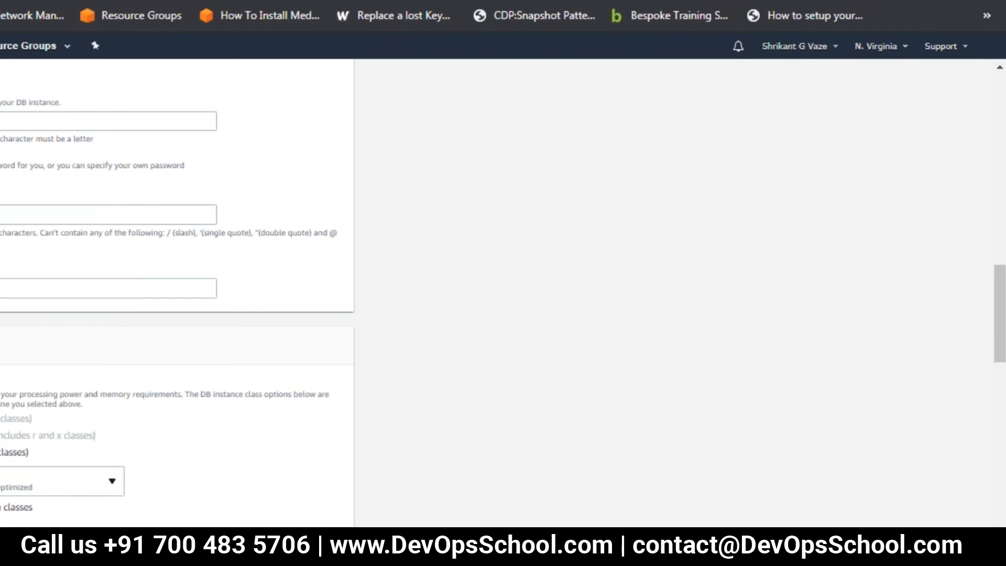
- Review the storage, autoscaling and availability settings, and look through the VPCs offered under connectivity
scroll(267, 459, "down", 1)
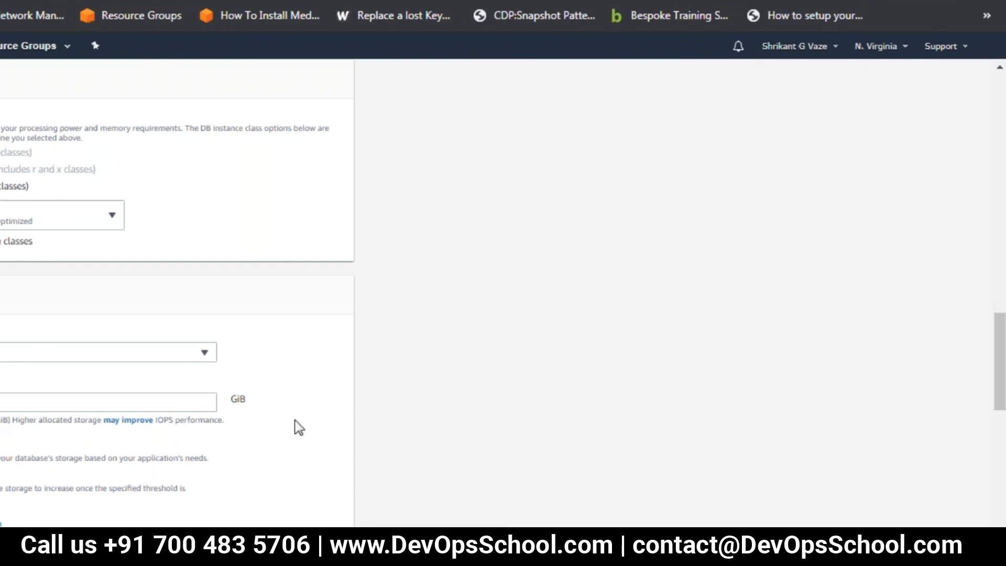
scroll(433, 346, "down", 3)
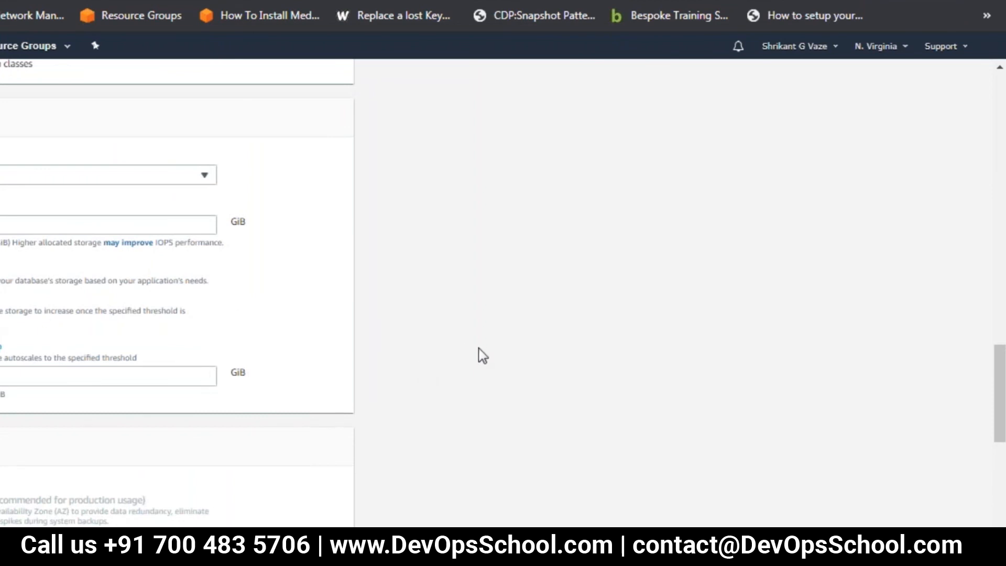
scroll(483, 352, "down", 3)
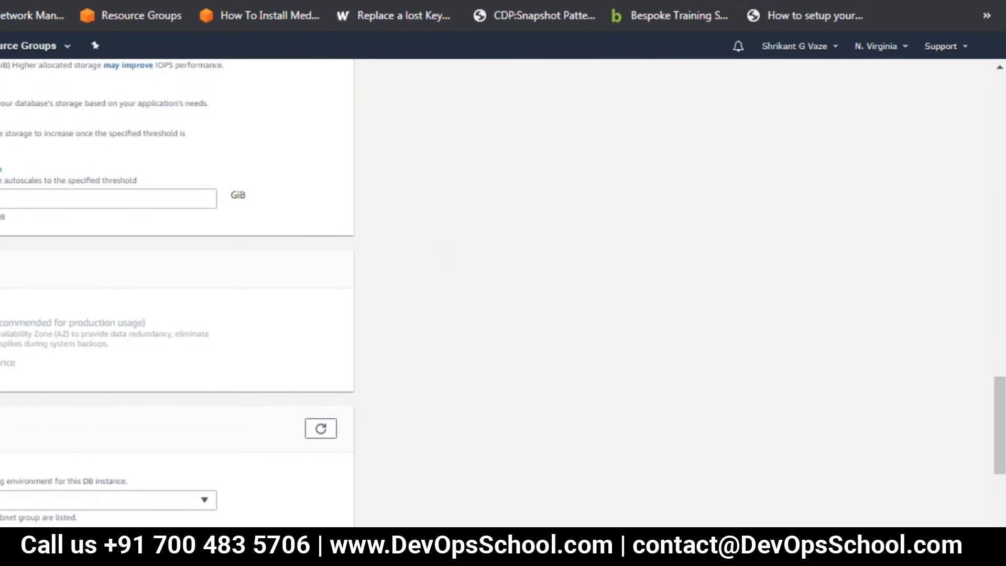
scroll(393, 292, "down", 3)
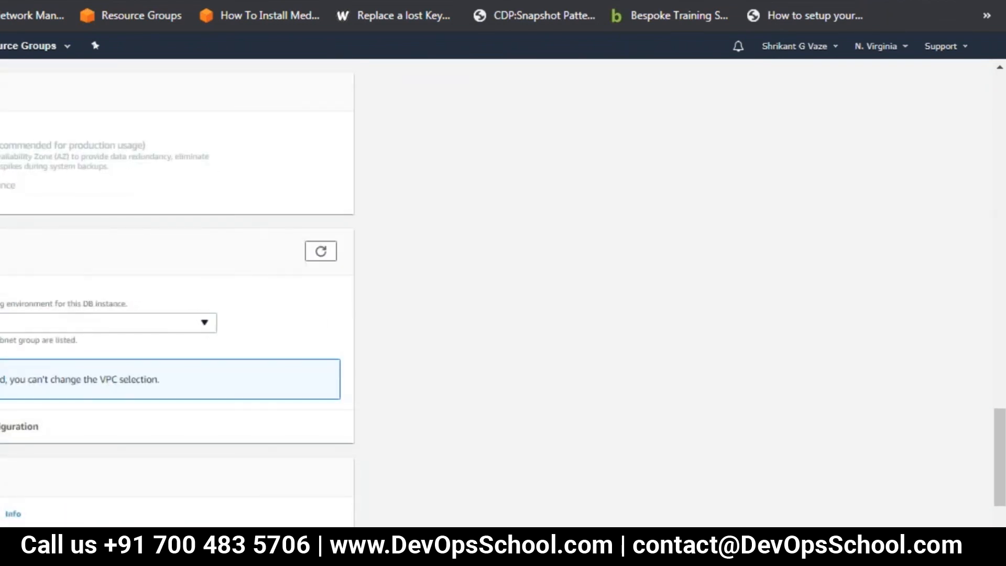
left_click(2, 323)
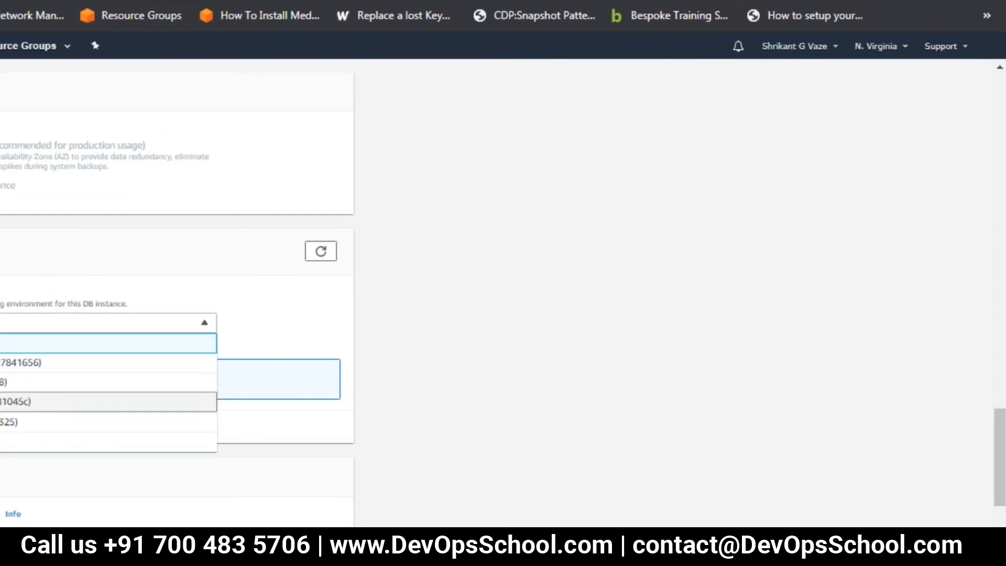
left_click(2, 323)
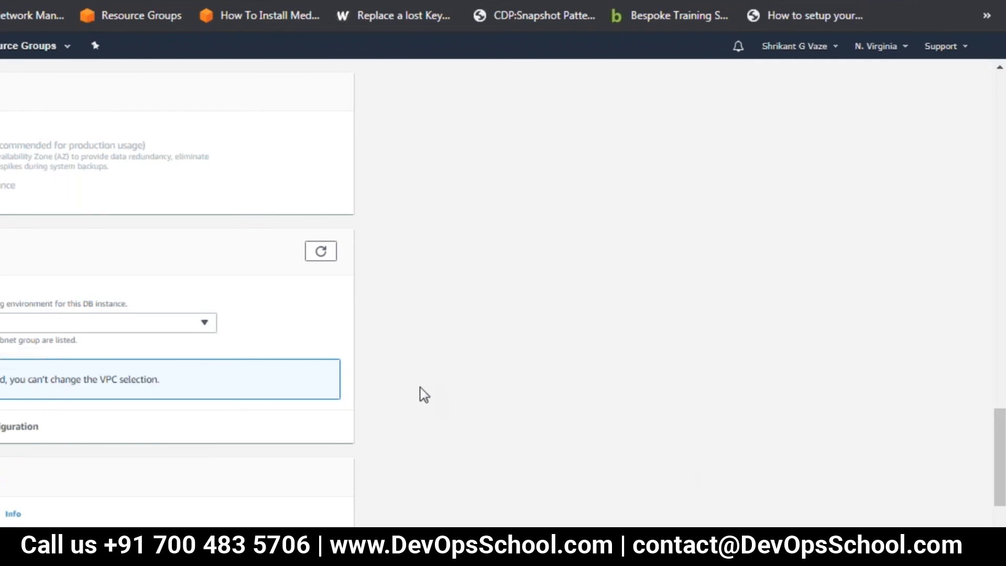
- Expand the additional connectivity configuration and clear the selected VPC security group
scroll(421, 389, "down", 3)
left_click(16, 249)
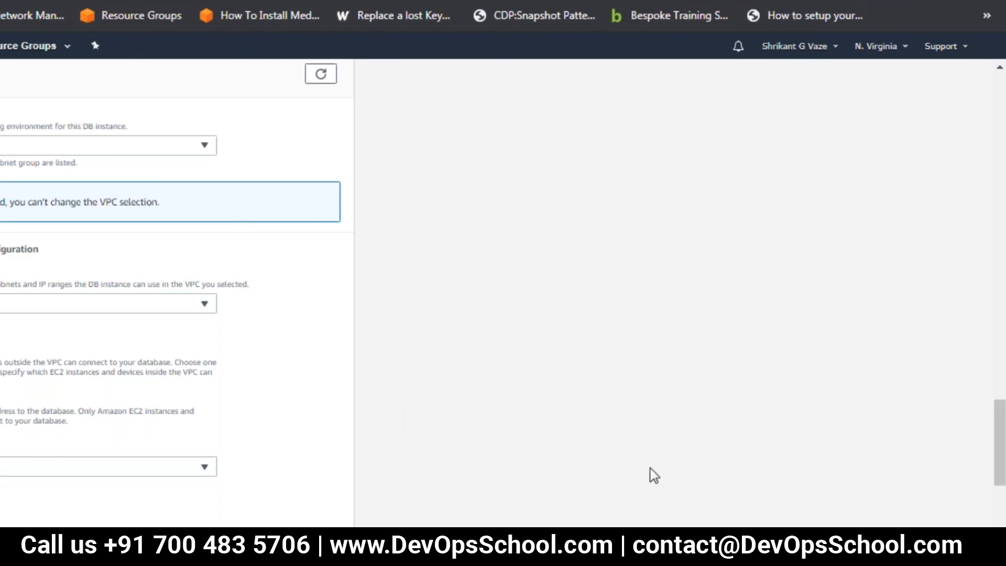
scroll(303, 355, "down", 3)
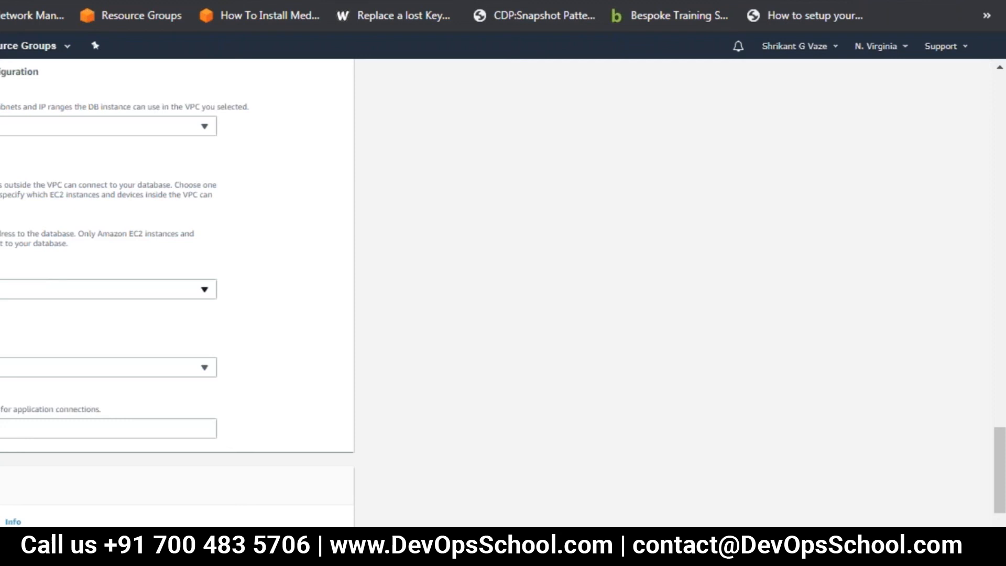
left_click(104, 289)
left_click(17, 331)
left_click(3, 331)
left_click(105, 289)
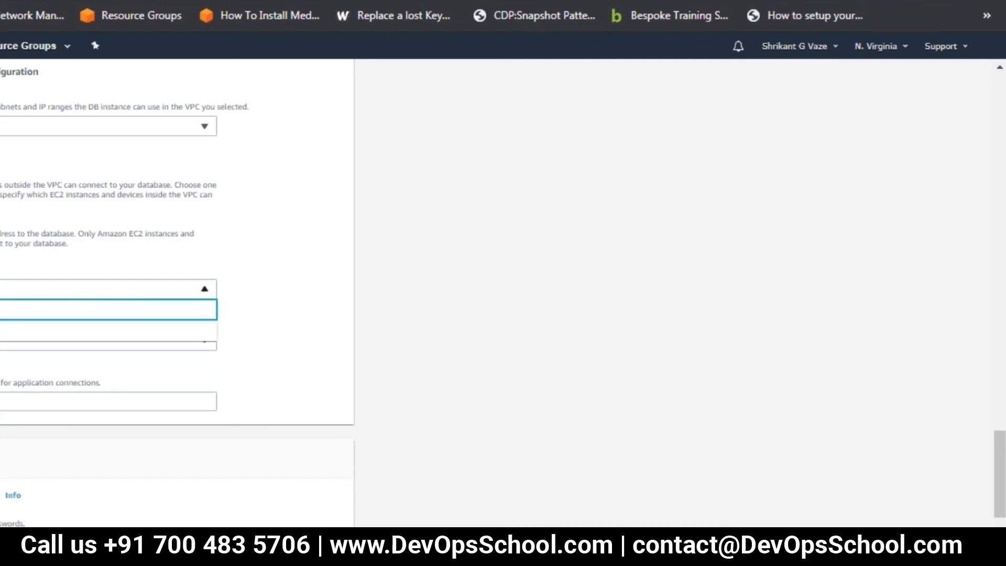
left_click(284, 269)
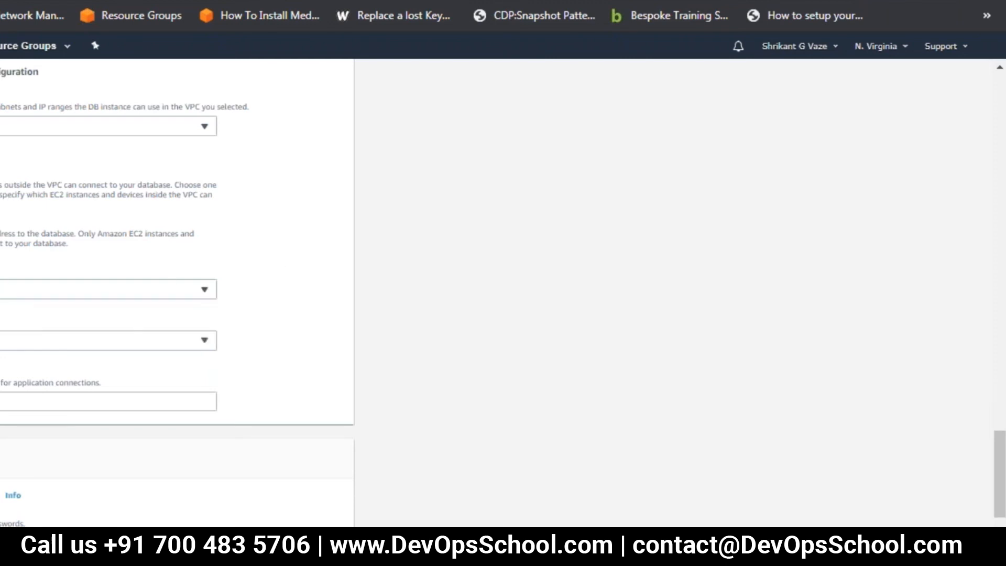
- Look through the existing VPC security groups and choose the us-east-1a availability zone for the DB instance
scroll(5, 172, "up", 3)
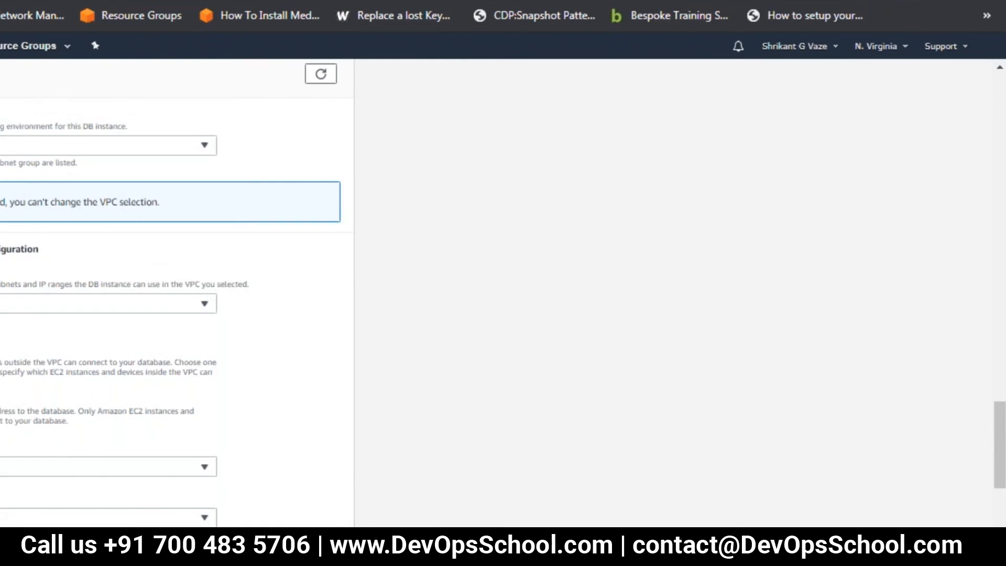
scroll(245, 330, "down", 5)
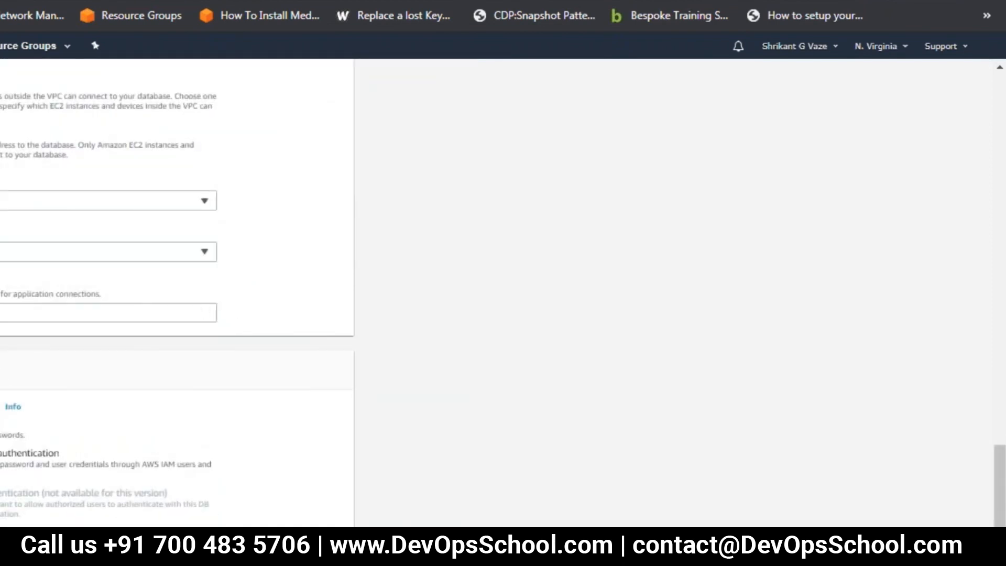
left_click(205, 201)
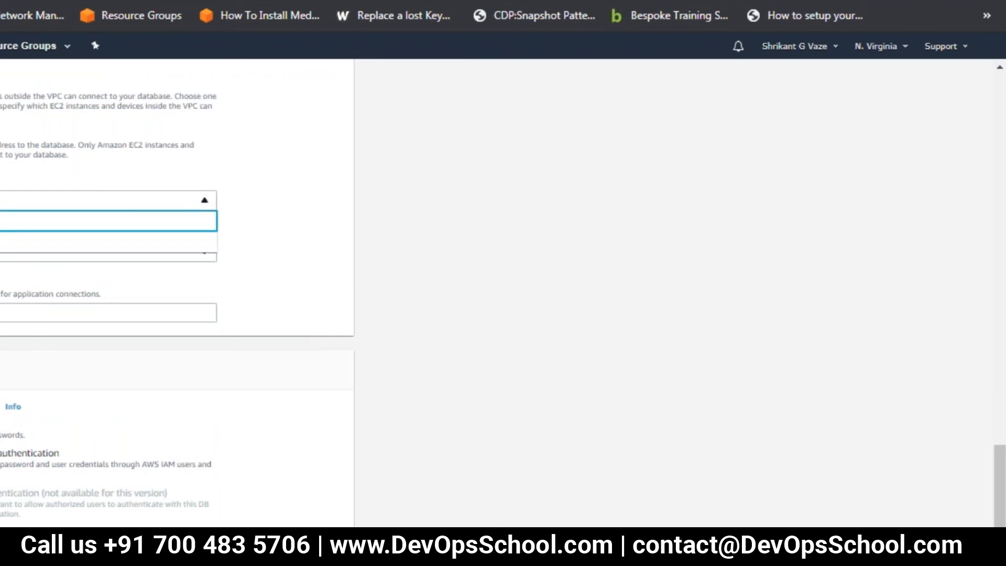
left_click(309, 184)
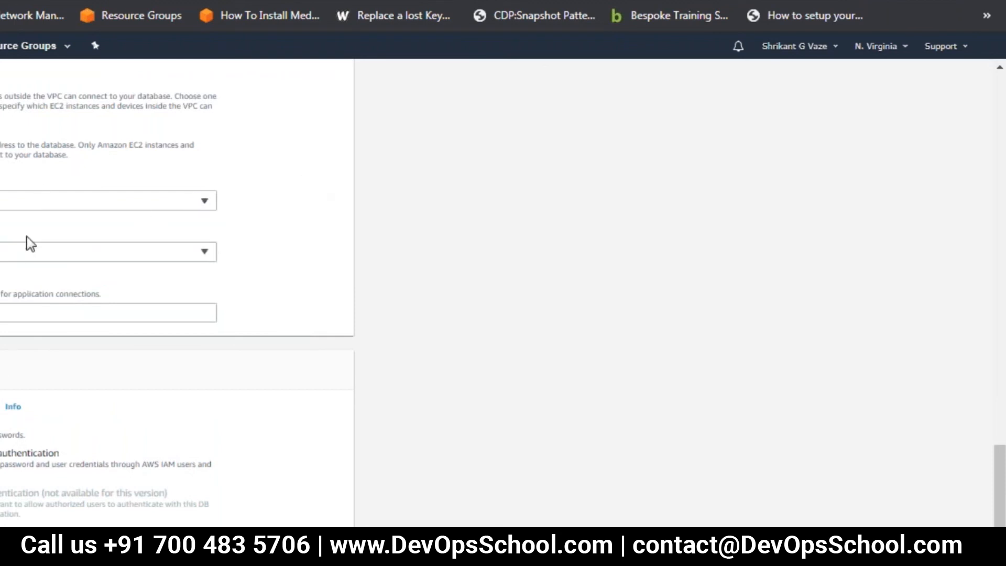
left_click(105, 252)
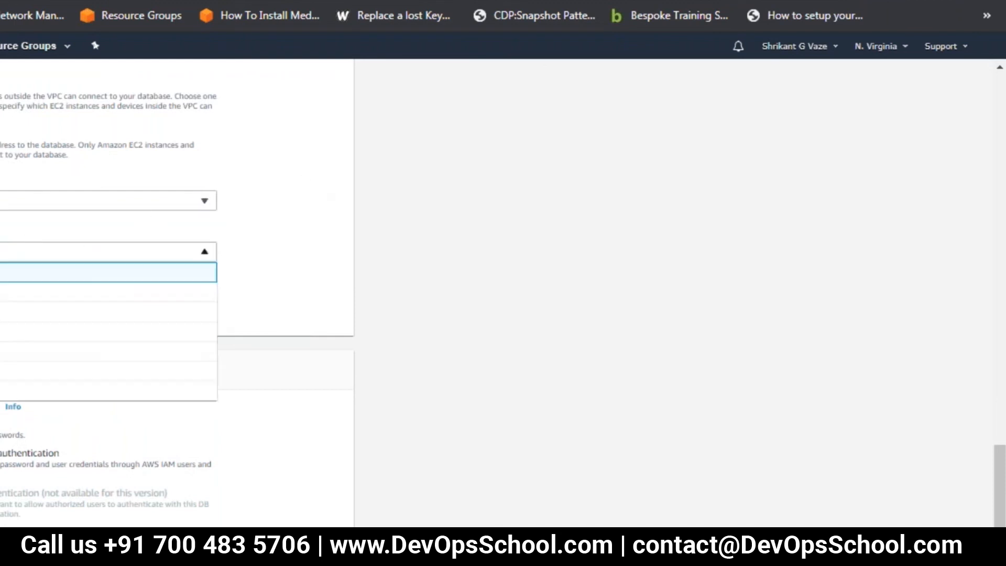
left_click(104, 292)
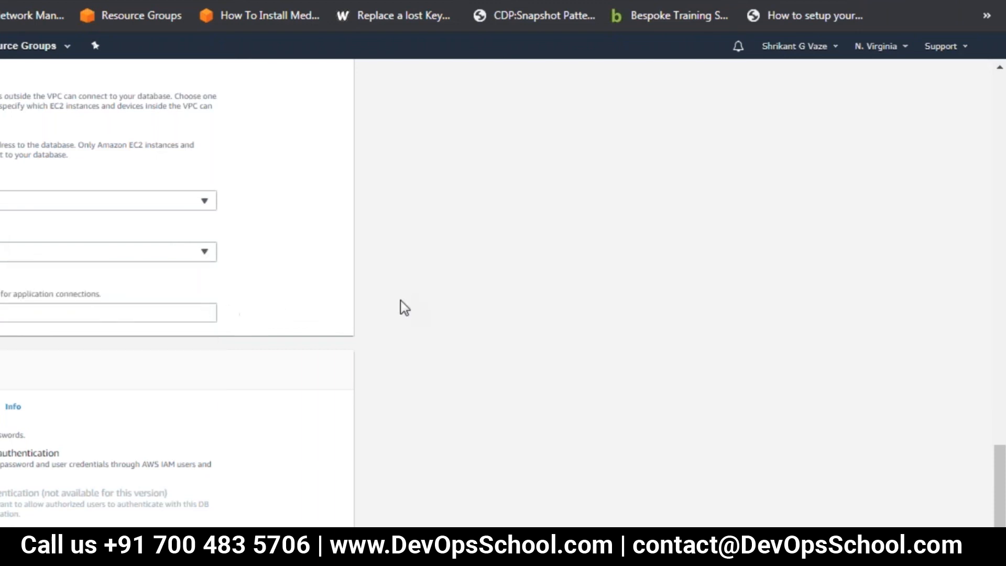
- Review the VPC security group choice and the remaining settings, and create the MySQL database
scroll(401, 301, "down", 3)
scroll(405, 308, "down", 3)
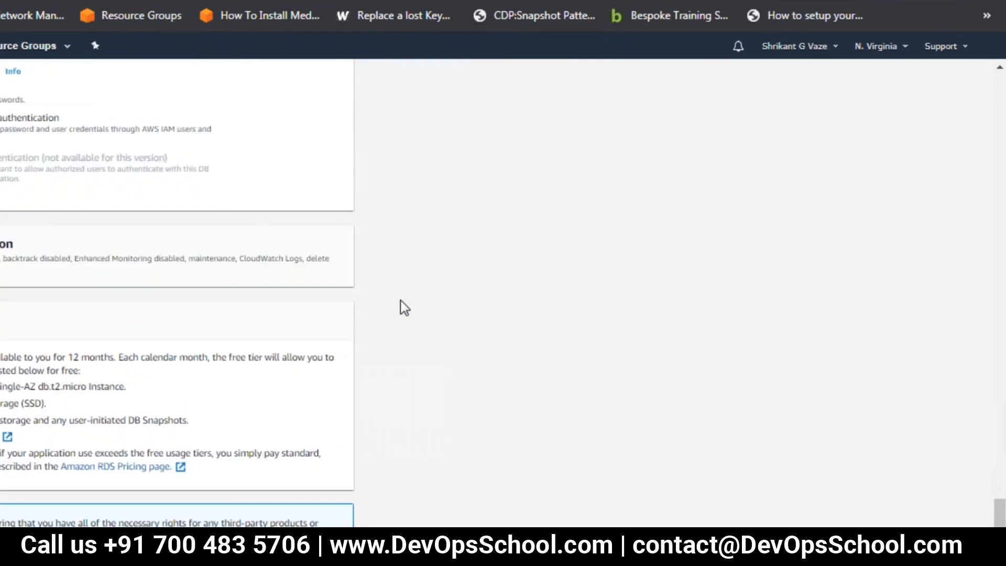
scroll(403, 307, "up", 10)
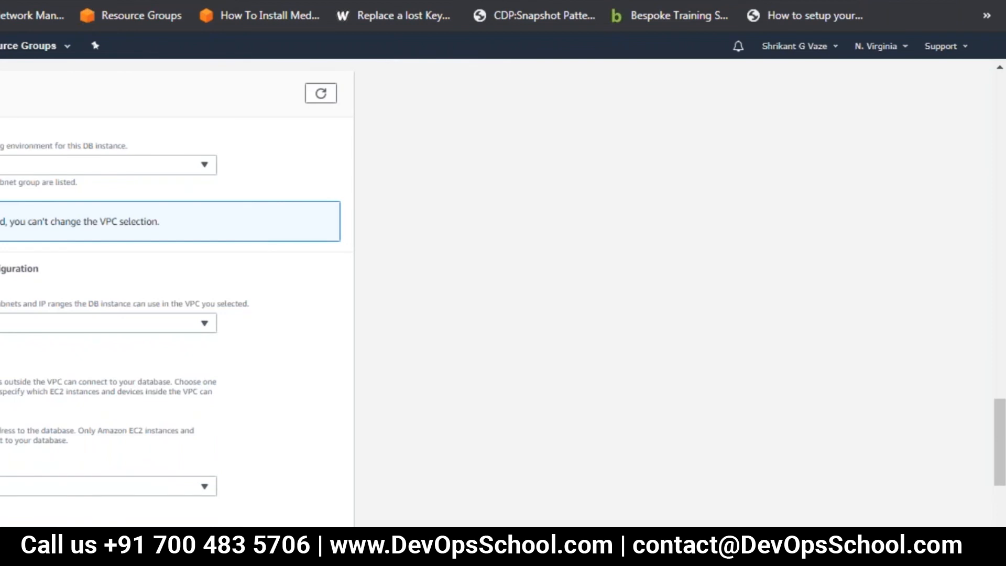
scroll(177, 294, "down", 3)
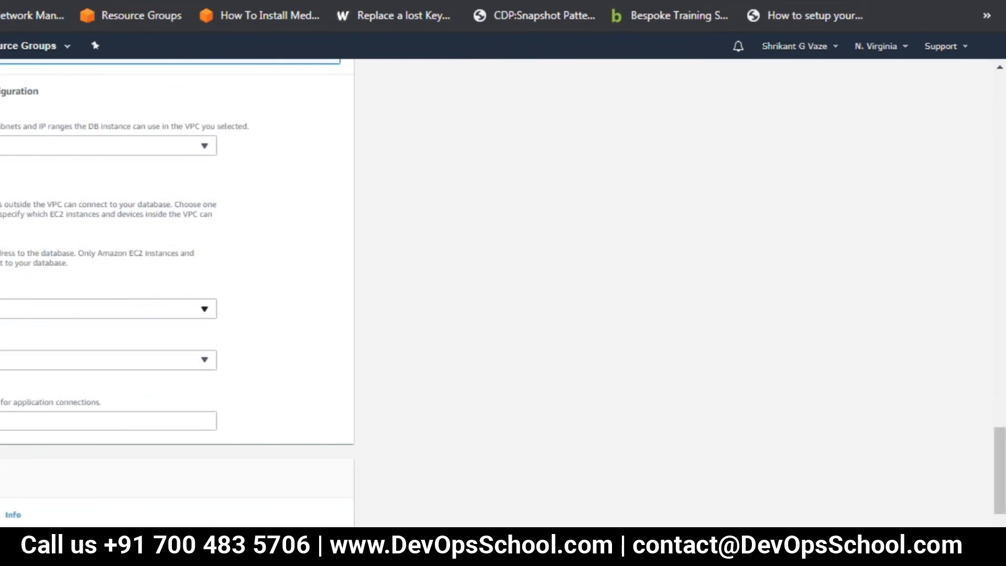
left_click(108, 309)
left_click(108, 308)
scroll(424, 349, "down", 8)
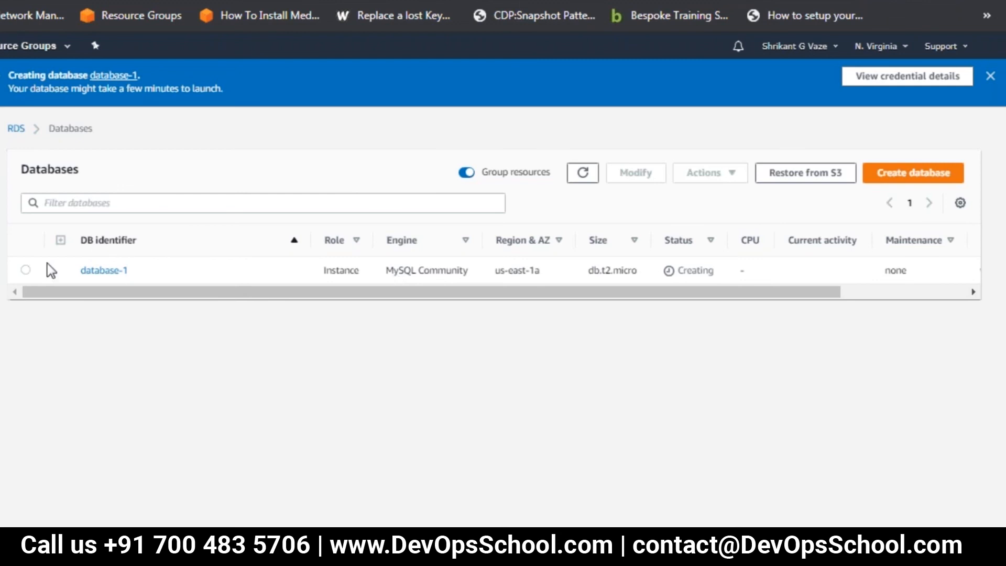
- Open the details of database-1 and examine its summary, endpoint, networking and security information
left_click(27, 270)
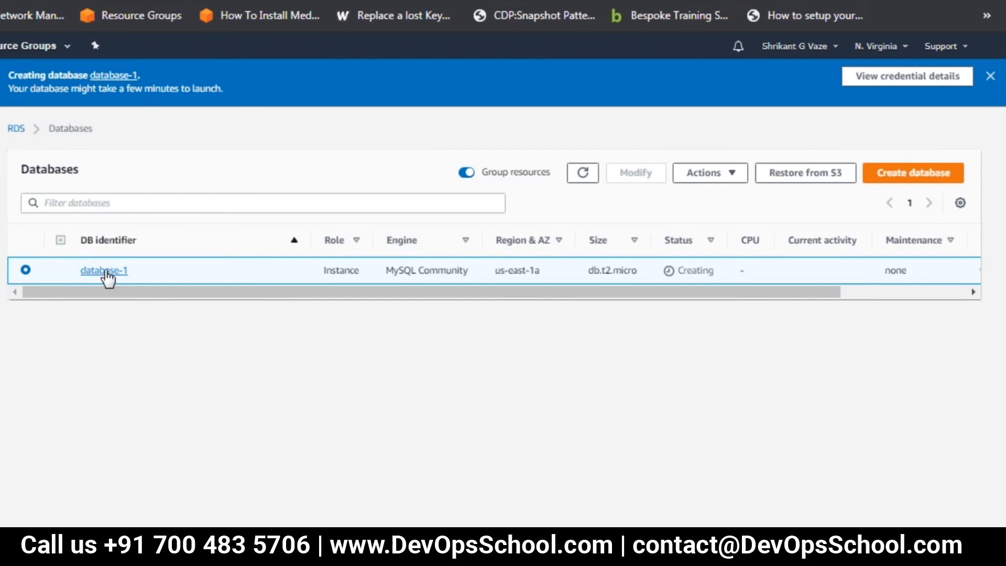
left_click(104, 271)
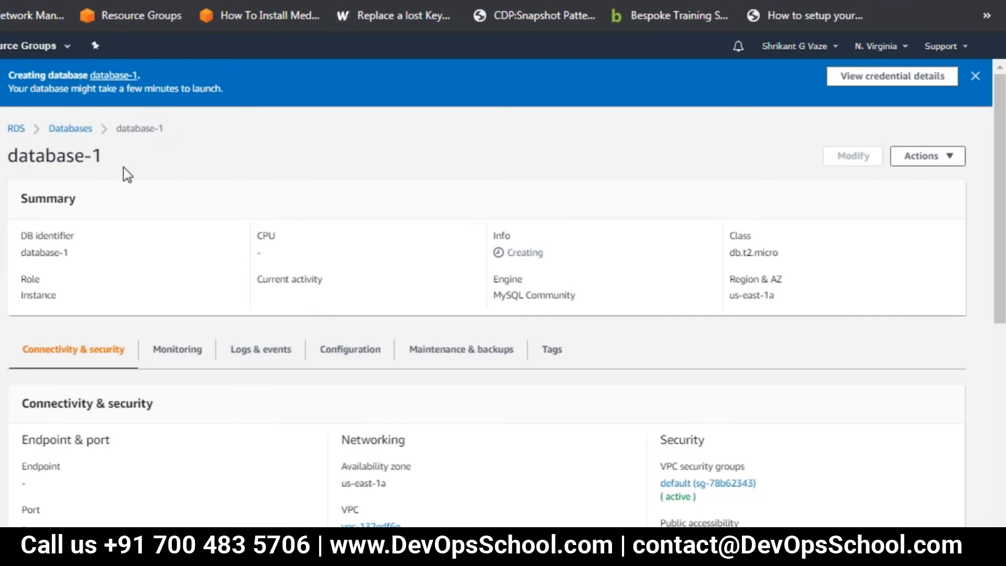
scroll(124, 168, "down", 3)
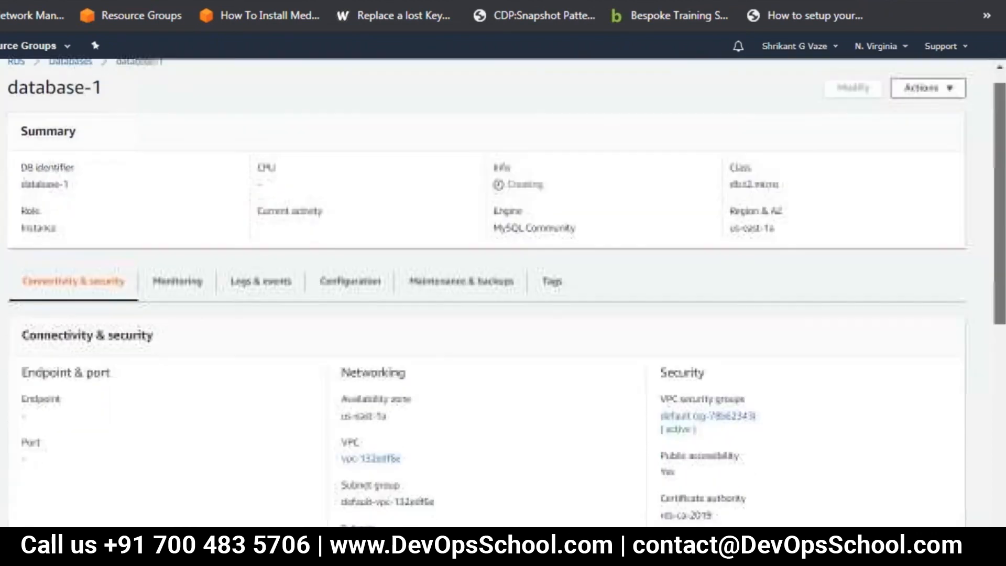
scroll(354, 135, "up", 3)
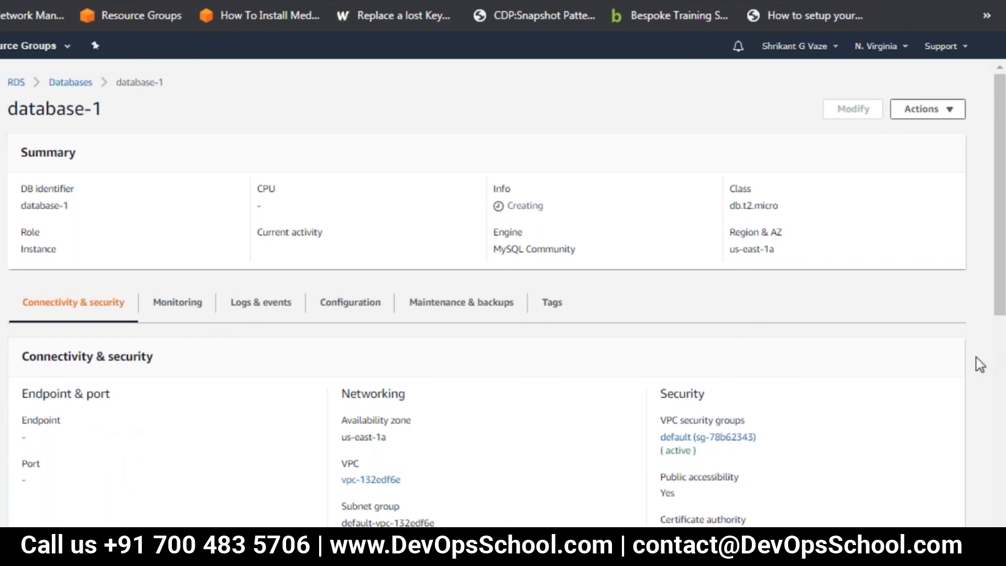
scroll(976, 361, "down", 2)
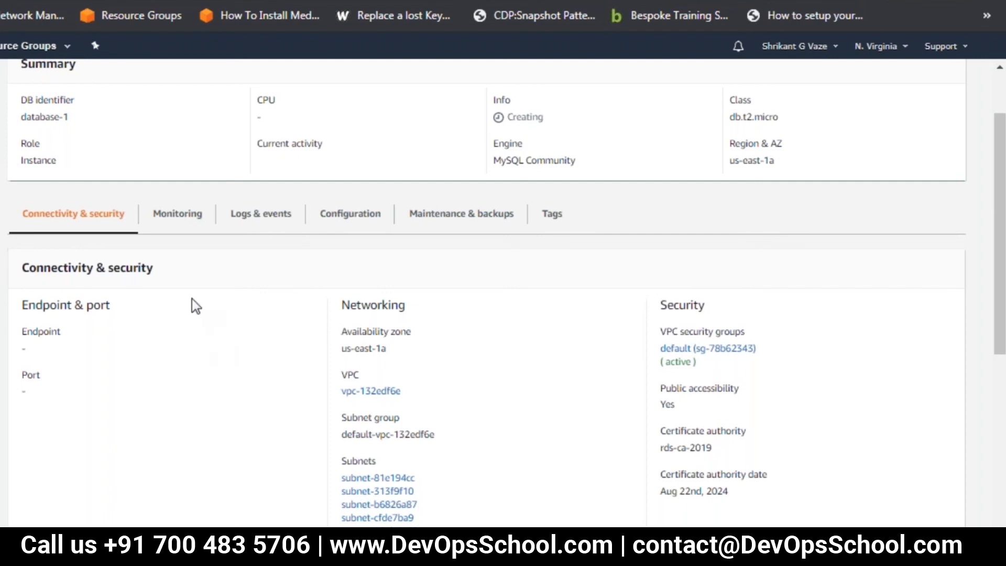
scroll(203, 305, "up", 2)
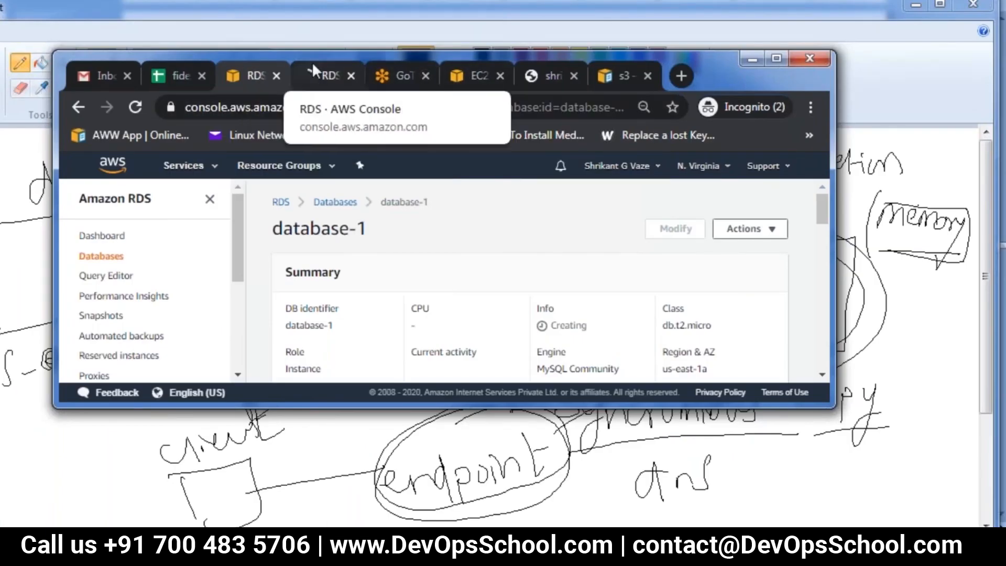
- In the EC2 console, begin launching an instance from the Linux AMI with type t2.micro and the default instance details
left_click(468, 74)
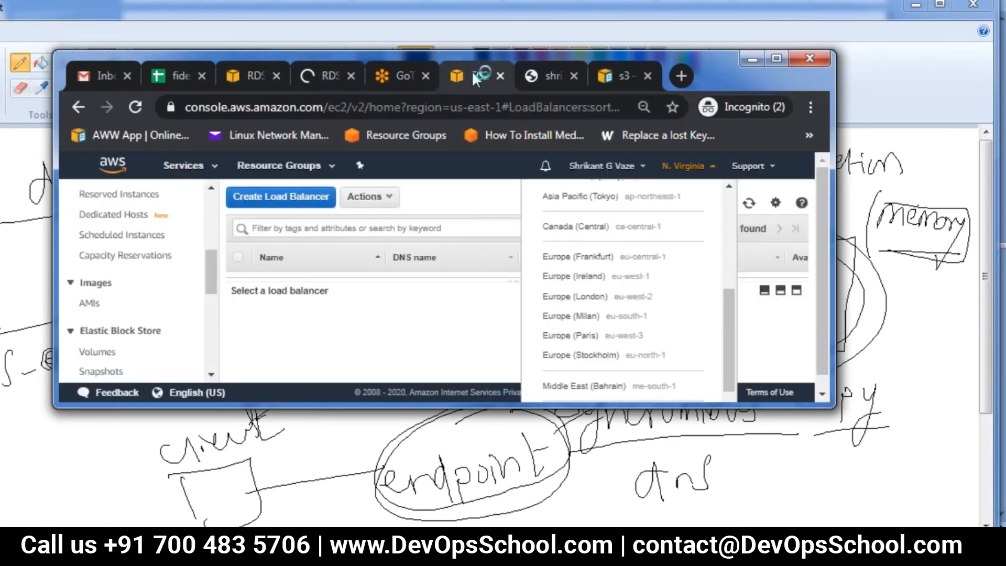
left_click(777, 59)
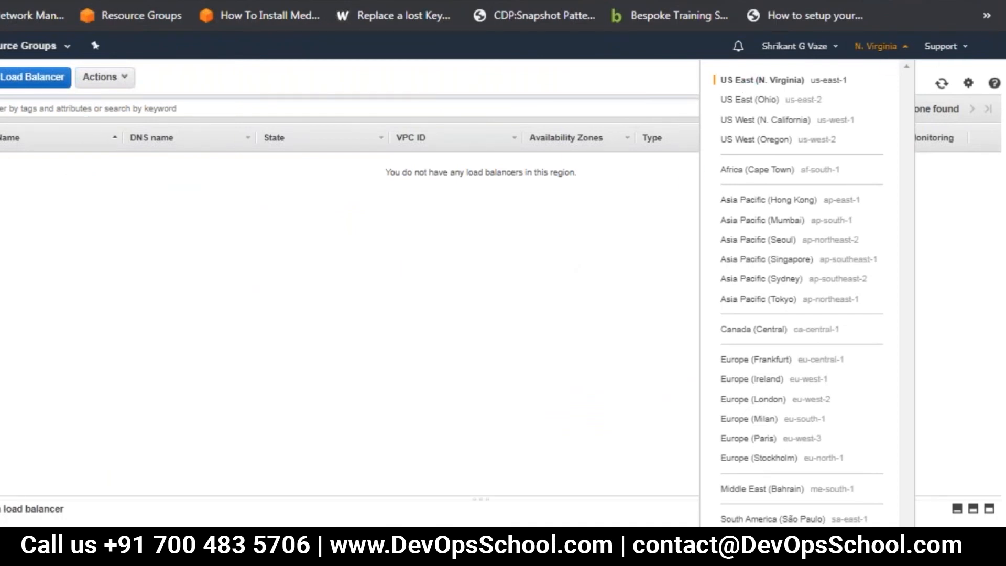
key("Escape")
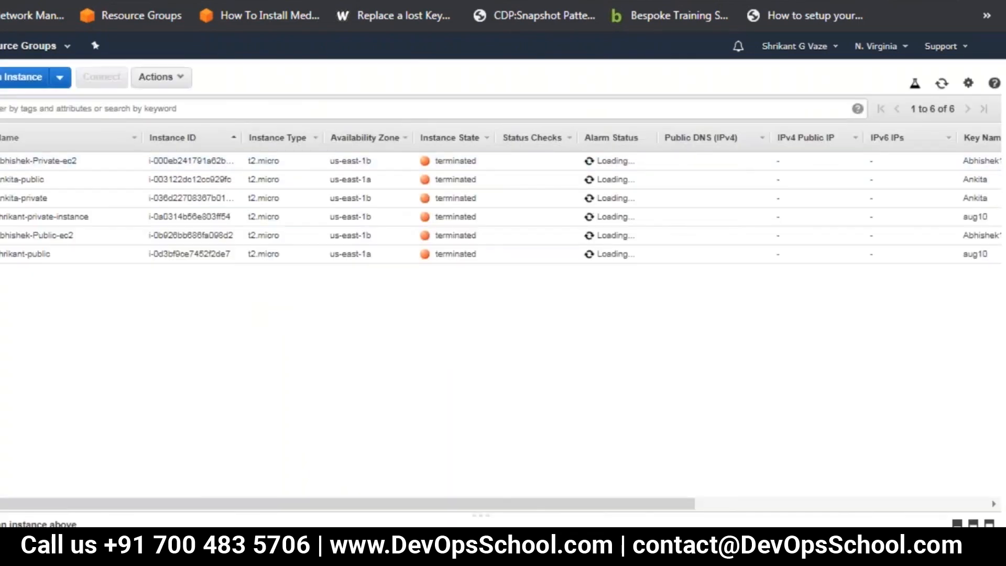
left_click(2, 83)
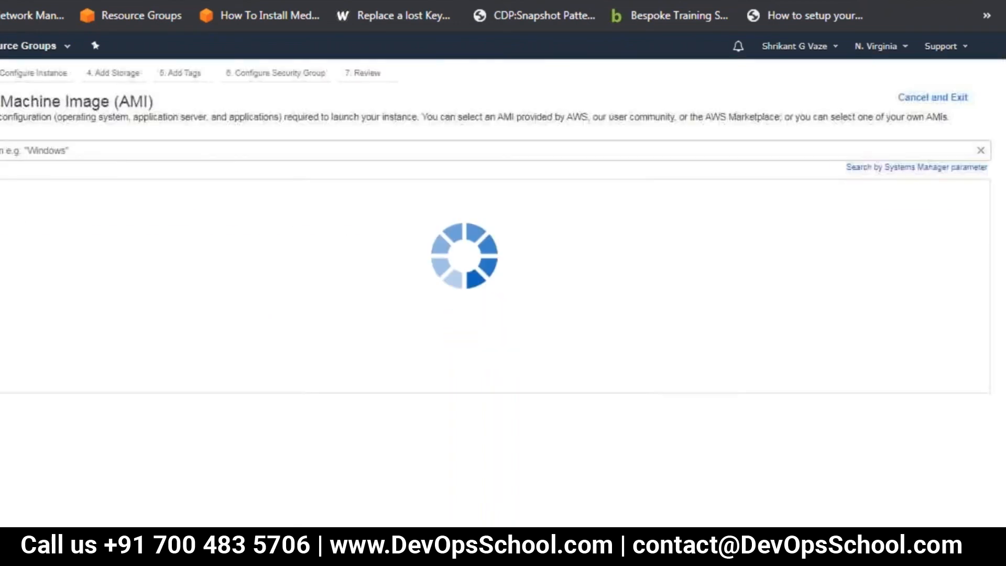
left_click(914, 225)
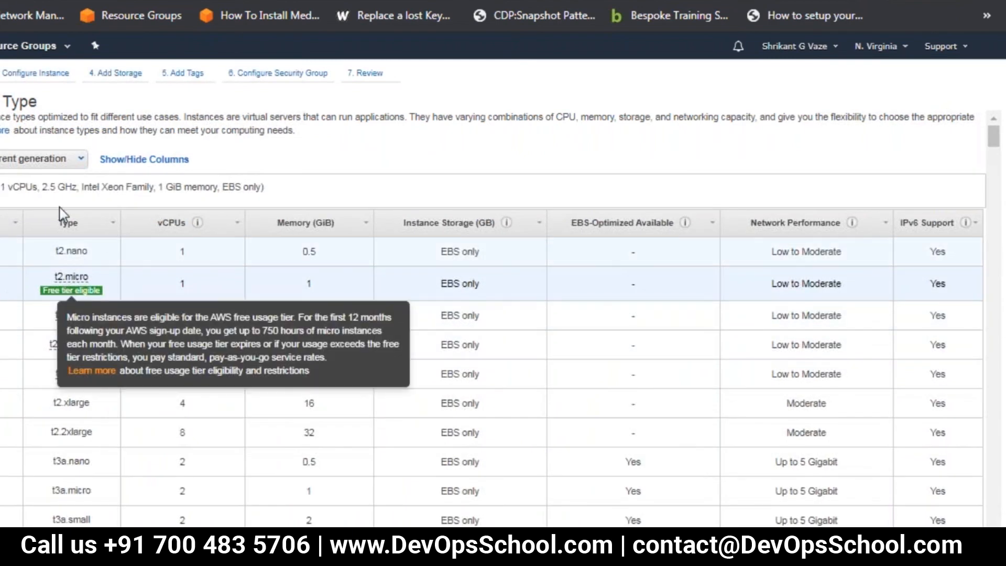
left_click(47, 78)
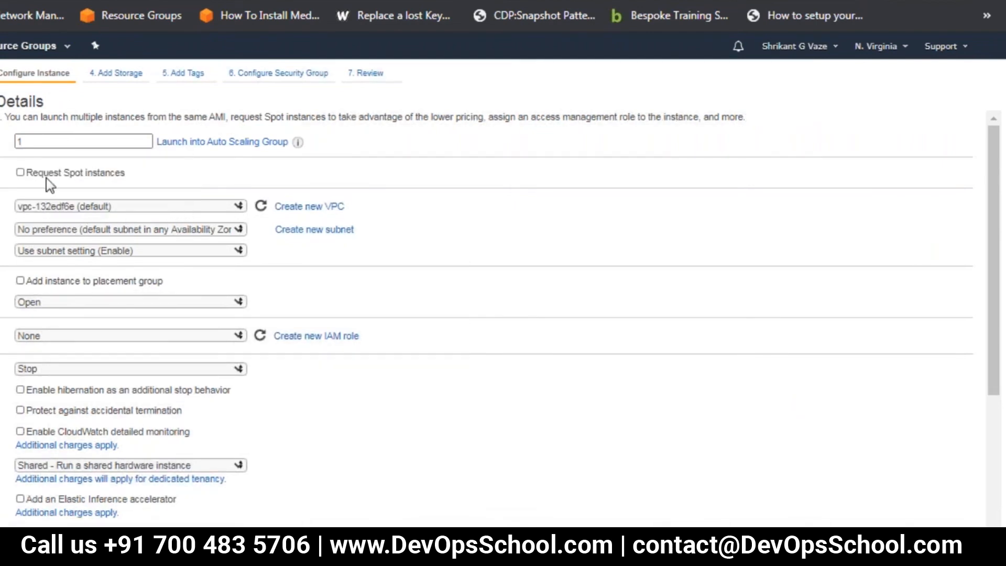
- Keep the default storage and tag the new instance with the Name value dbfrontend
left_click(116, 75)
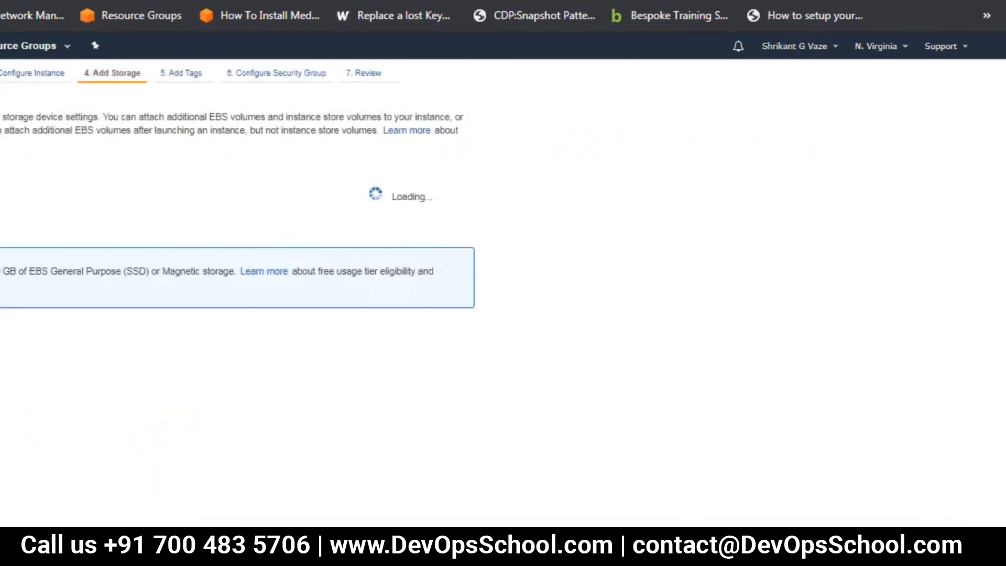
left_click(182, 76)
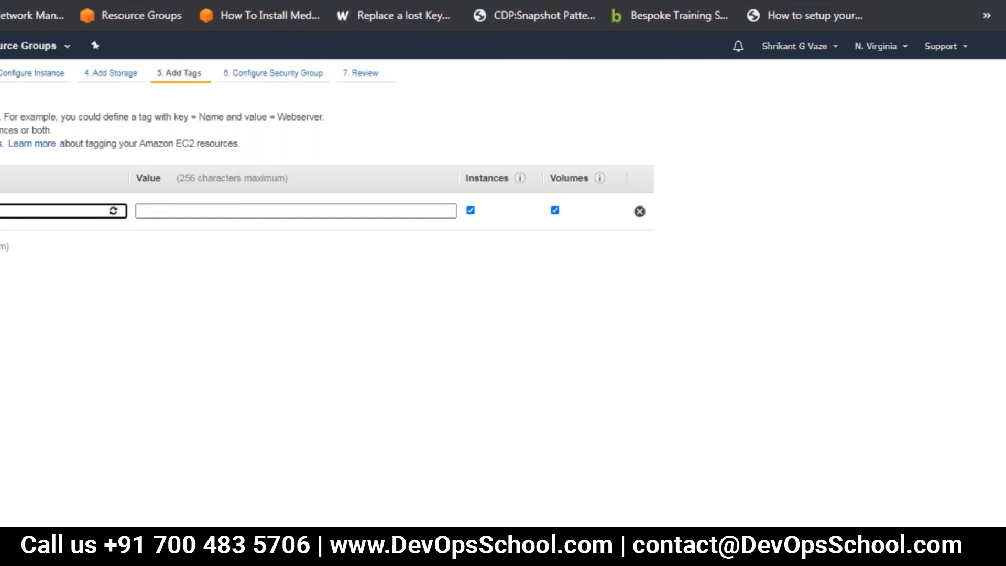
left_click(188, 212)
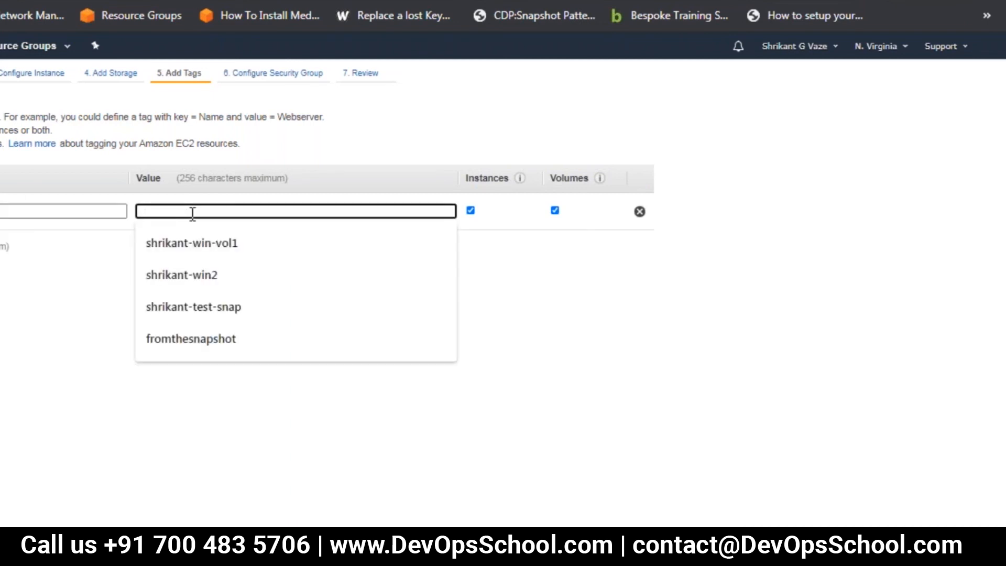
type("dbfr")
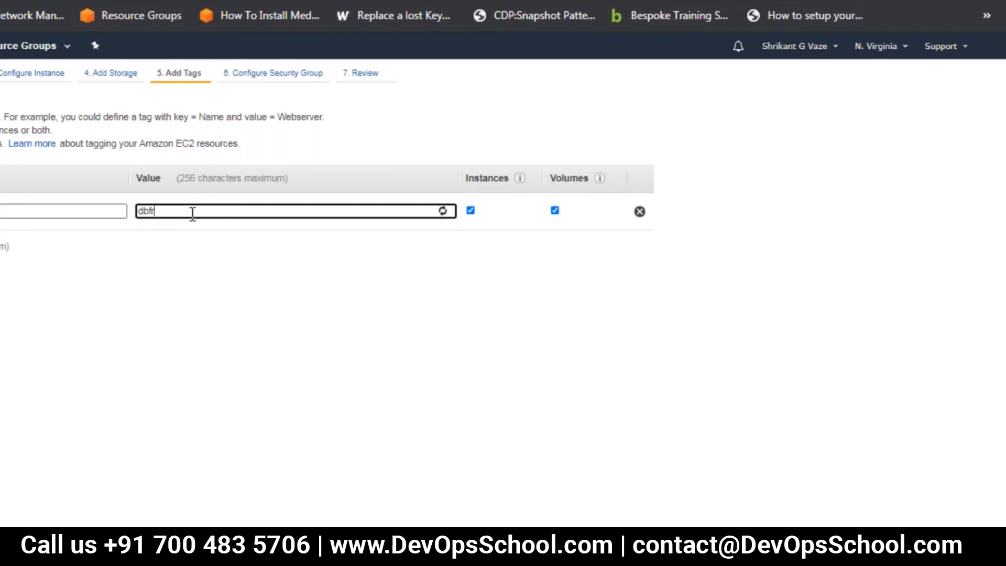
type("ontend")
- Keep the proposed new security group allowing TCP port 22, and launch the instance with the existing key pair aug10
left_click(267, 75)
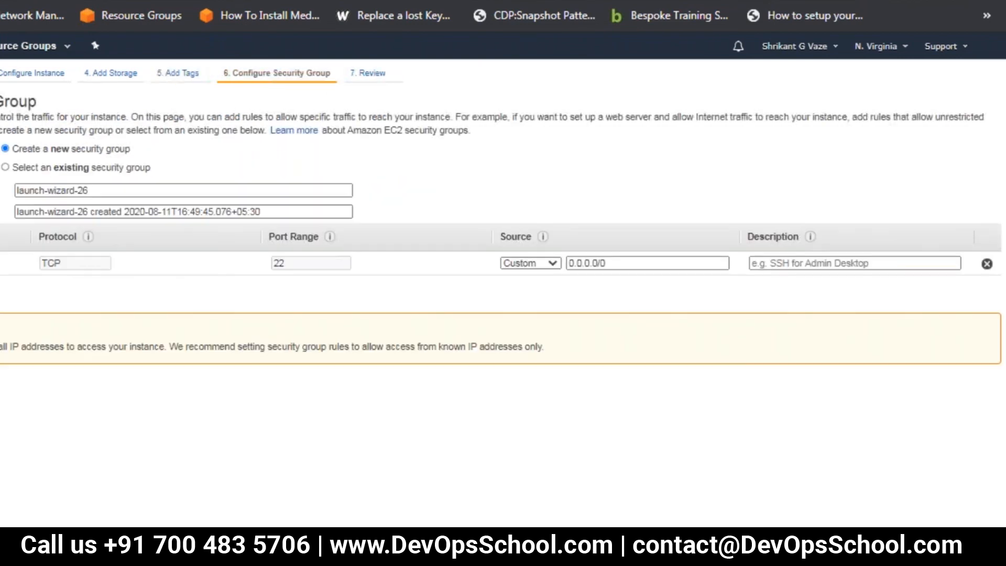
left_click(386, 79)
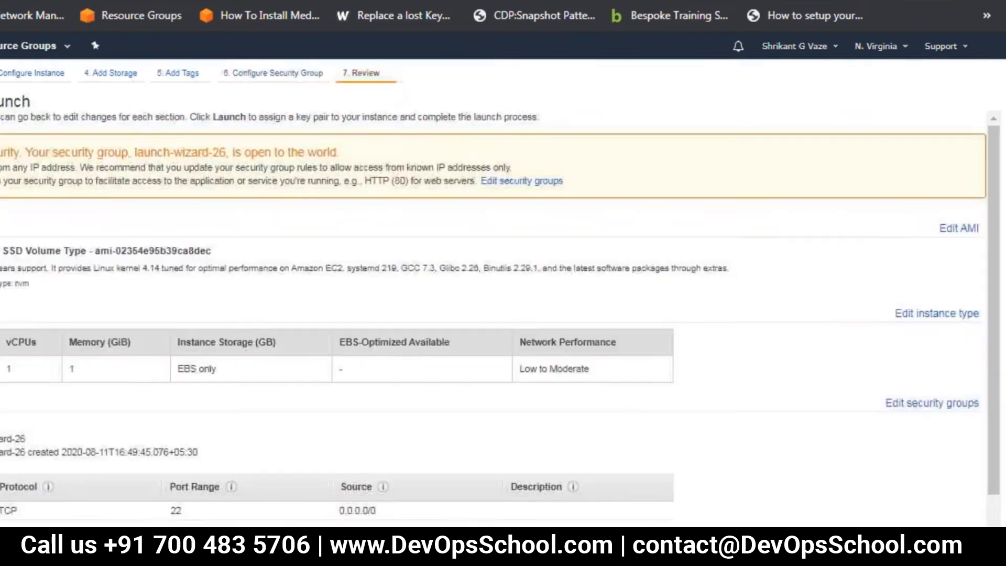
left_click(962, 542)
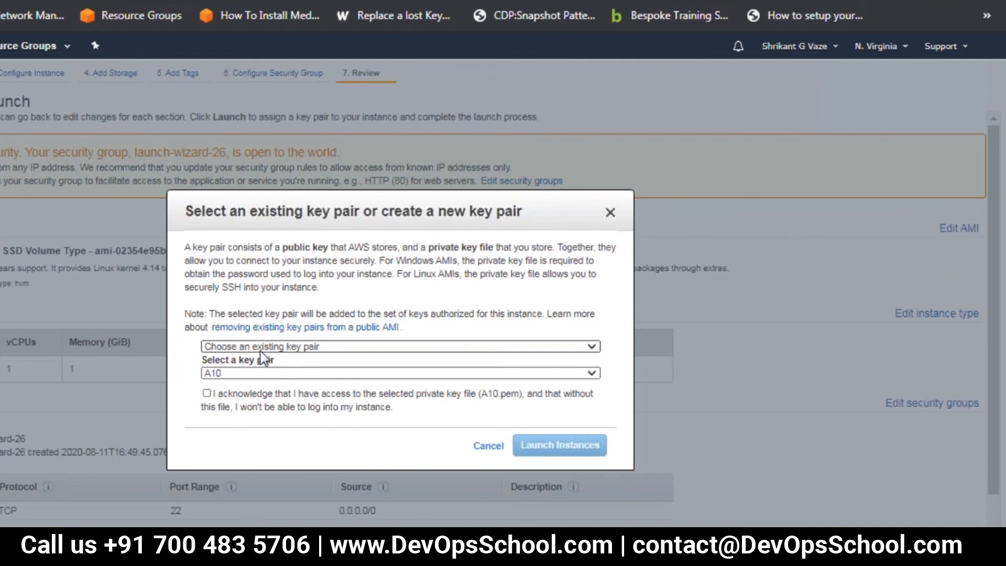
left_click(249, 374)
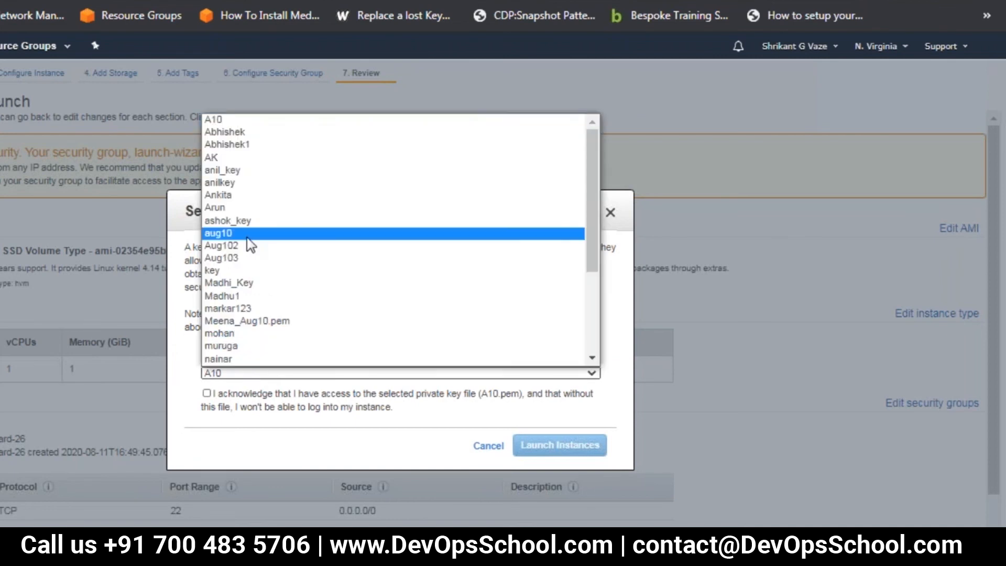
left_click(247, 237)
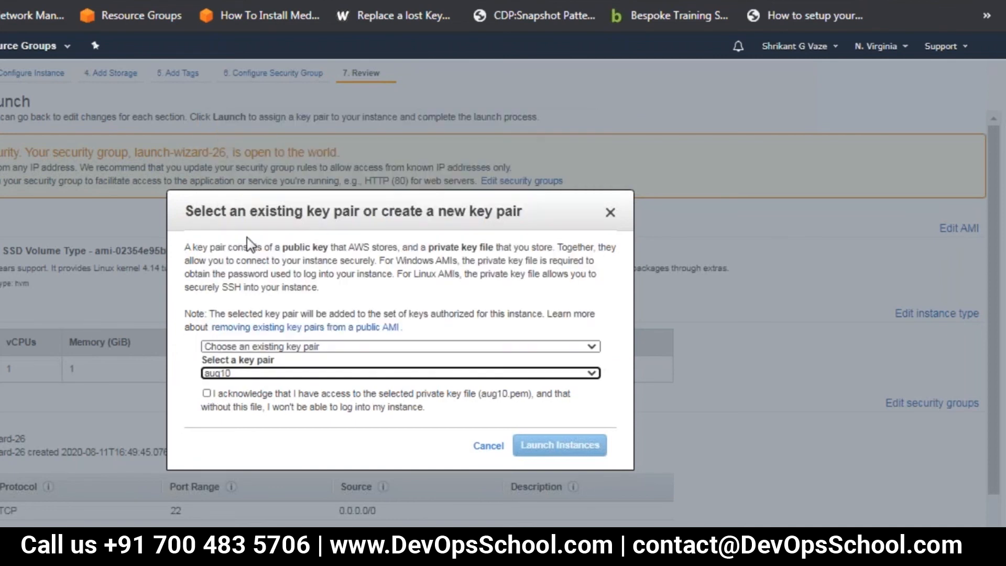
left_click(207, 394)
left_click(530, 445)
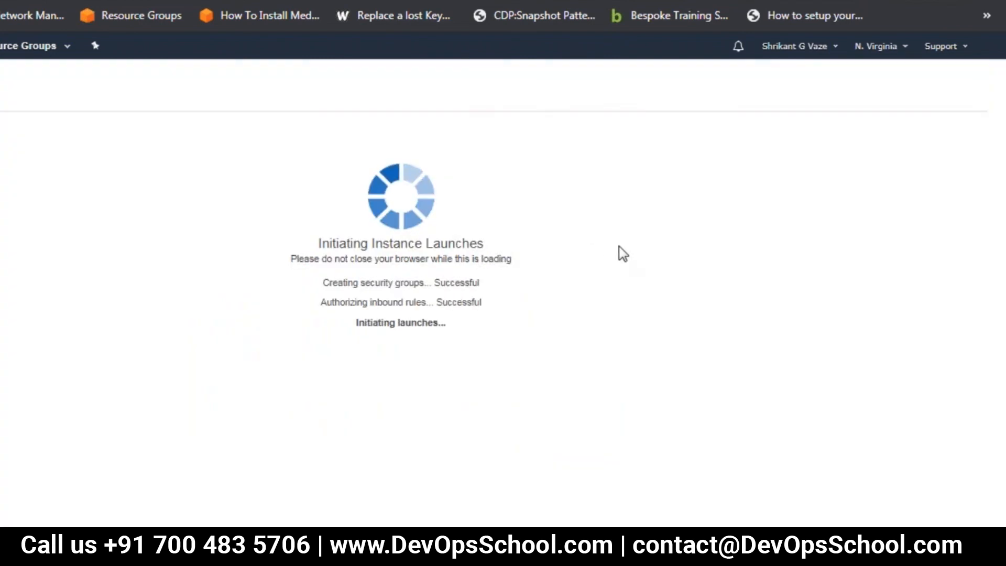
- View and refresh the EC2 instances list, and return to the details of database-1 in RDS
left_click(951, 498)
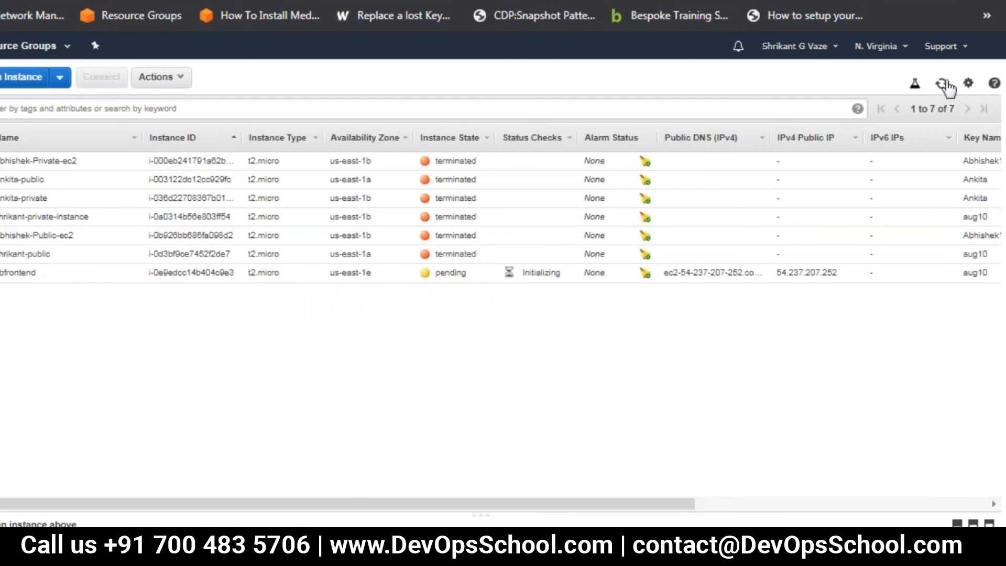
left_click(946, 83)
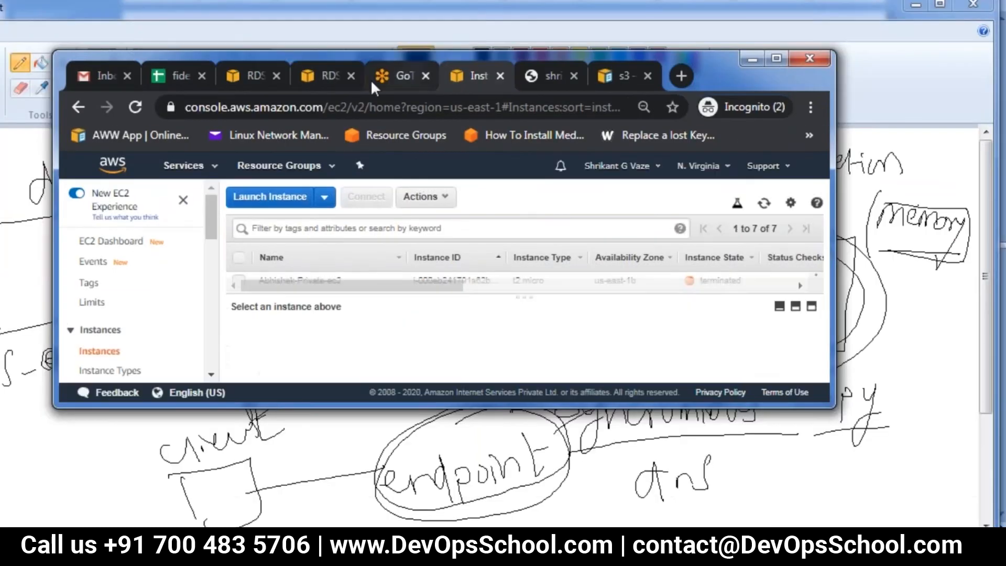
left_click(240, 70)
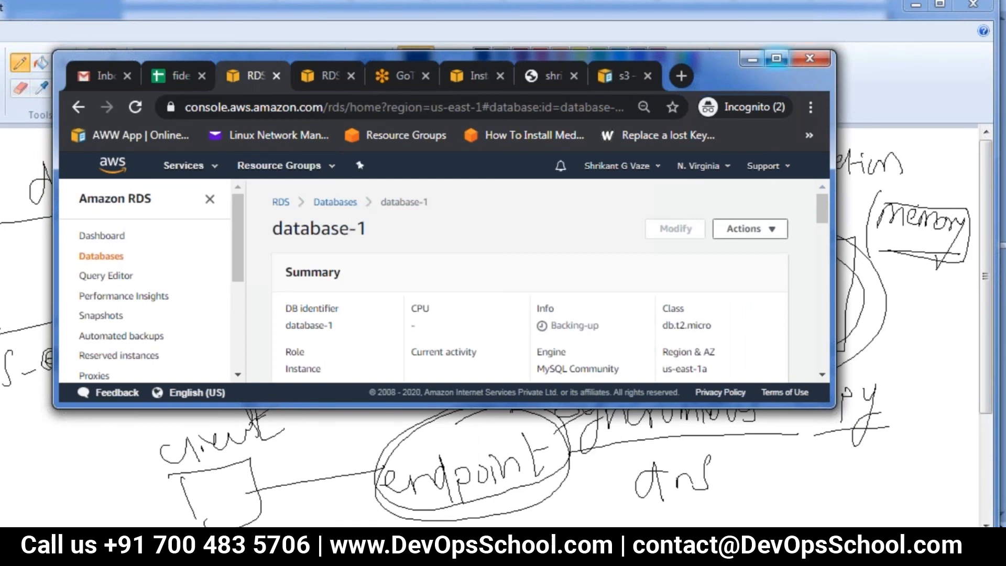
- Highlight the endpoint address in the connectivity details of database-1
left_click(777, 59)
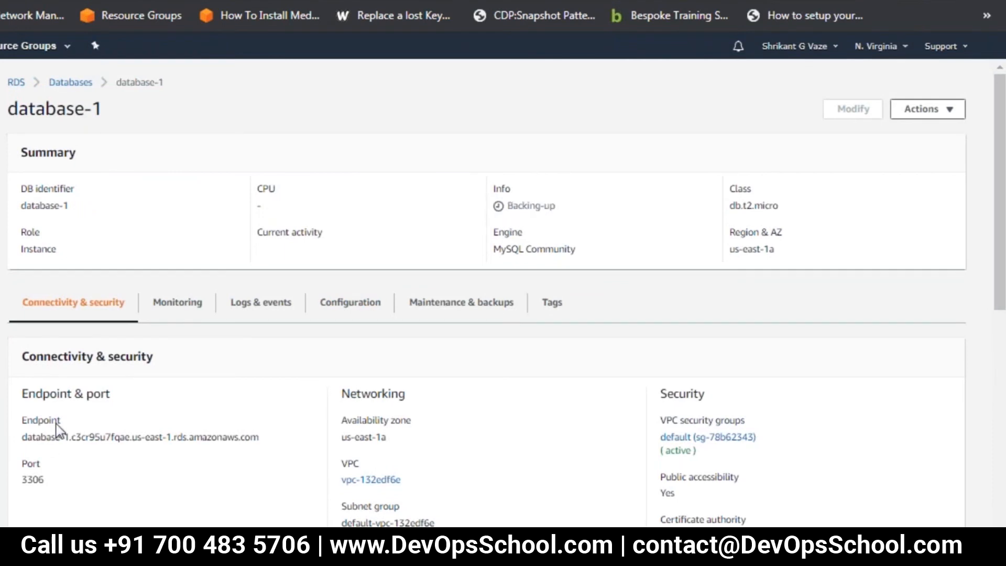
left_click_drag(20, 438, 266, 439)
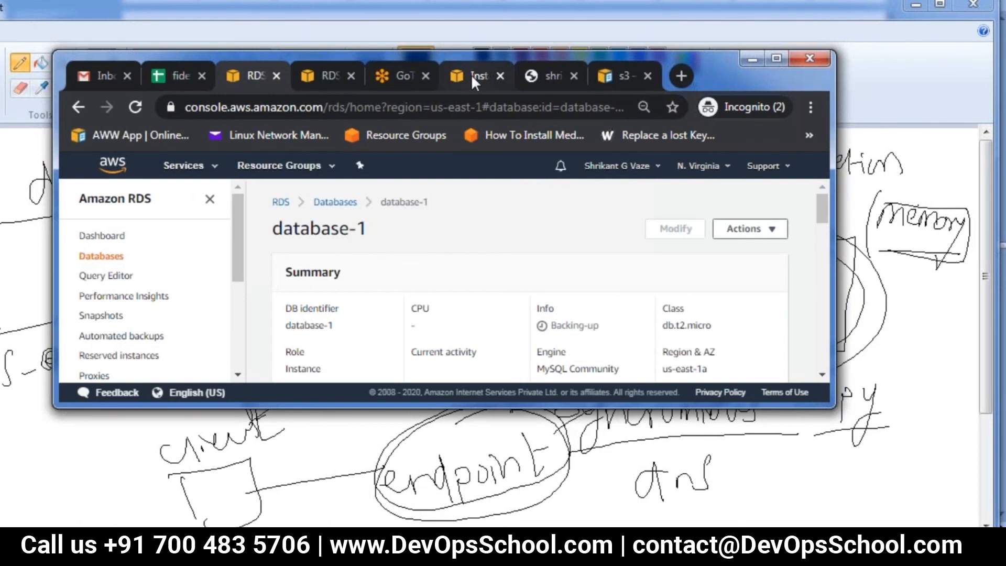
- In the EC2 instances list, connect to the dbfrontend instance using browser-based EC2 Instance Connect
left_click(472, 75)
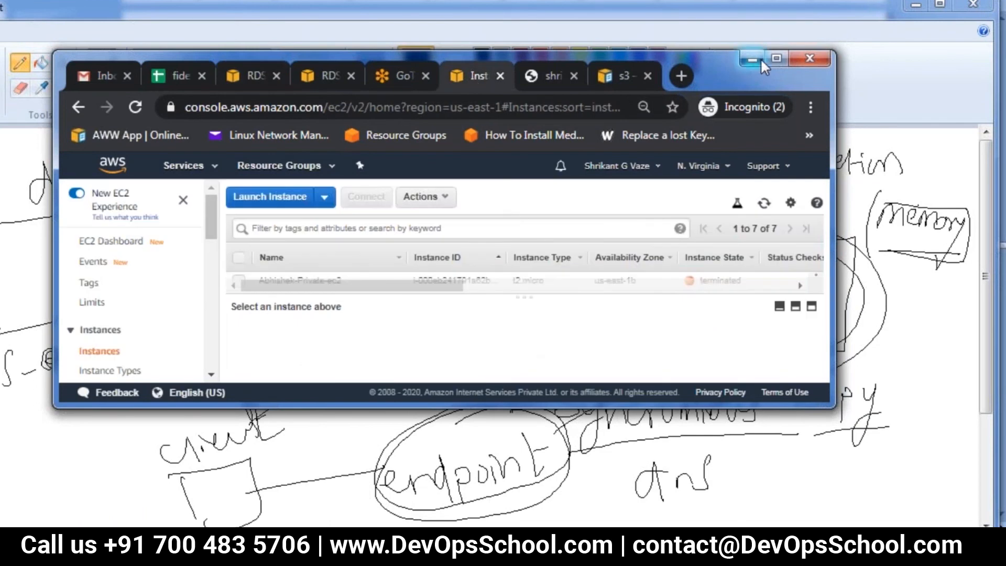
left_click(776, 56)
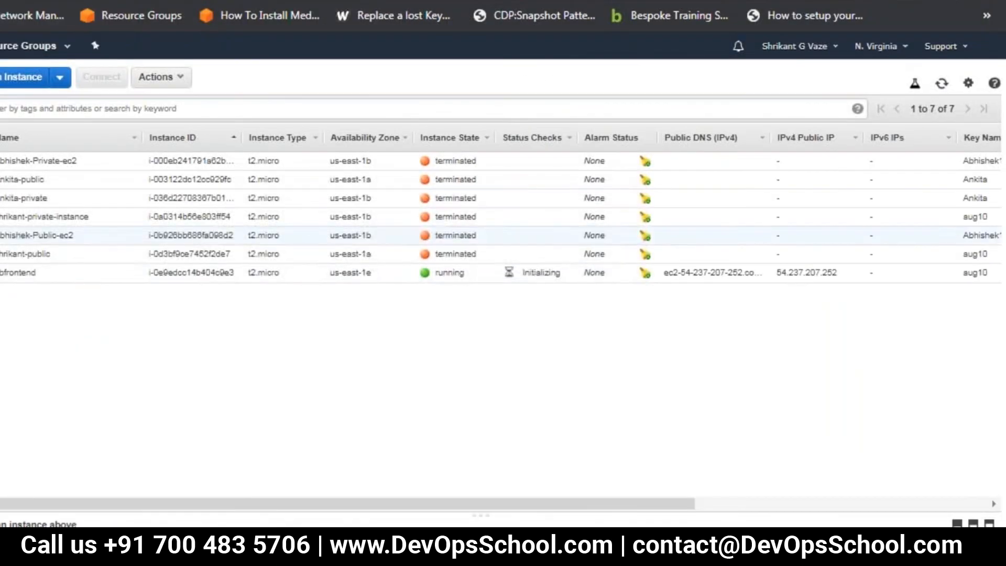
left_click(105, 273)
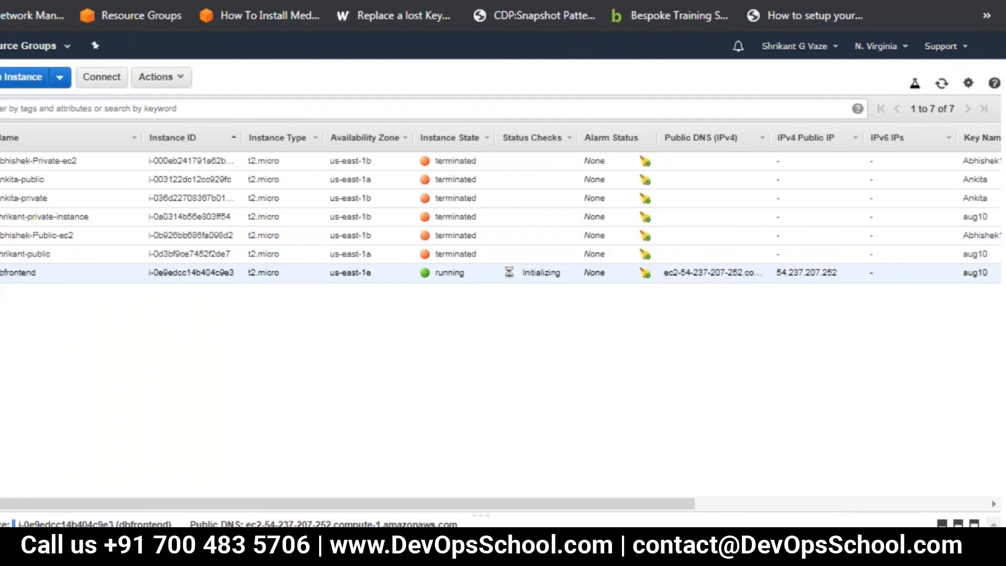
left_click(104, 78)
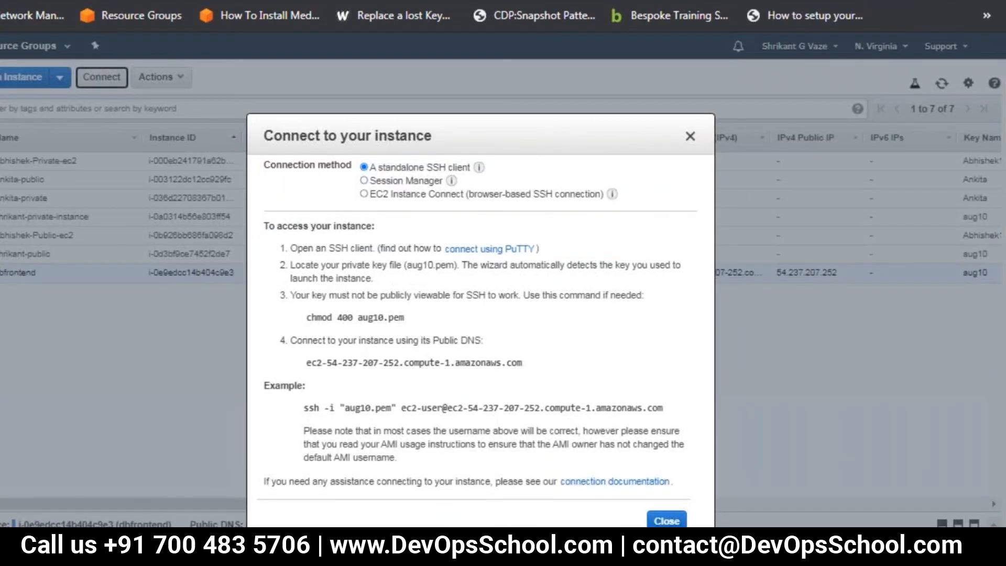
left_click(437, 192)
left_click(664, 345)
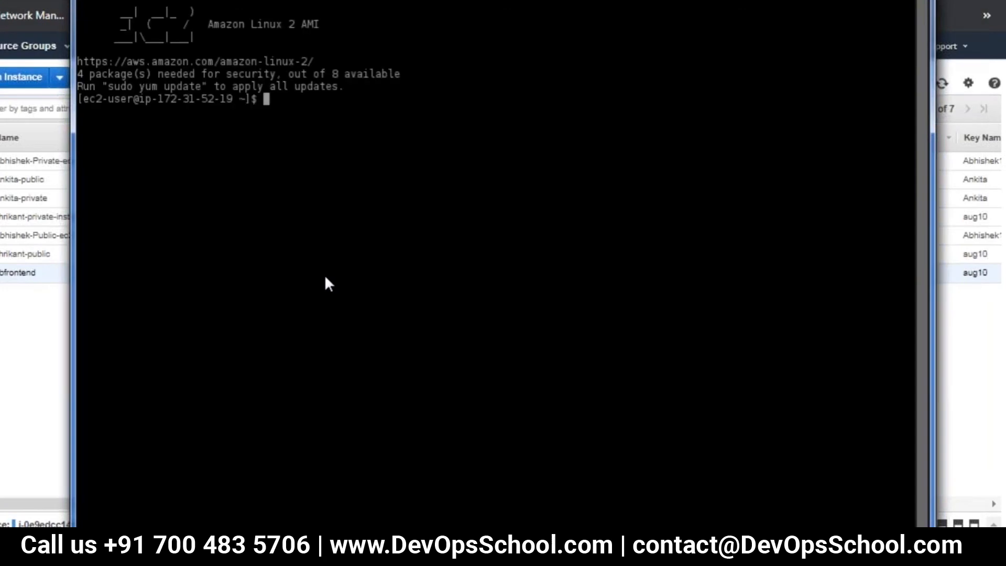
- Install the MySQL client on the instance with sudo yum install mysql, accept the installation, and clear the terminal
type("sudo yum in")
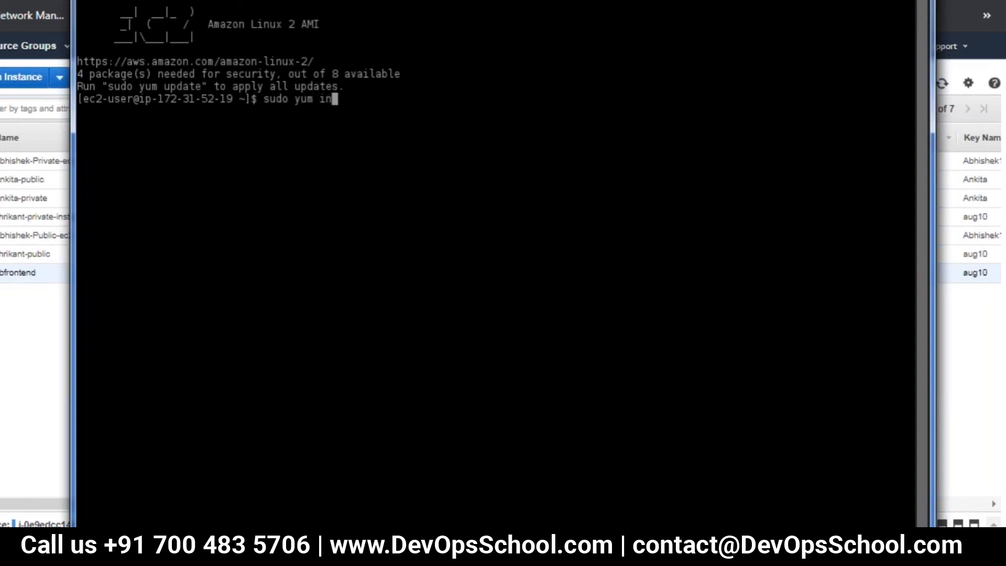
type("stall mysql")
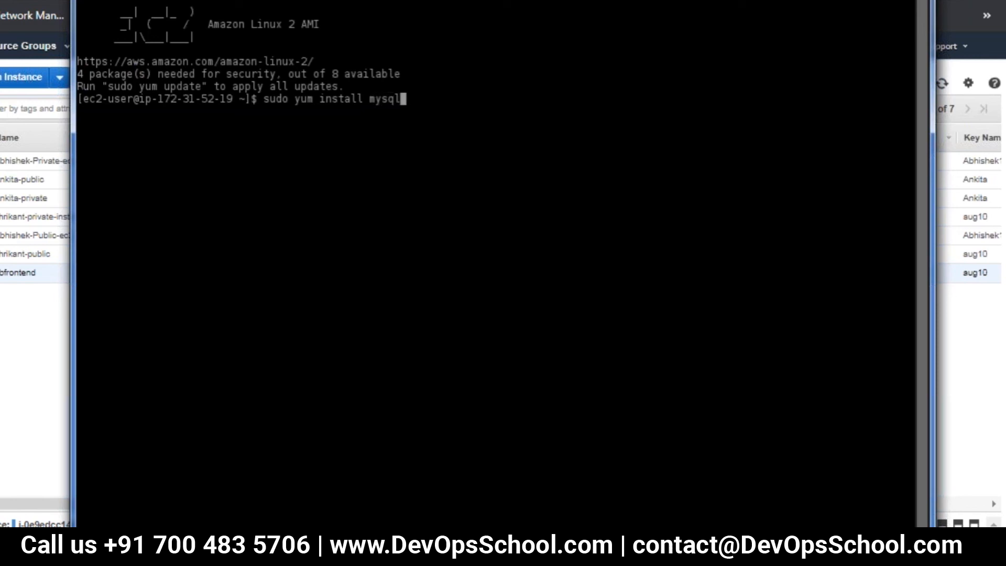
key("Return")
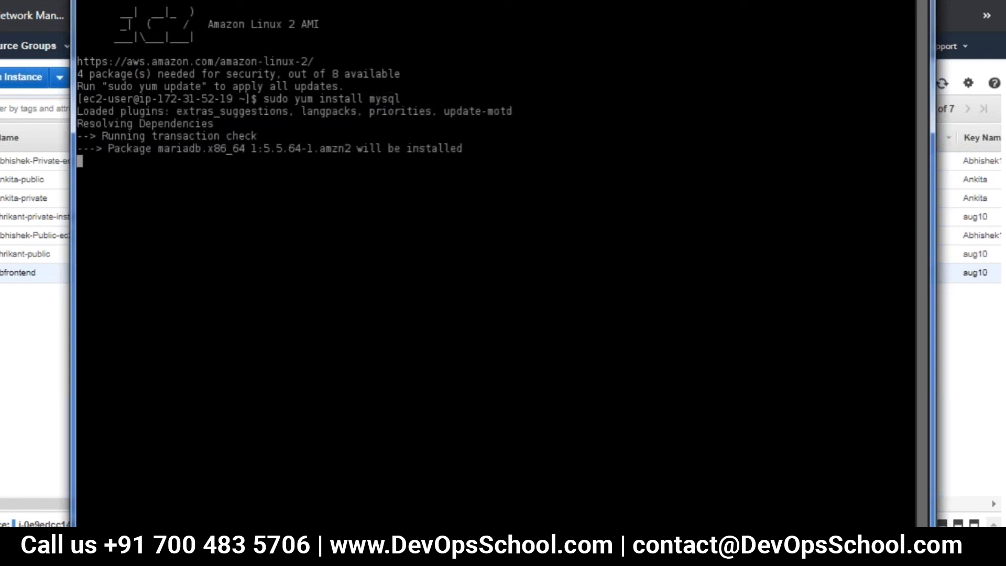
type("y")
key("Return")
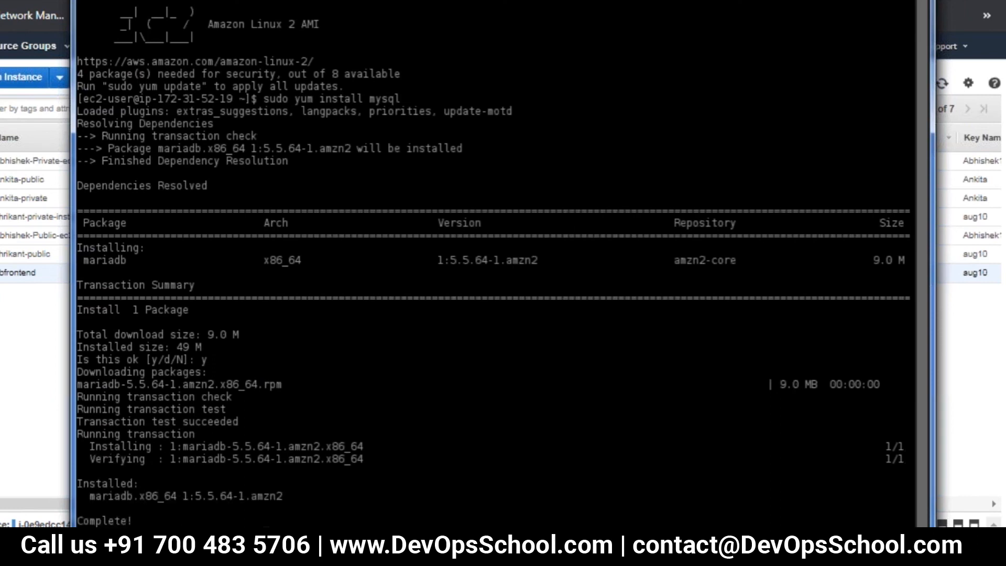
key("Return")
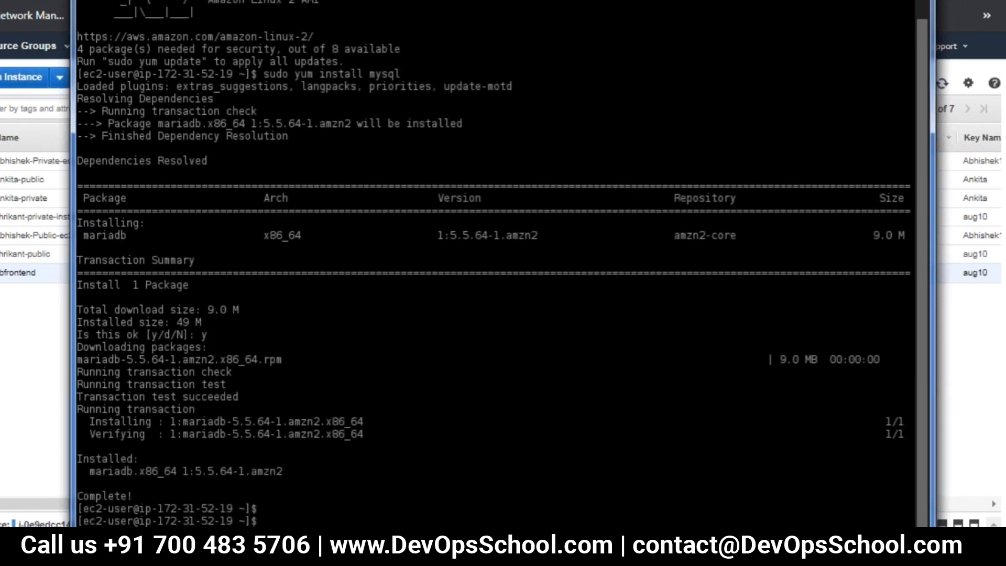
key("ctrl+l")
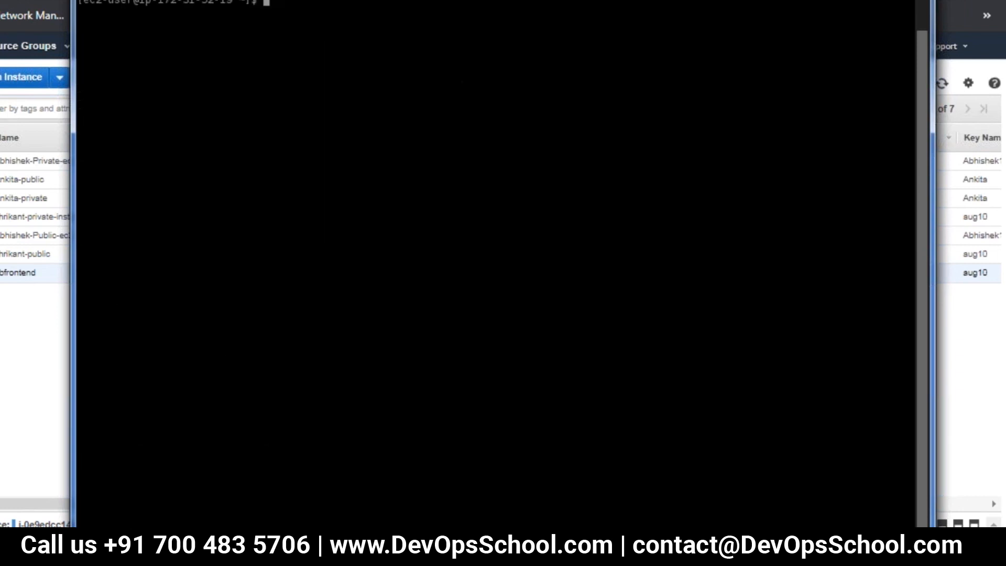
key("Return")
key("Return")
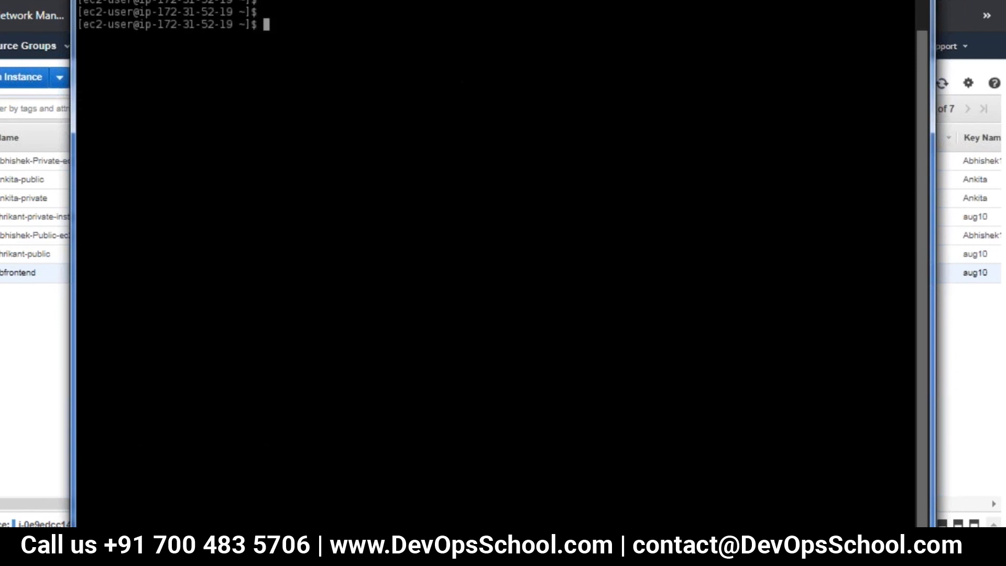
key("Return")
key("Return")
key("Return")
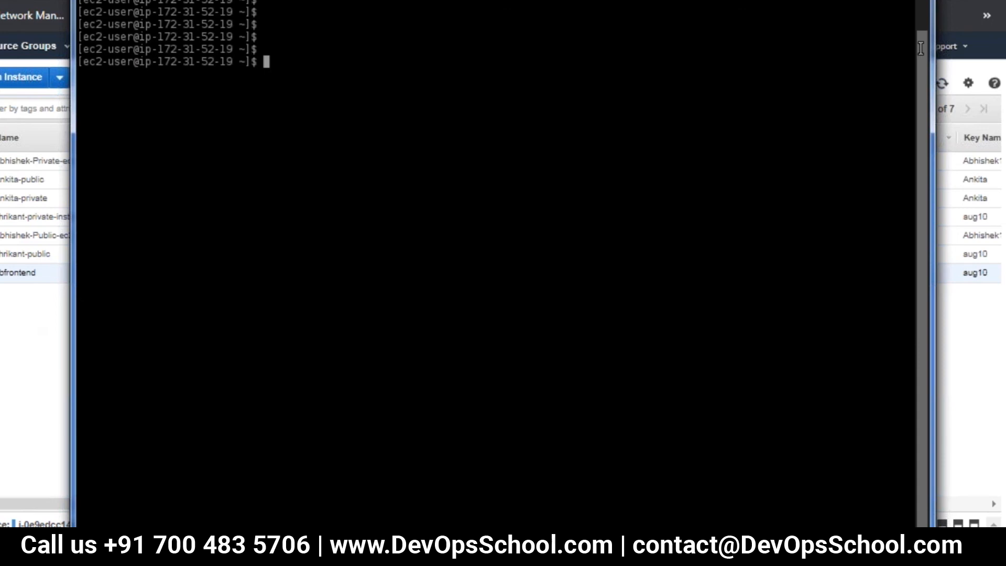
- Return to database-1 in RDS and display the inbound rules of its default VPC security group
left_click(985, 348)
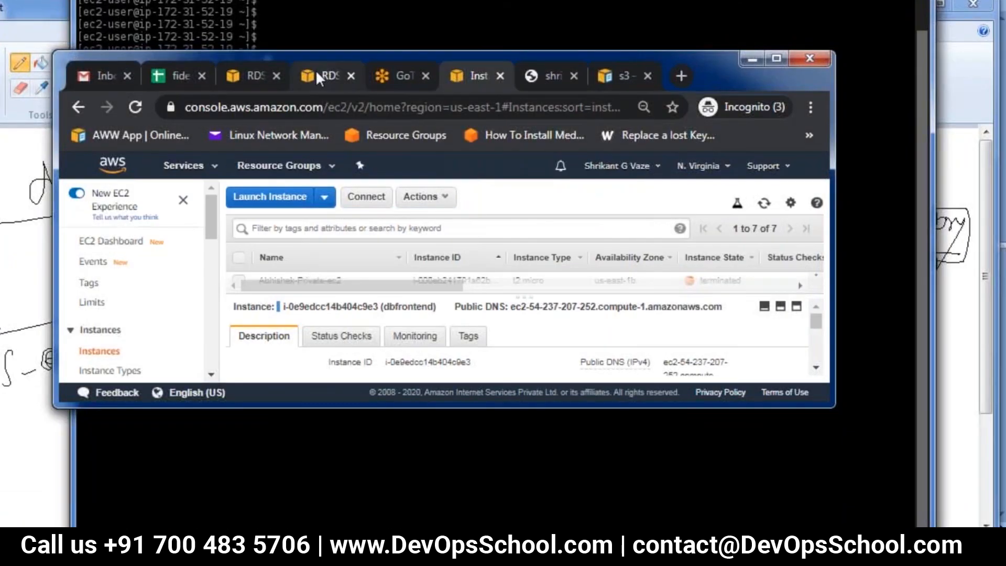
left_click(316, 70)
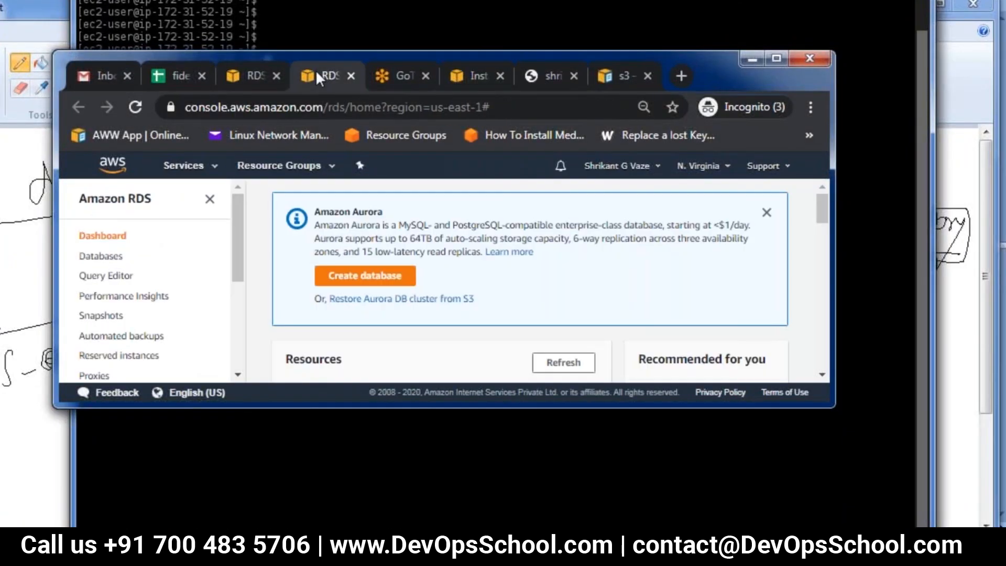
left_click(776, 58)
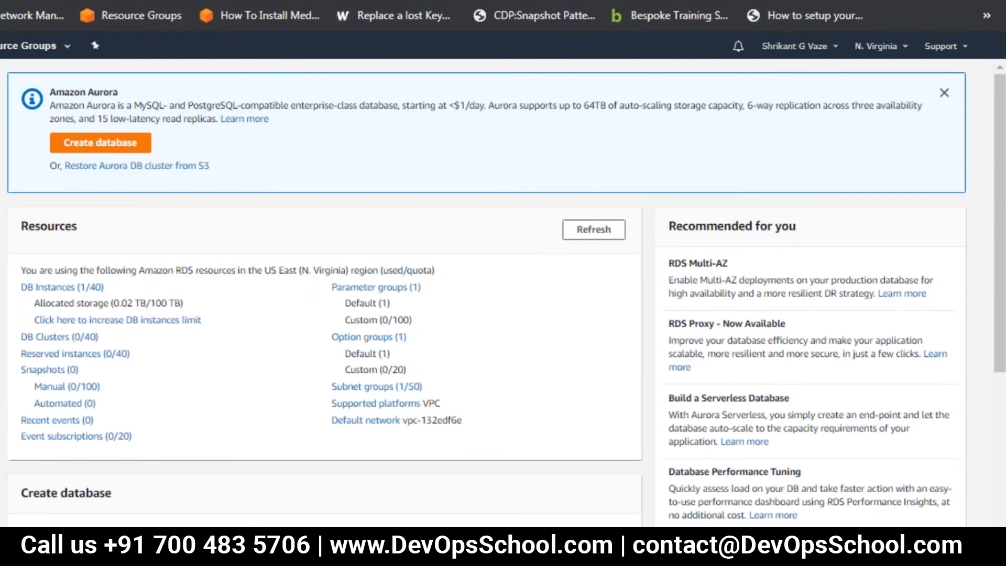
left_click(1, 137)
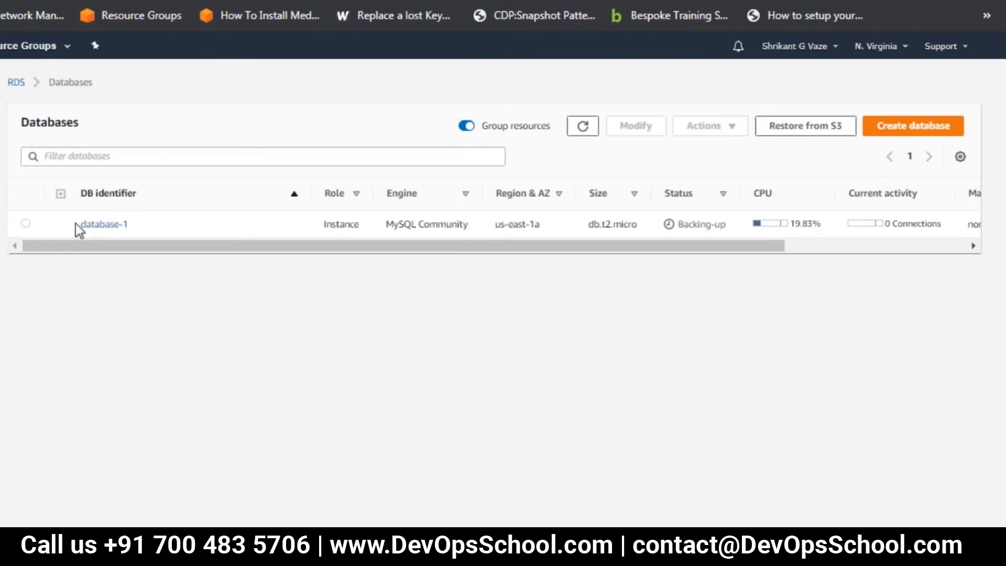
left_click(93, 226)
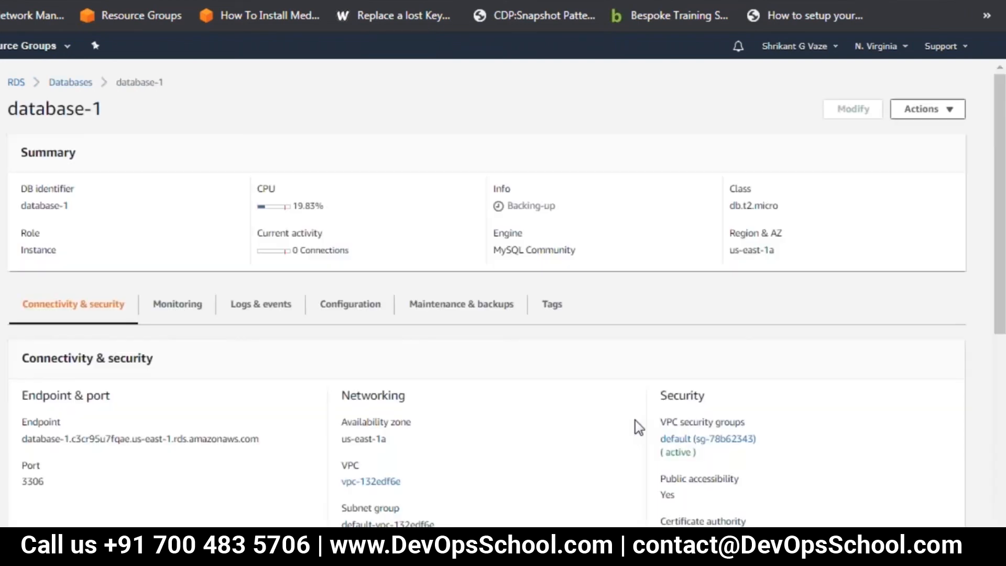
left_click(716, 440)
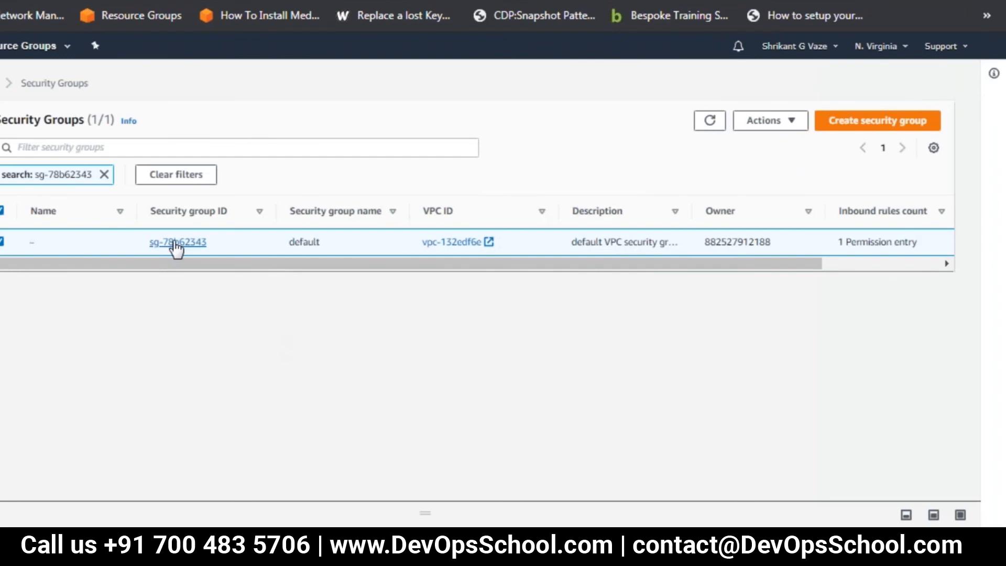
left_click_drag(424, 511, 414, 313)
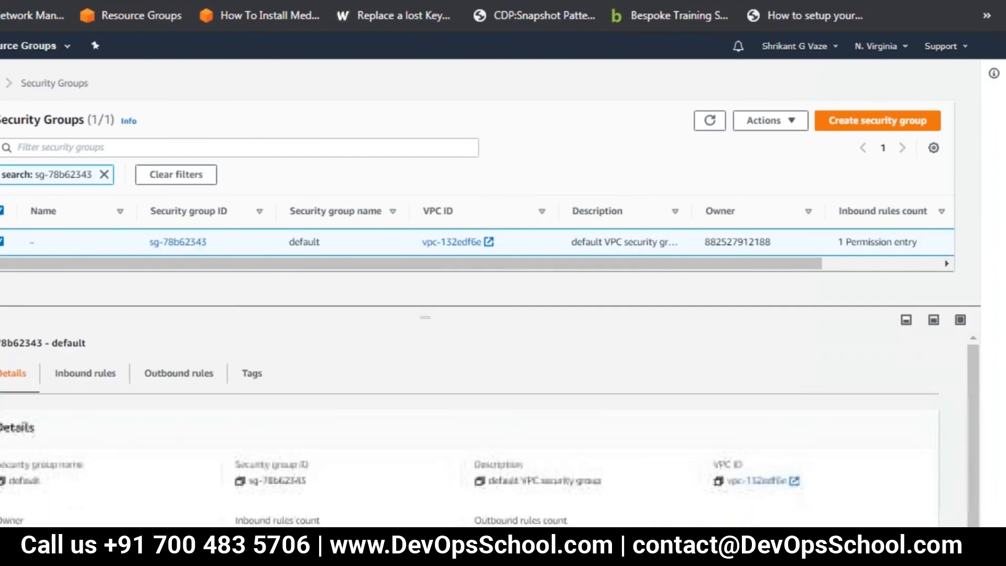
left_click(74, 375)
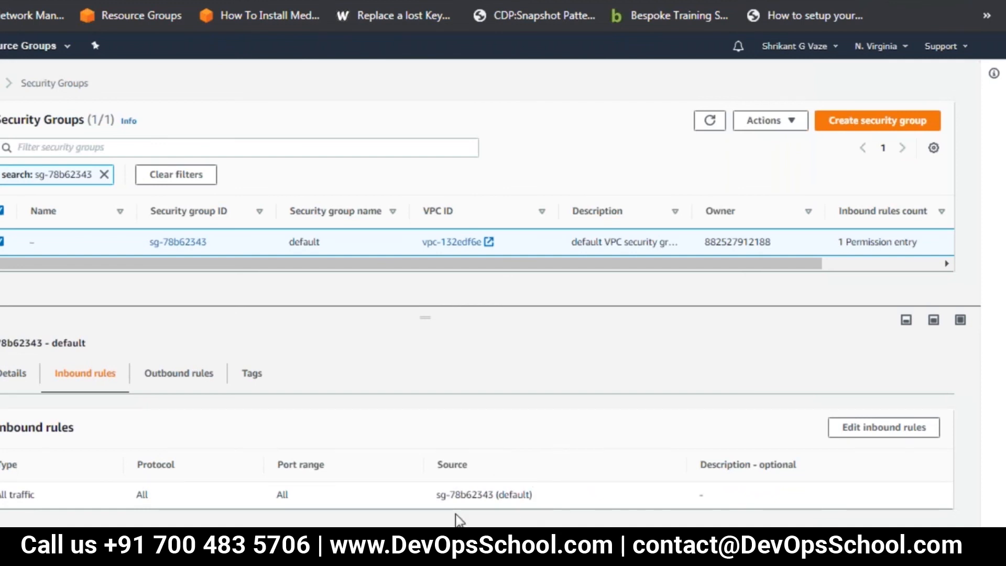
- Edit the all-traffic inbound rule of the default security group to allow source Anywhere, and save the rules
left_click(876, 433)
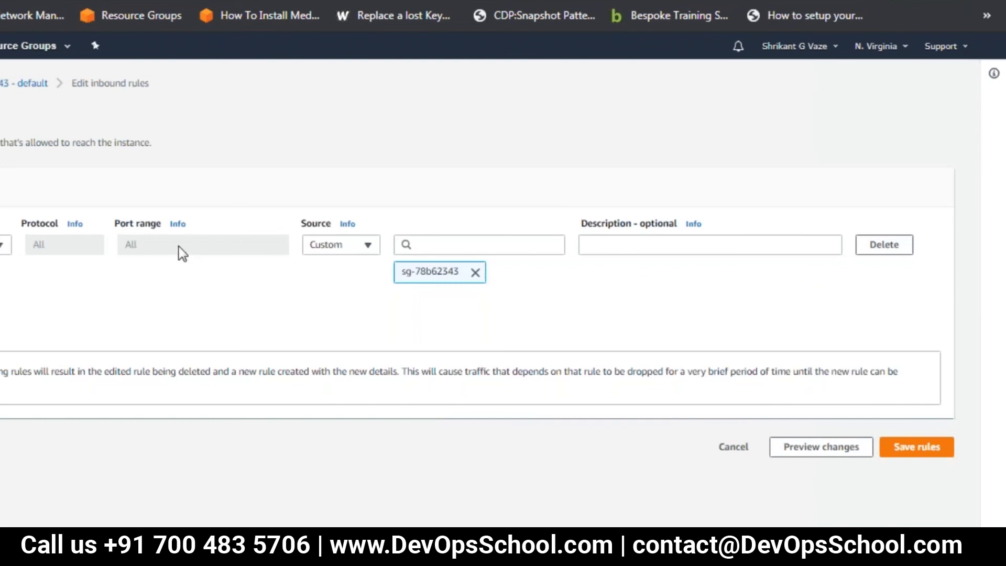
left_click(367, 250)
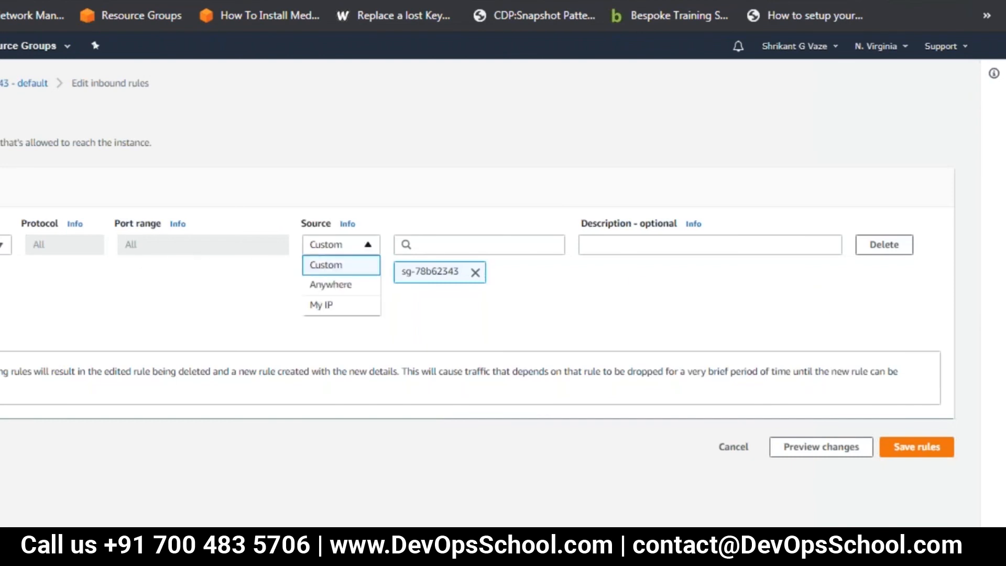
left_click(355, 286)
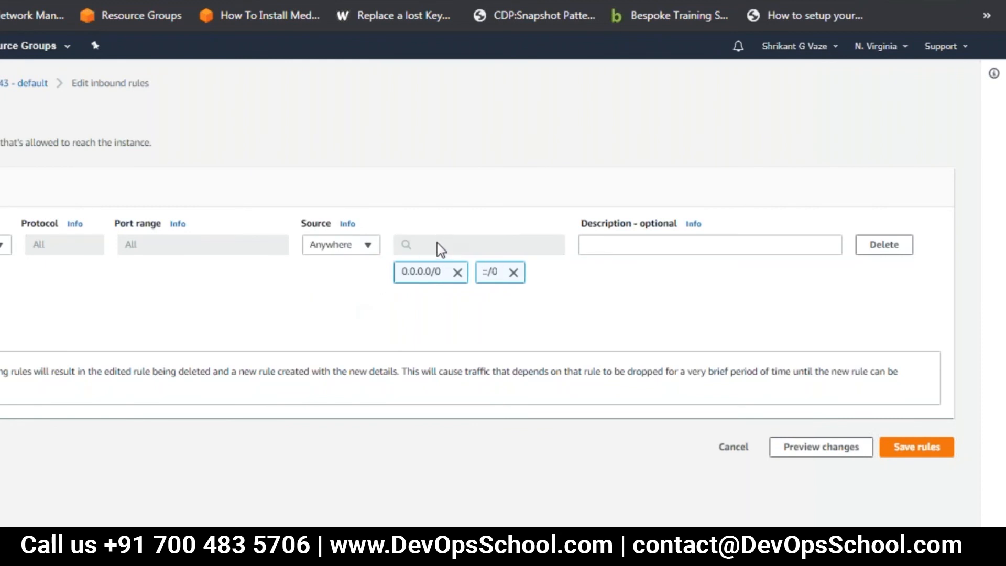
left_click(932, 452)
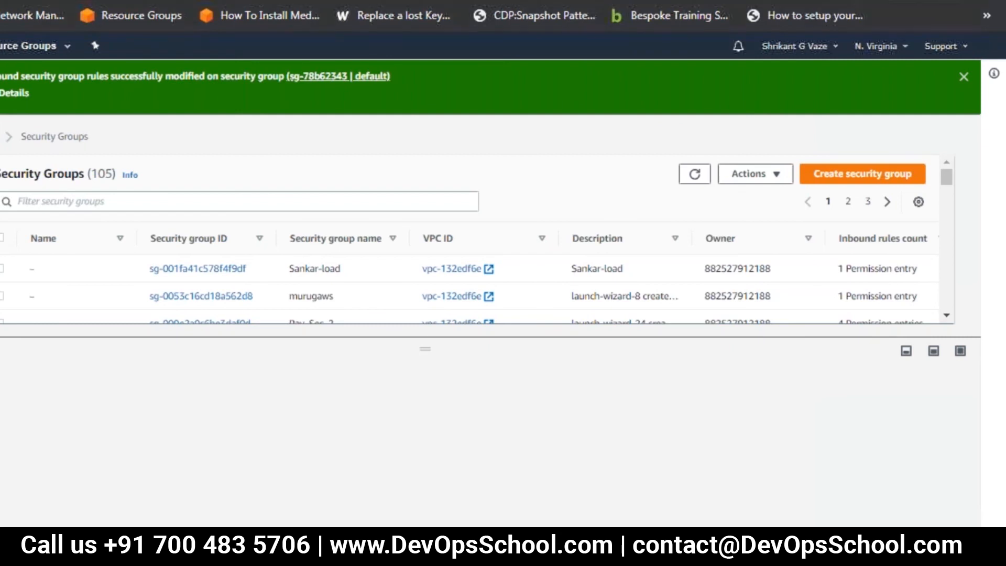
- Go back to the details of database-1 in RDS and copy its endpoint address
left_click(1, 46)
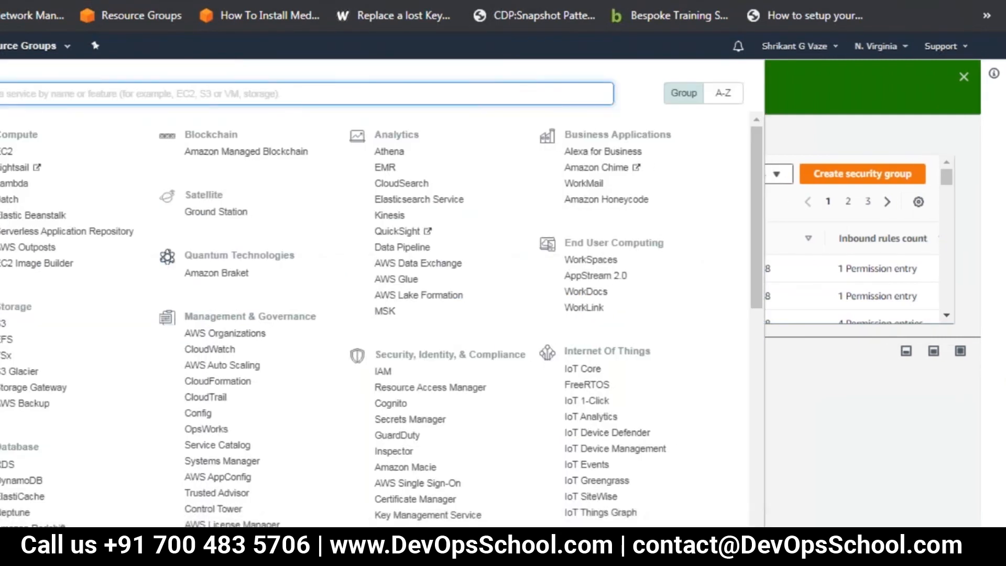
left_click(1, 152)
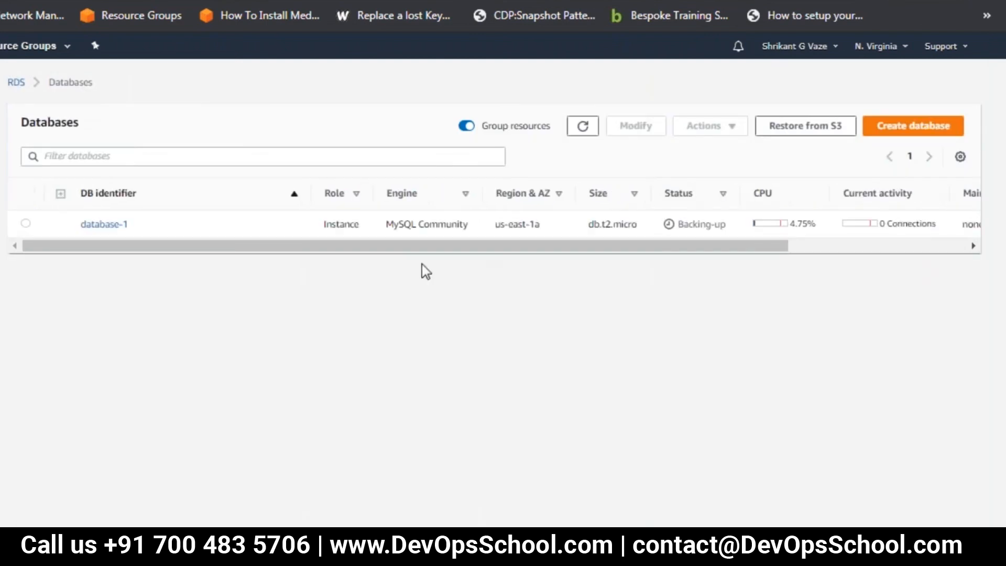
left_click(97, 225)
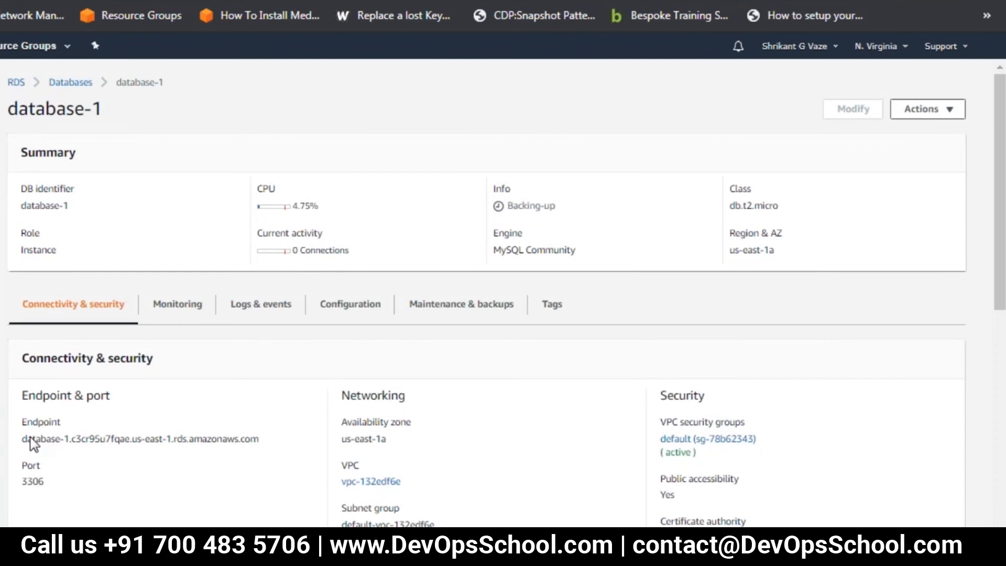
left_click_drag(22, 439, 259, 442)
key("ctrl+c")
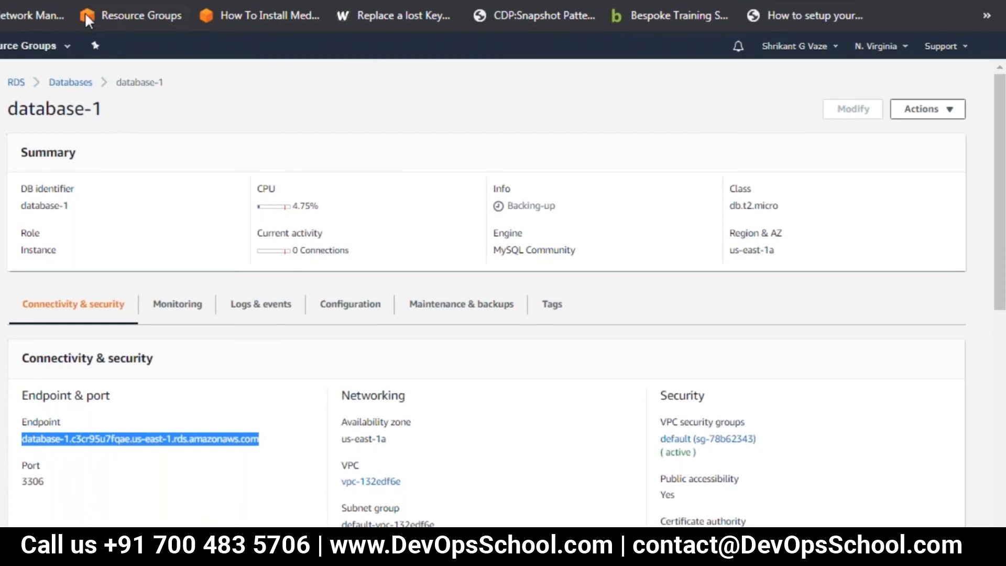
- In the EC2 instance terminal, run mysql -u admin -h database-1.c3cr95u7fqae.us-east-1.rds.amazonaws.com -p and enter the database password
key("alt+Tab")
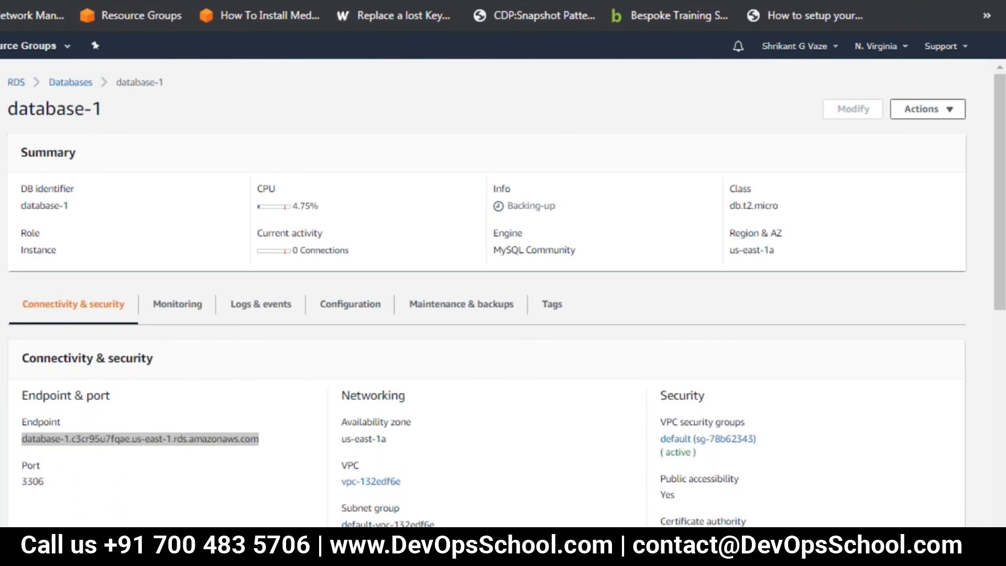
key("super")
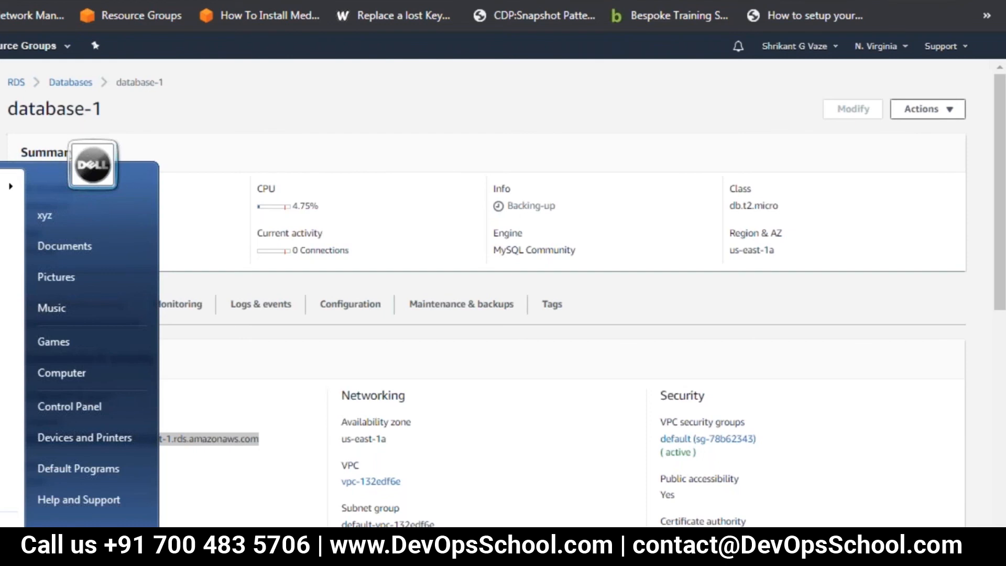
key("super")
key("alt+Tab")
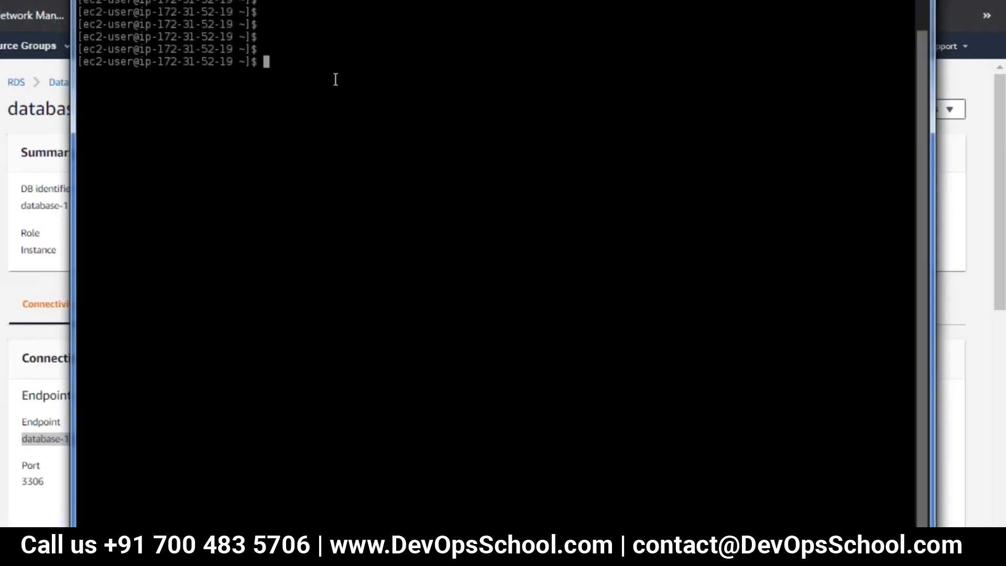
type("mysql -u admin")
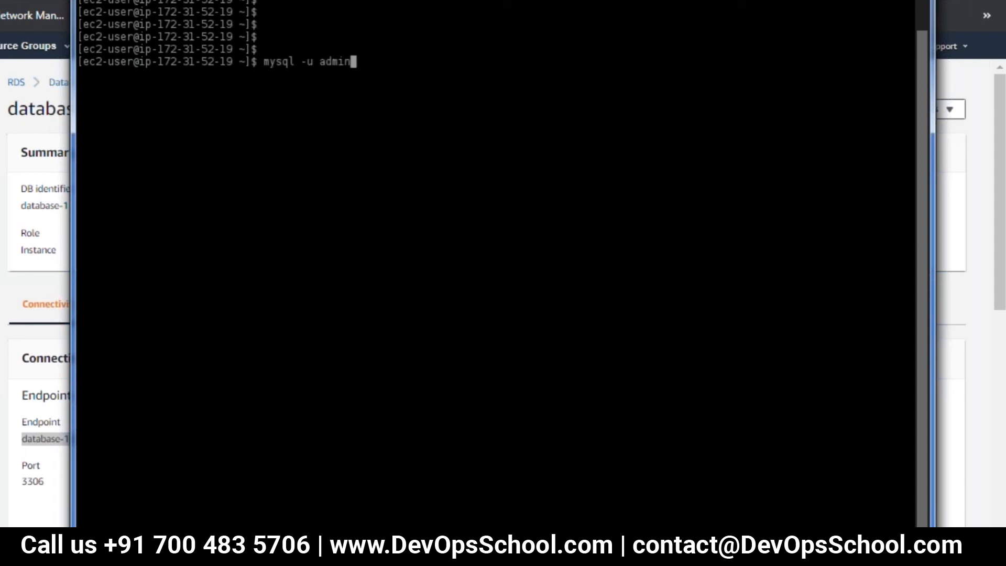
type(" -h")
right_click(414, 74)
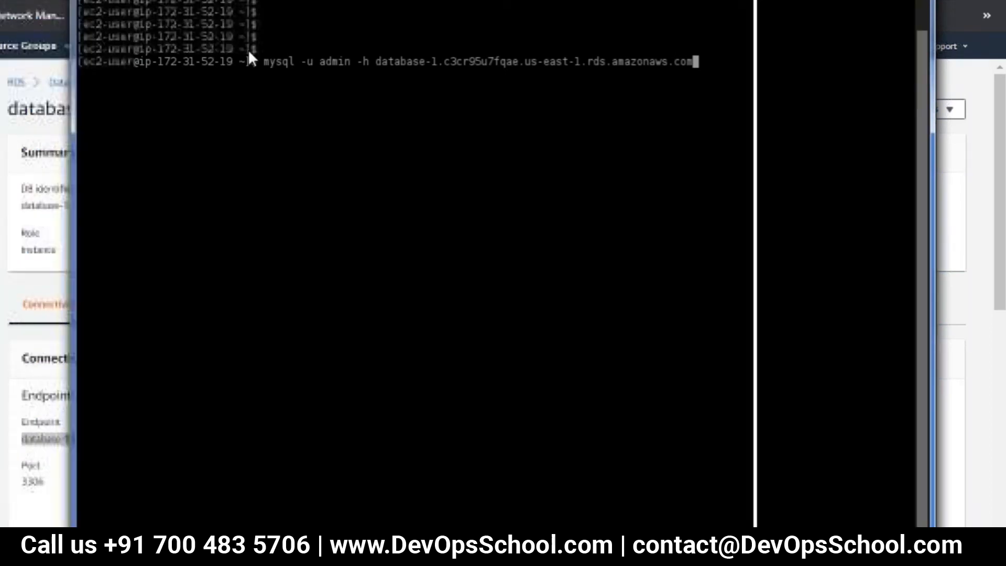
type("-p")
key("Return")
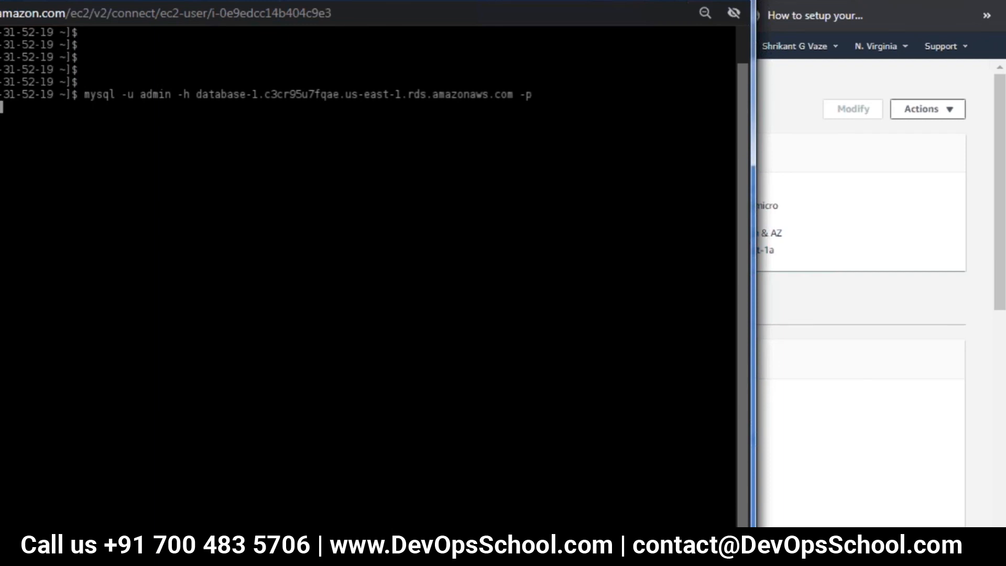
key("Return")
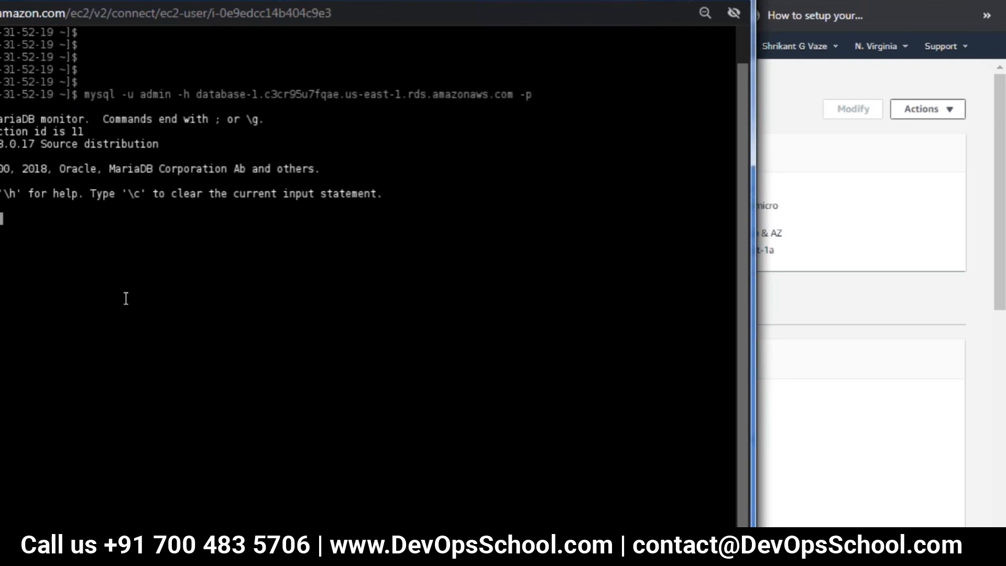
- List the databases on the RDS server with show databases; in the MySQL client session
key("Return")
key("Return")
key("Return")
key("Return")
type("show databas")
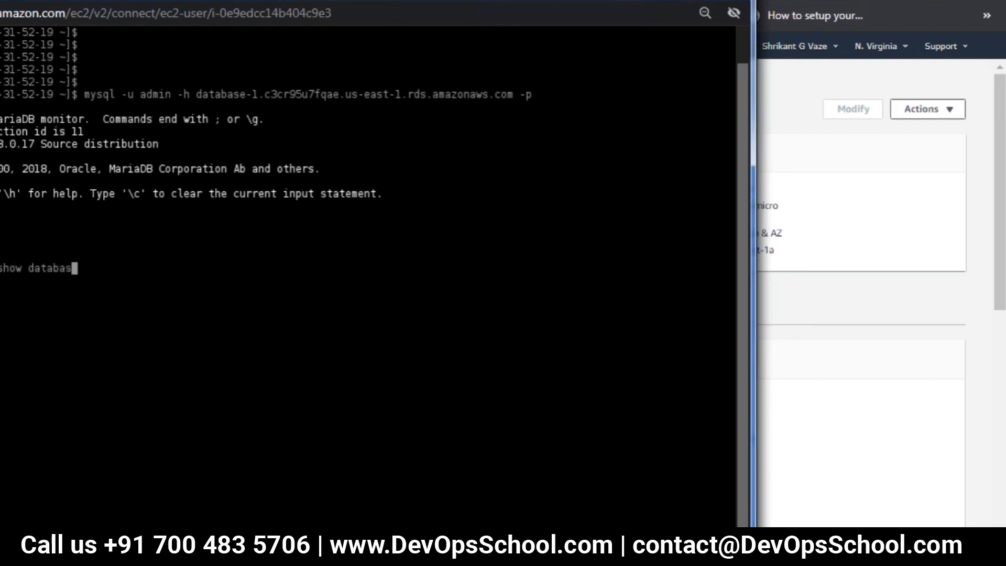
type("es;")
key("Return")
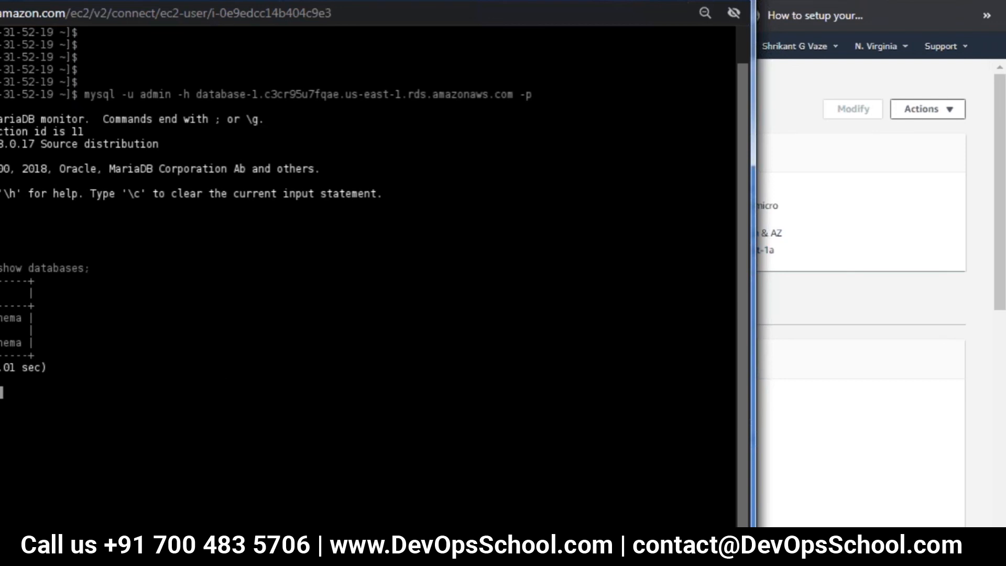
- Switch back to the AWS console in the browser and display the database-1 details page in RDS
key("alt+Tab")
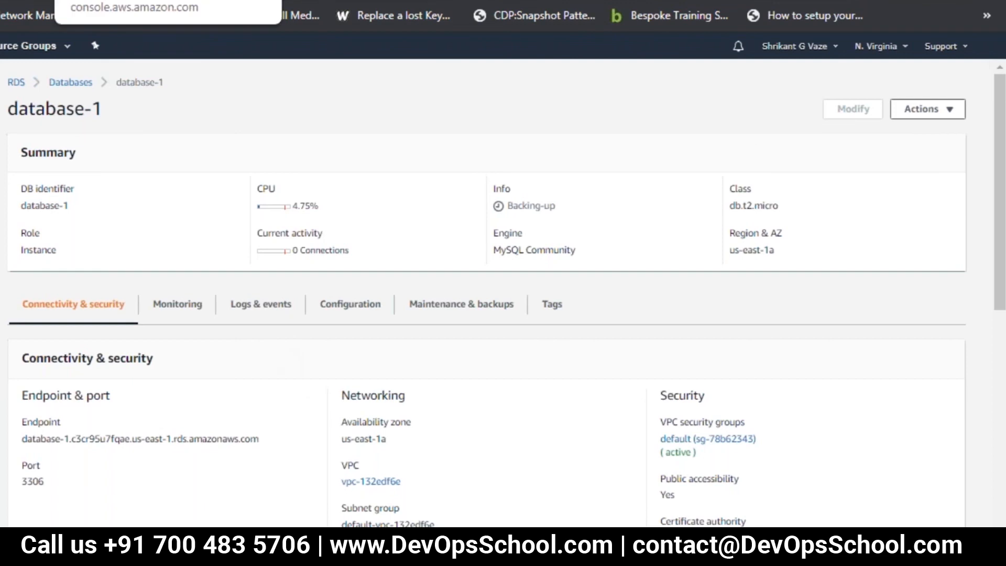
left_click(134, 16)
key("ctrl+shift+Tab")
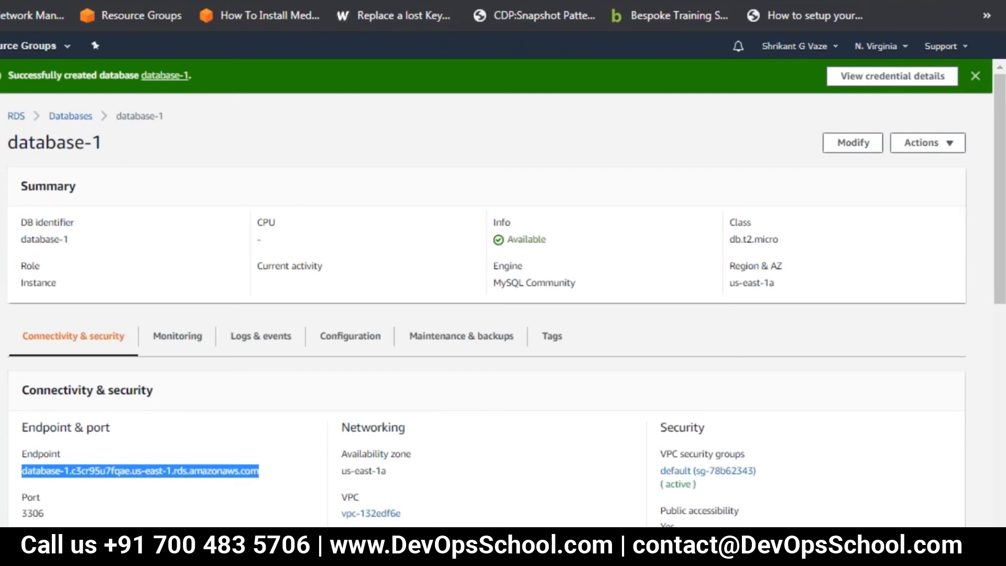